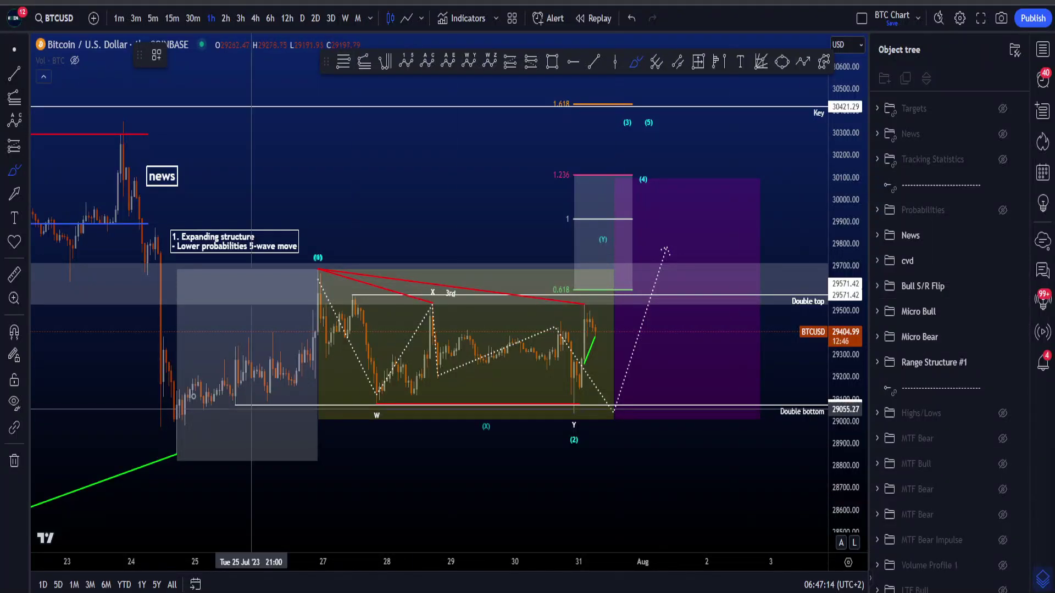
# Circle the whole range structure and projected move with temporary Brush strokes, and undo them
pyautogui.moveTo(332, 470)
pyautogui.mouseDown()
pyautogui.moveTo(440, 480)
pyautogui.moveTo(275, 115)
pyautogui.moveTo(233, 445)
pyautogui.mouseUp()
pyautogui.moveTo(323, 493); pyautogui.dragTo(495, 506)
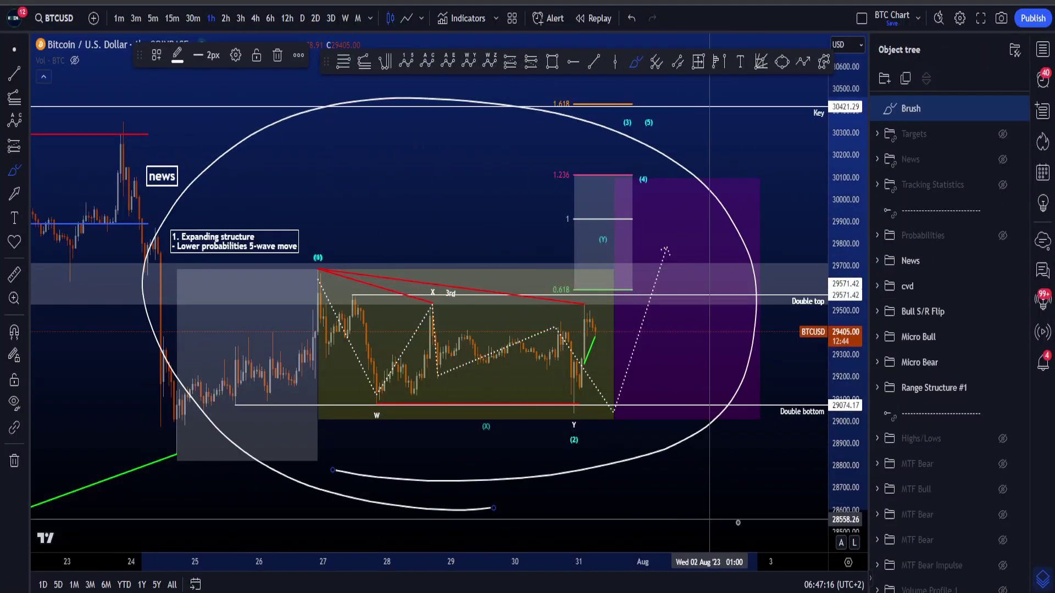
pyautogui.hotkey('ctrl', 'z')
pyautogui.hotkey('ctrl', 'z')
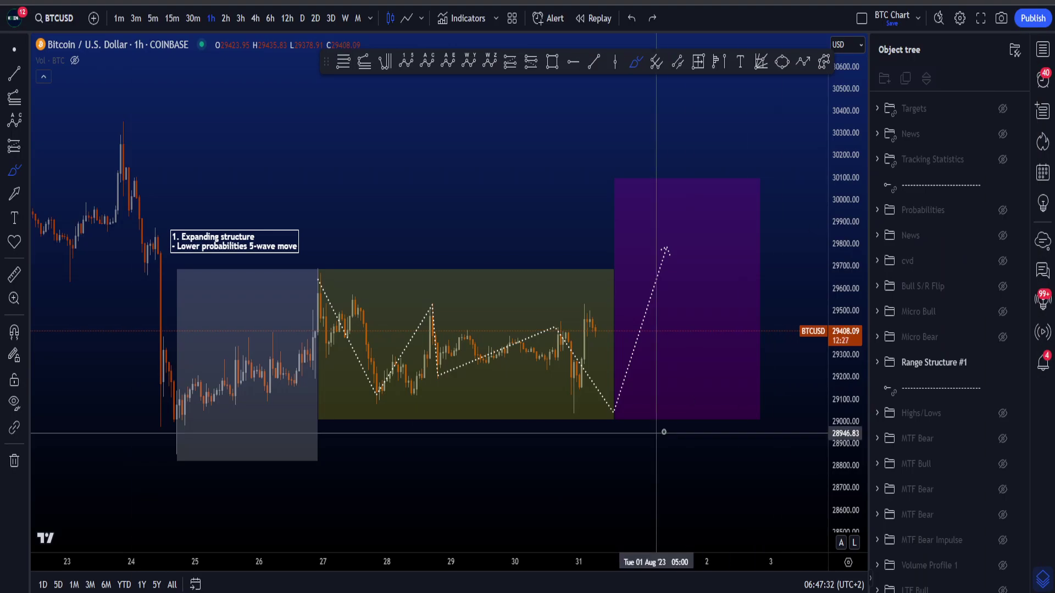
# Mark the latest candles and the bounce from the 31 July low with temporary Brush strokes, and undo them
pyautogui.moveTo(577, 330)
pyautogui.mouseDown()
pyautogui.moveTo(544, 322)
pyautogui.moveTo(610, 392)
pyautogui.moveTo(664, 261)
pyautogui.moveTo(664, 281)
pyautogui.mouseUp()
pyautogui.hotkey('ctrl', 'z')
pyautogui.moveTo(573, 419); pyautogui.dragTo(597, 336)
pyautogui.hotkey('ctrl', 'z')
# Show the Targets group and circle the 25–28 July lows with a temporary Brush loop
pyautogui.click(1003, 109)
pyautogui.moveTo(578, 391)
pyautogui.mouseDown()
pyautogui.moveTo(572, 428)
pyautogui.moveTo(584, 392)
pyautogui.mouseUp()
pyautogui.hotkey('ctrl', 'z')
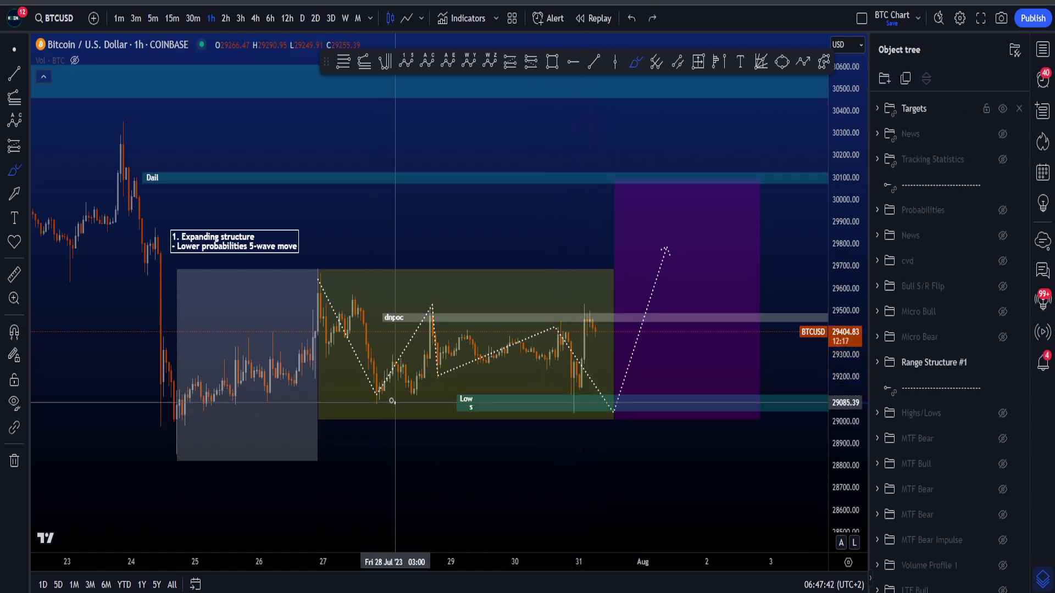
pyautogui.moveTo(388, 403)
pyautogui.mouseDown()
pyautogui.moveTo(212, 403)
pyautogui.moveTo(395, 412)
pyautogui.mouseUp()
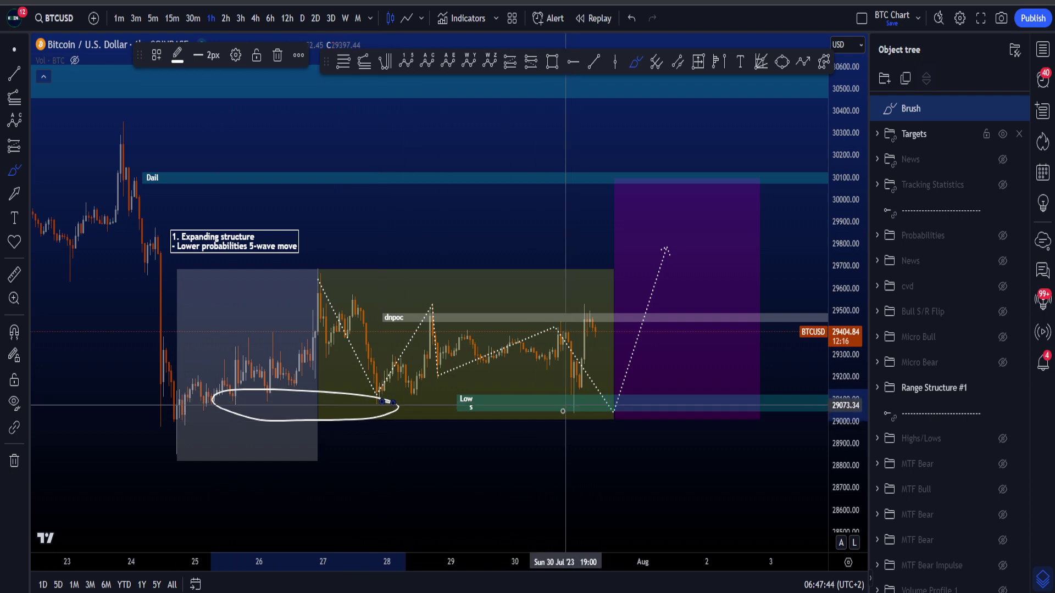
pyautogui.hotkey('ctrl', 'z')
# Trace the bounce from the Lows zone up to the dnpoc zone, undo the stroke, and hide the Targets group
pyautogui.moveTo(577, 391); pyautogui.dragTo(582, 354)
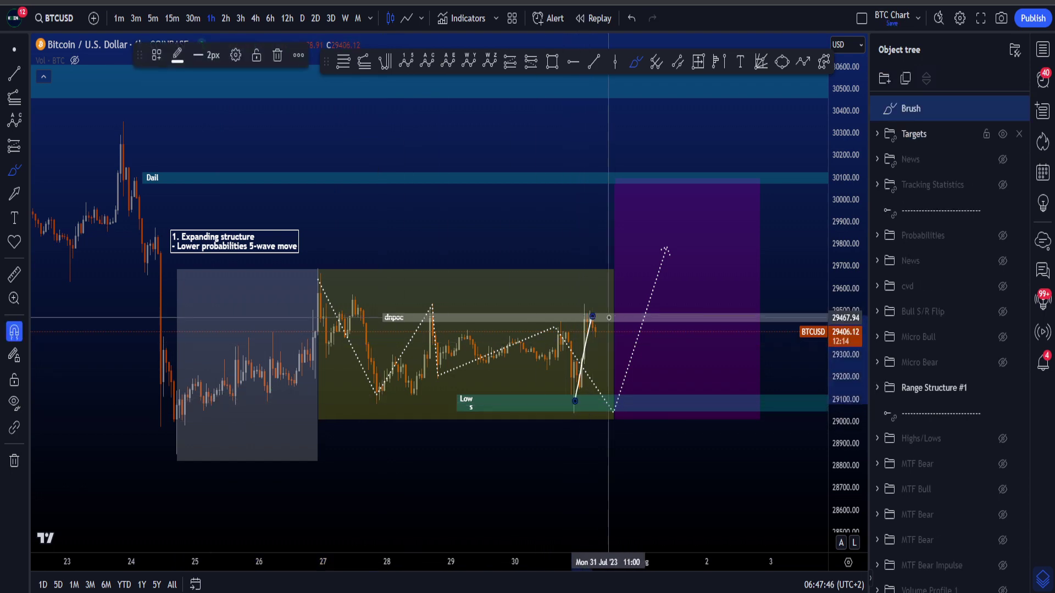
pyautogui.hotkey('ctrl', 'z')
pyautogui.click(1003, 108)
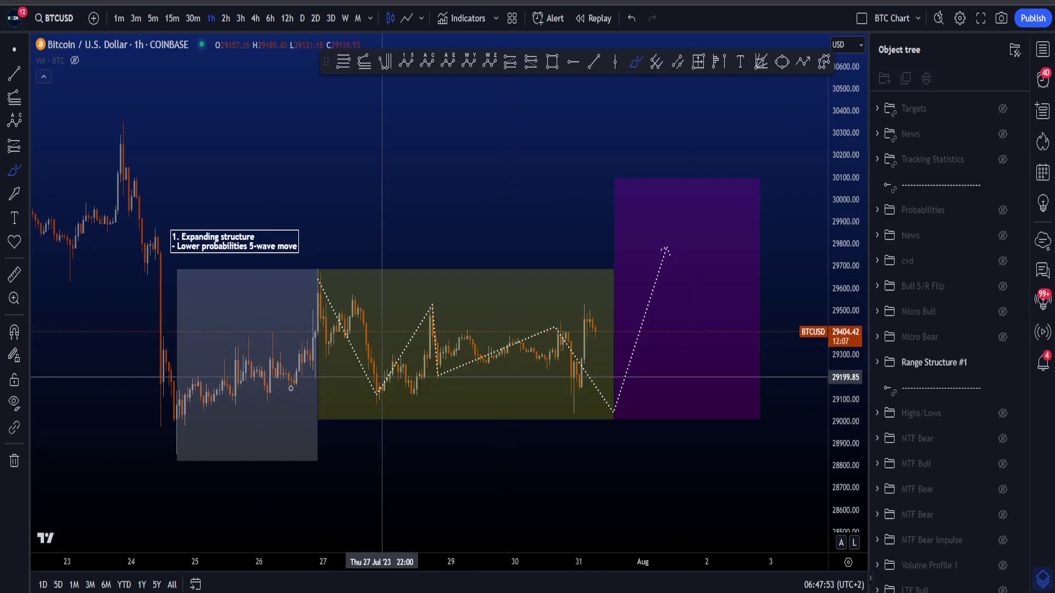
# Outline the grey and yellow range boxes together and mark the base of the grey box with temporary Brush strokes
pyautogui.moveTo(214, 448)
pyautogui.mouseDown()
pyautogui.moveTo(265, 445)
pyautogui.moveTo(635, 222)
pyautogui.moveTo(140, 443)
pyautogui.moveTo(355, 454)
pyautogui.mouseUp()
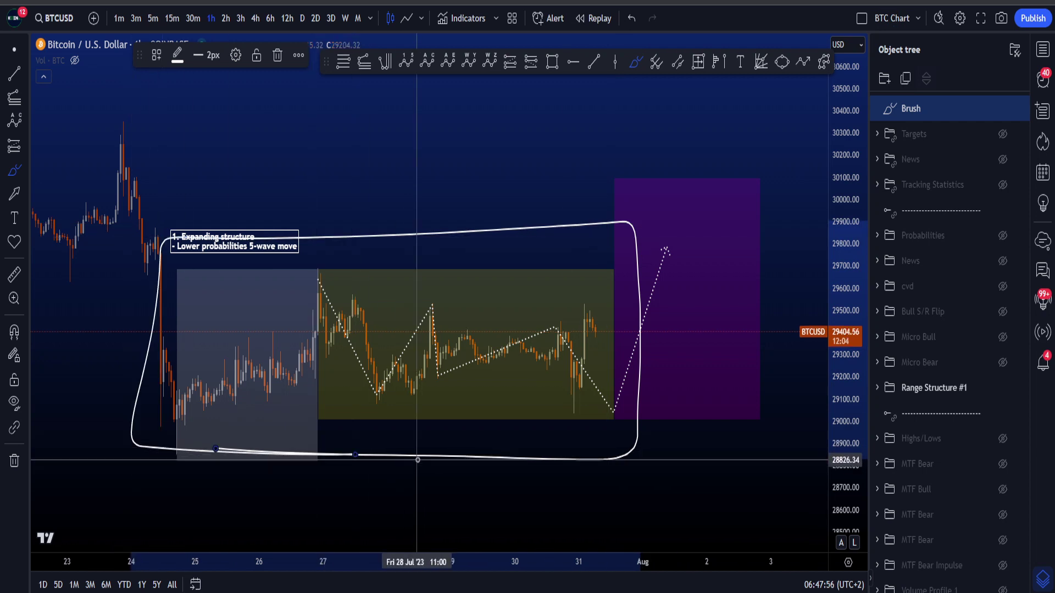
pyautogui.hotkey('ctrl', 'z')
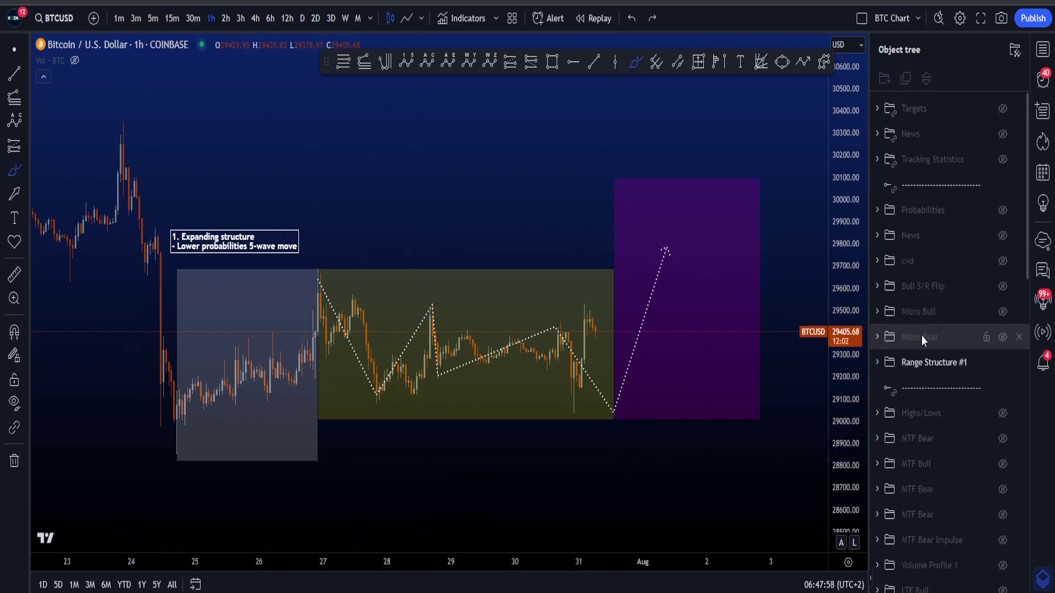
pyautogui.moveTo(840, 382); pyautogui.dragTo(840, 407)
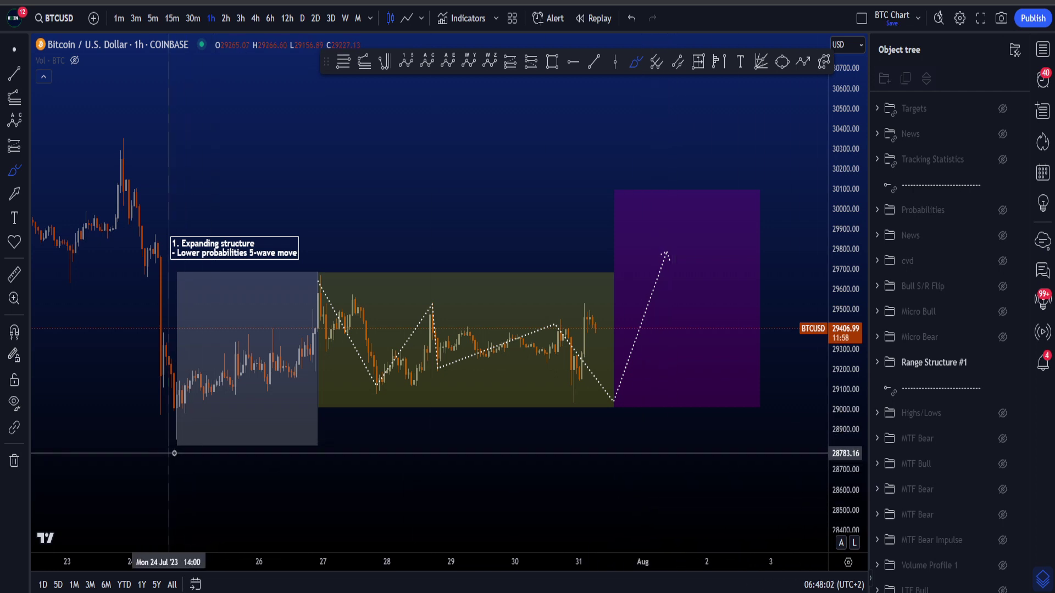
pyautogui.moveTo(173, 453)
pyautogui.mouseDown()
pyautogui.moveTo(617, 450)
pyautogui.moveTo(625, 265)
pyautogui.moveTo(165, 439)
pyautogui.moveTo(245, 472)
pyautogui.moveTo(352, 476)
pyautogui.mouseUp()
pyautogui.hotkey('ctrl', 'z')
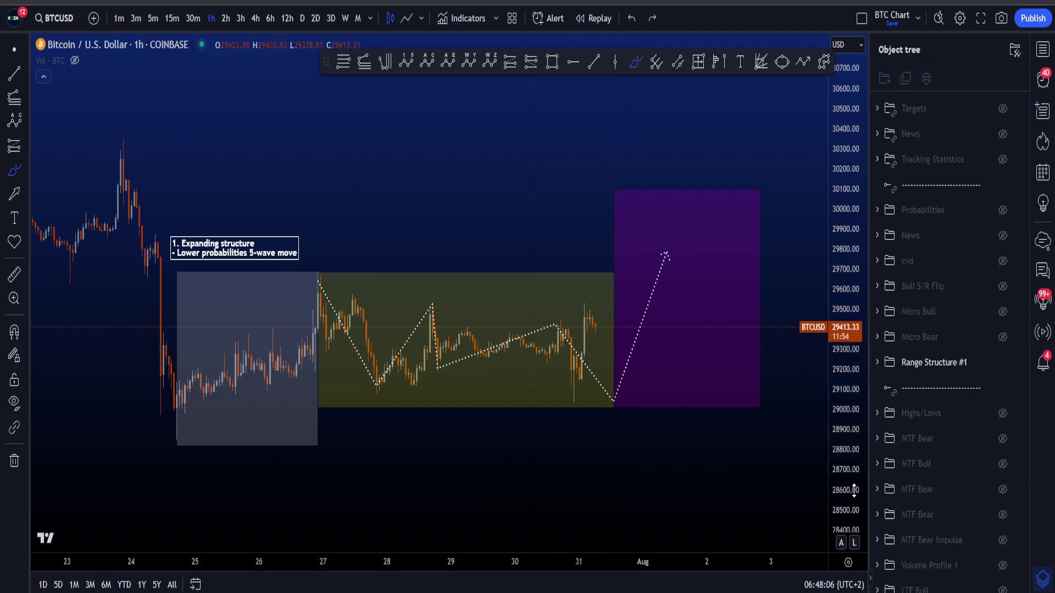
# Trace the successive price waves rising through the grey box with the Brush, and undo the stroke
pyautogui.moveTo(854, 489); pyautogui.dragTo(854, 465)
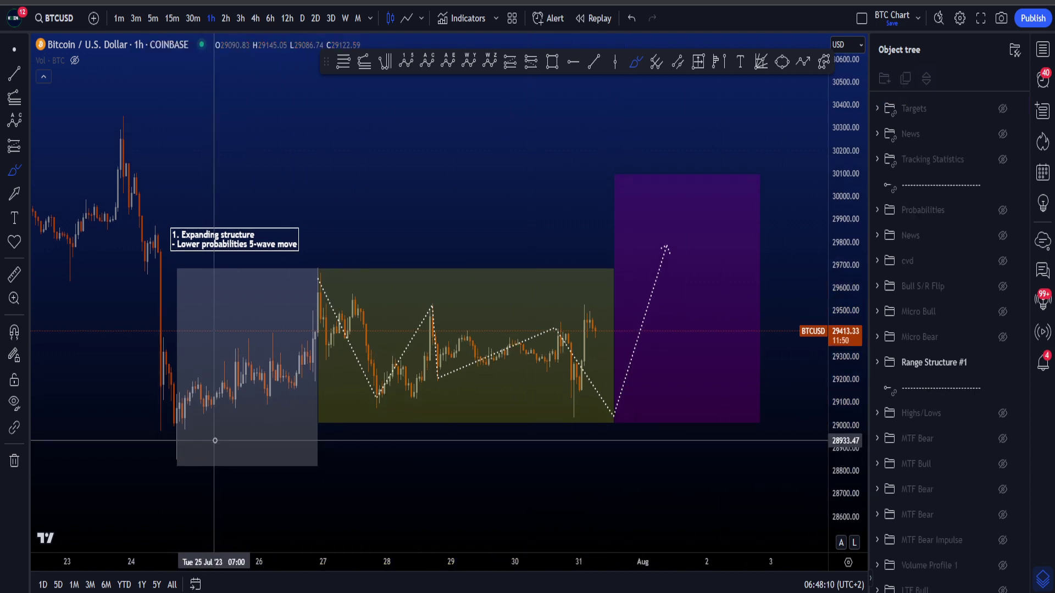
pyautogui.moveTo(181, 429)
pyautogui.mouseDown()
pyautogui.moveTo(237, 383)
pyautogui.moveTo(274, 373)
pyautogui.moveTo(299, 385)
pyautogui.moveTo(318, 303)
pyautogui.moveTo(355, 362)
pyautogui.mouseUp()
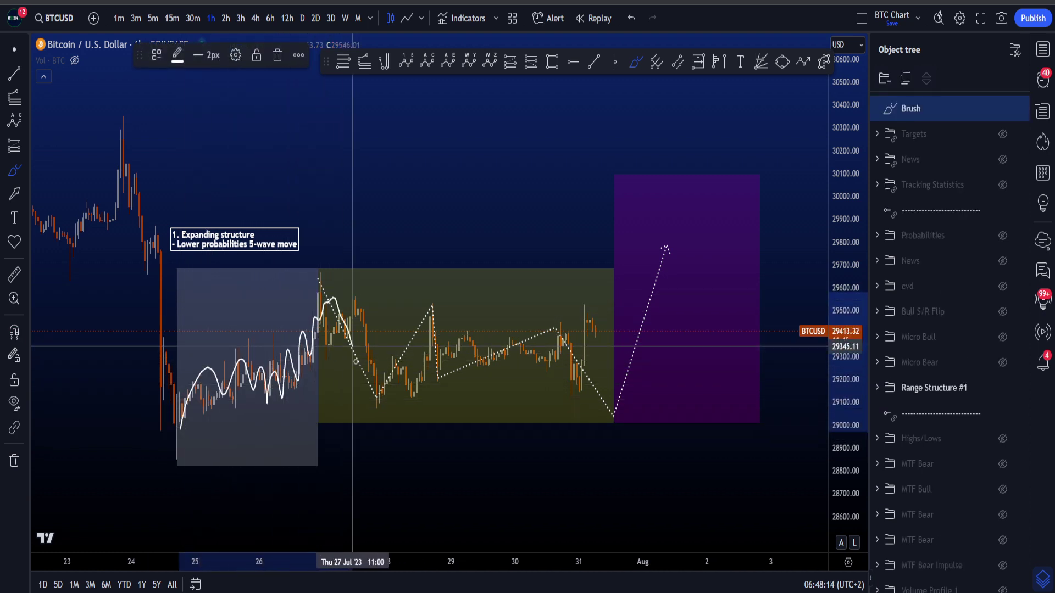
pyautogui.hotkey('ctrl', 'z')
# Sketch diverging upper and lower boundaries with a zigzag between them over the grey box, and undo the three Brush strokes
pyautogui.moveTo(189, 383); pyautogui.dragTo(329, 282)
pyautogui.moveTo(199, 419); pyautogui.dragTo(379, 380)
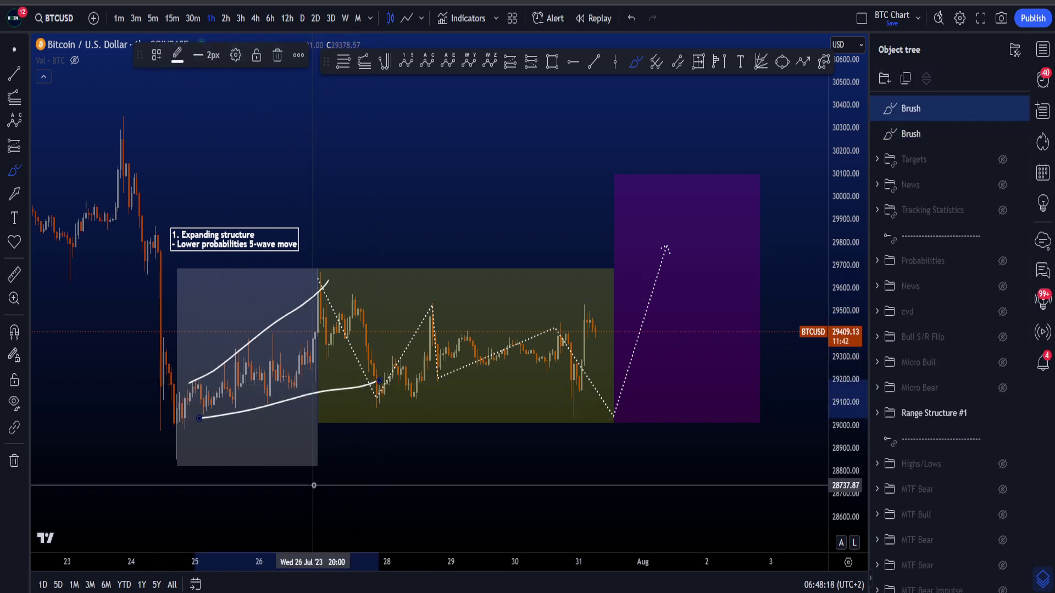
pyautogui.moveTo(179, 446)
pyautogui.mouseDown()
pyautogui.moveTo(207, 354)
pyautogui.moveTo(247, 412)
pyautogui.moveTo(299, 407)
pyautogui.moveTo(321, 332)
pyautogui.mouseUp()
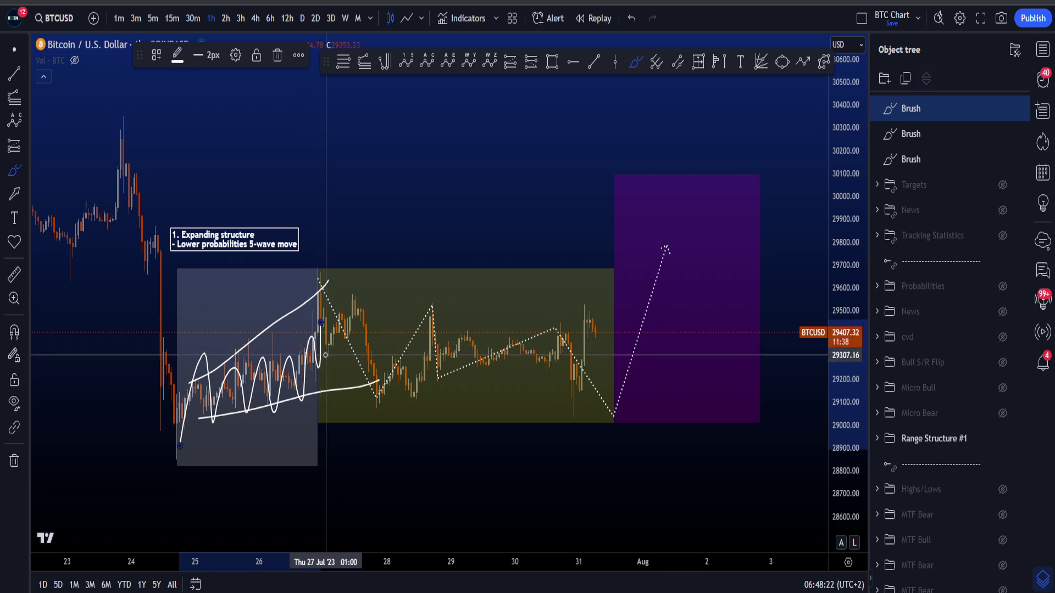
pyautogui.hotkey('ctrl', 'z')
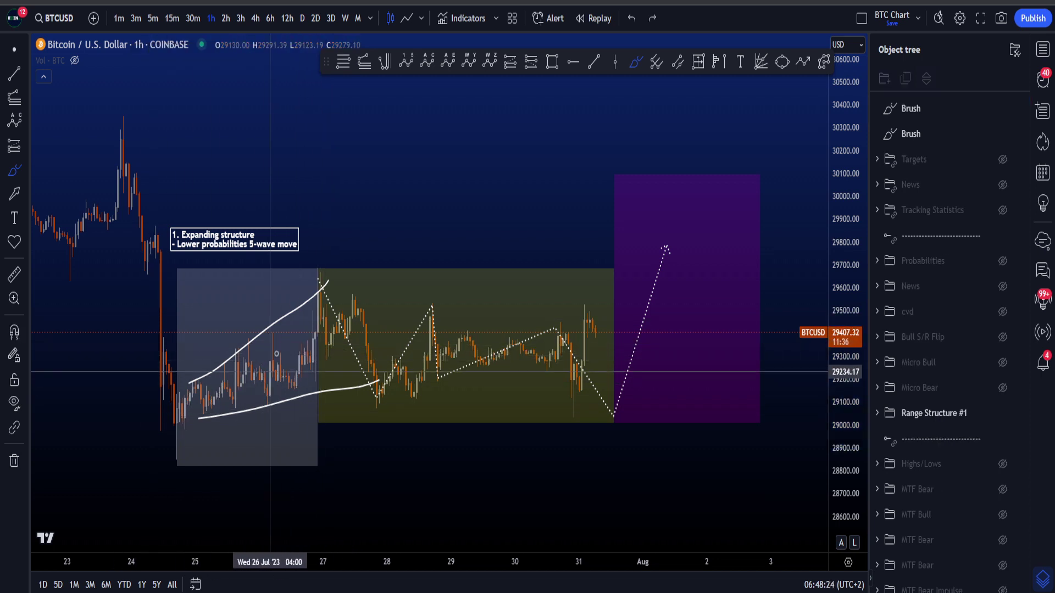
pyautogui.hotkey('ctrl', 'z')
pyautogui.hotkey('ctrl', 'z')
# Mark the "Expanding structure" note and the rise through the grey box with temporary Brush strokes
pyautogui.moveTo(190, 266)
pyautogui.mouseDown()
pyautogui.moveTo(315, 242)
pyautogui.moveTo(157, 232)
pyautogui.mouseUp()
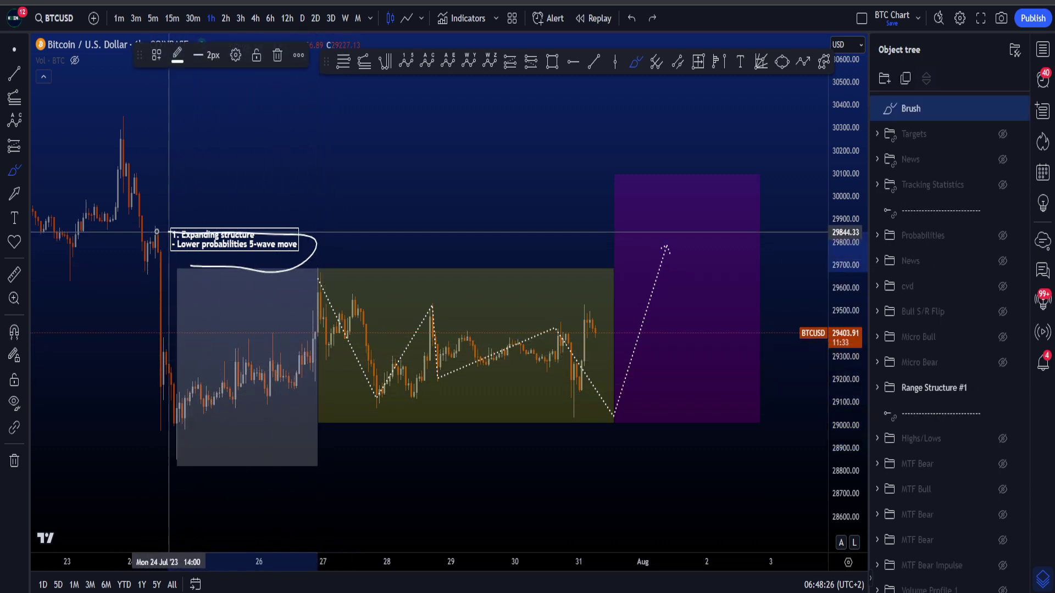
pyautogui.hotkey('ctrl', 'z')
pyautogui.moveTo(173, 442)
pyautogui.mouseDown()
pyautogui.moveTo(306, 348)
pyautogui.moveTo(273, 317)
pyautogui.mouseUp()
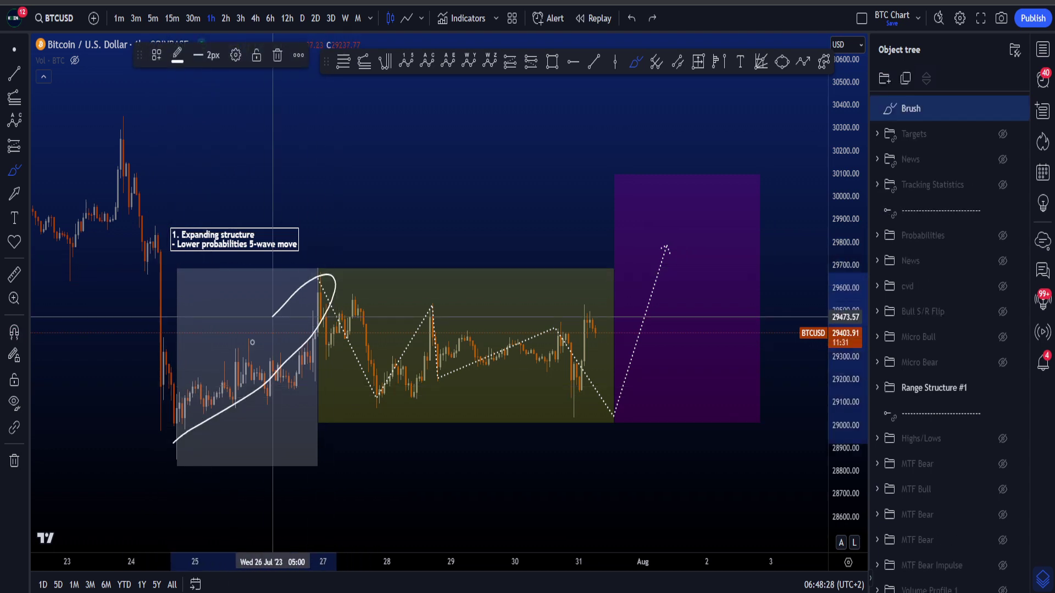
pyautogui.hotkey('ctrl', 'z')
pyautogui.moveTo(168, 440); pyautogui.dragTo(281, 378)
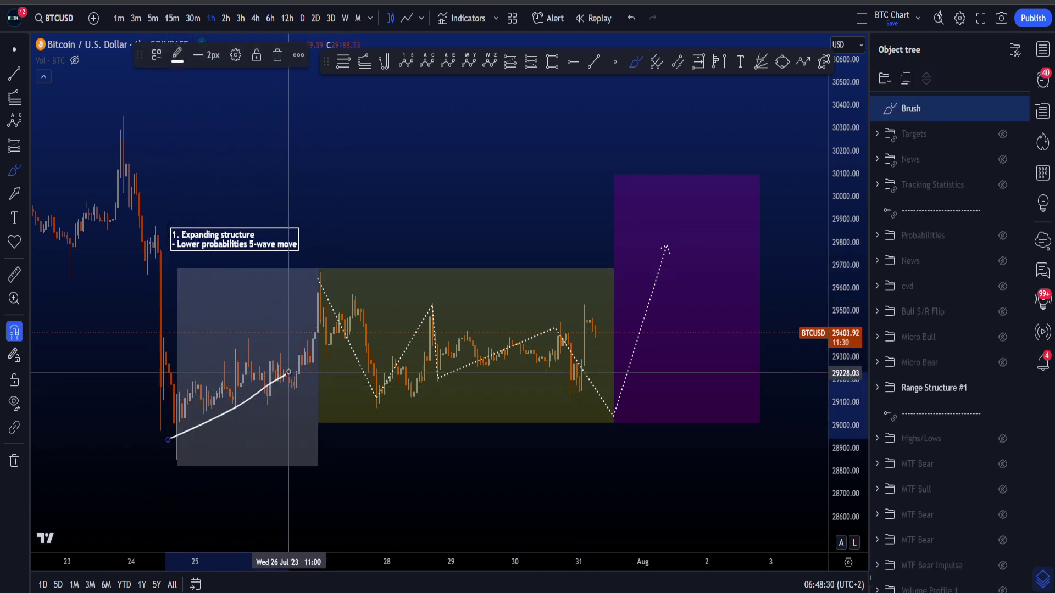
pyautogui.hotkey('ctrl', 'z')
# Draw temporary expanding boundaries around the grey box's price action, and loop the entire rise with the Brush
pyautogui.moveTo(190, 389); pyautogui.dragTo(318, 287)
pyautogui.moveTo(201, 424); pyautogui.dragTo(387, 356)
pyautogui.hotkey('ctrl', 'z')
pyautogui.hotkey('ctrl', 'z')
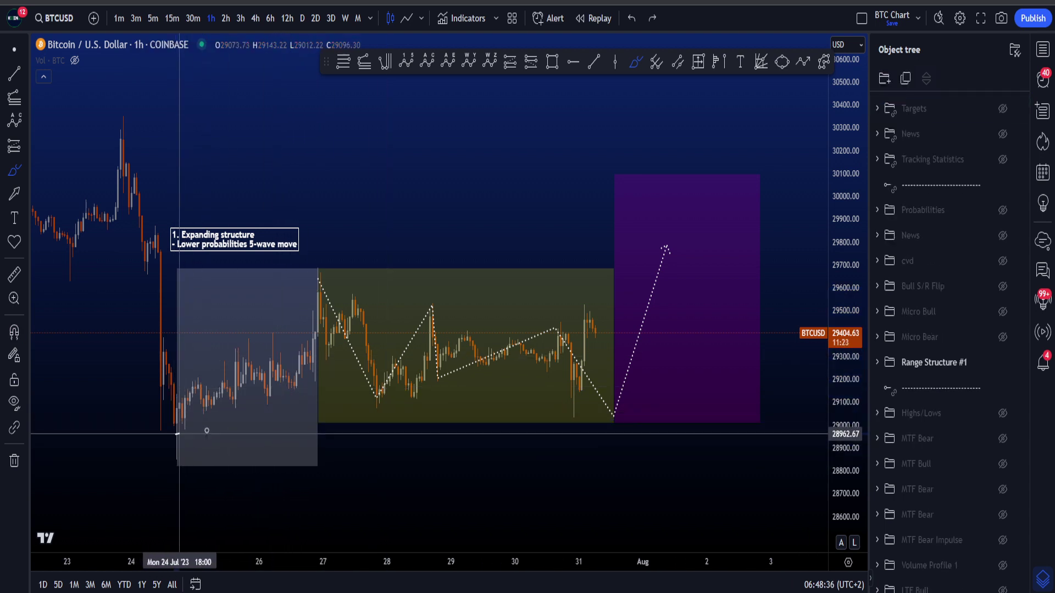
pyautogui.moveTo(177, 434)
pyautogui.mouseDown()
pyautogui.moveTo(329, 308)
pyautogui.moveTo(195, 438)
pyautogui.mouseUp()
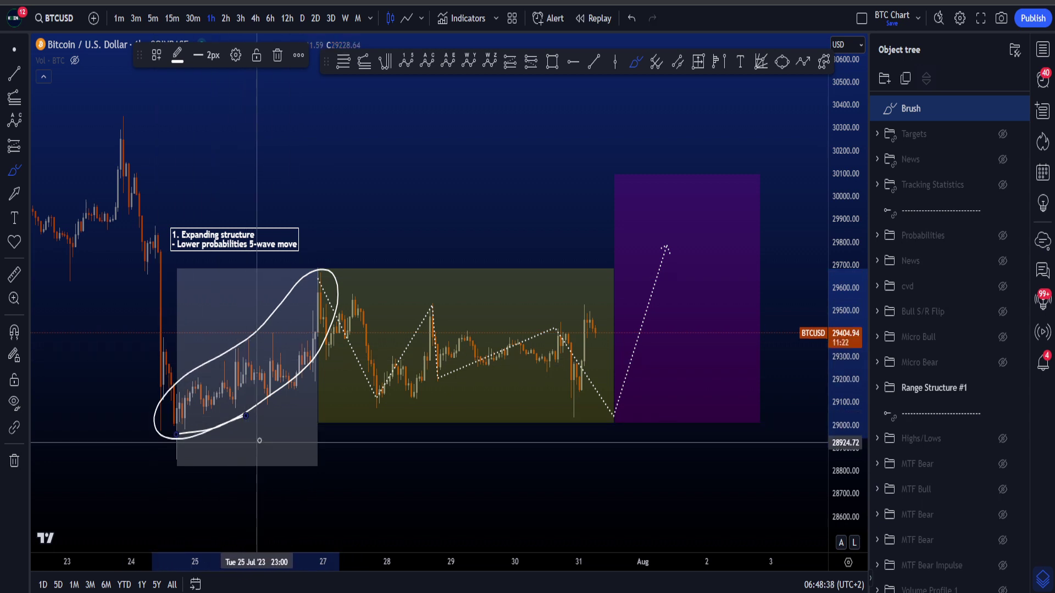
pyautogui.hotkey('ctrl', 'z')
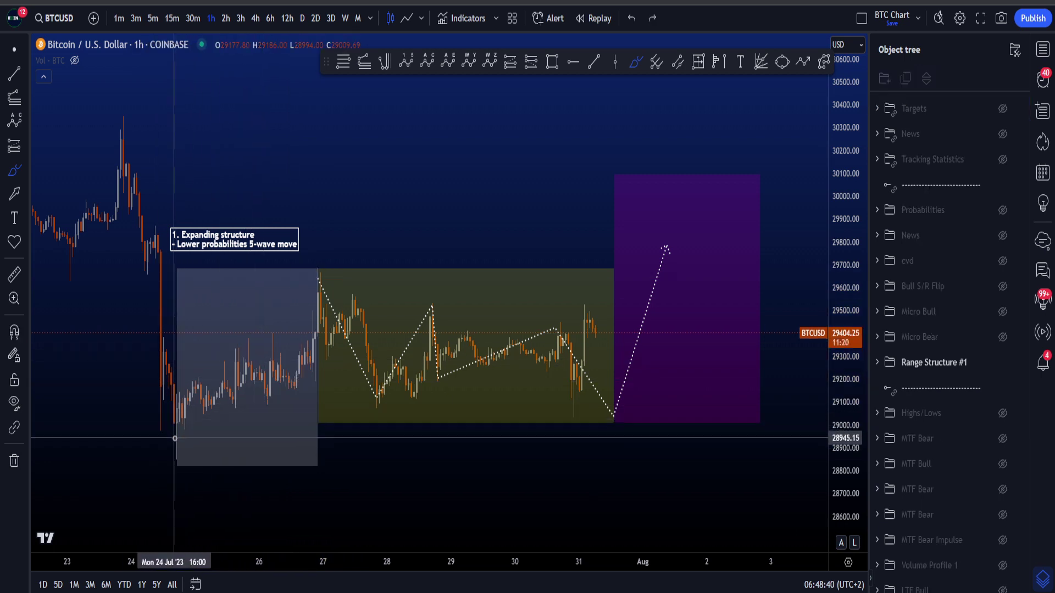
# Sketch the grey box's up-down-up three-leg move repeatedly with the Brush, undoing each version
pyautogui.moveTo(182, 423); pyautogui.dragTo(235, 355)
pyautogui.moveTo(281, 393); pyautogui.dragTo(319, 299)
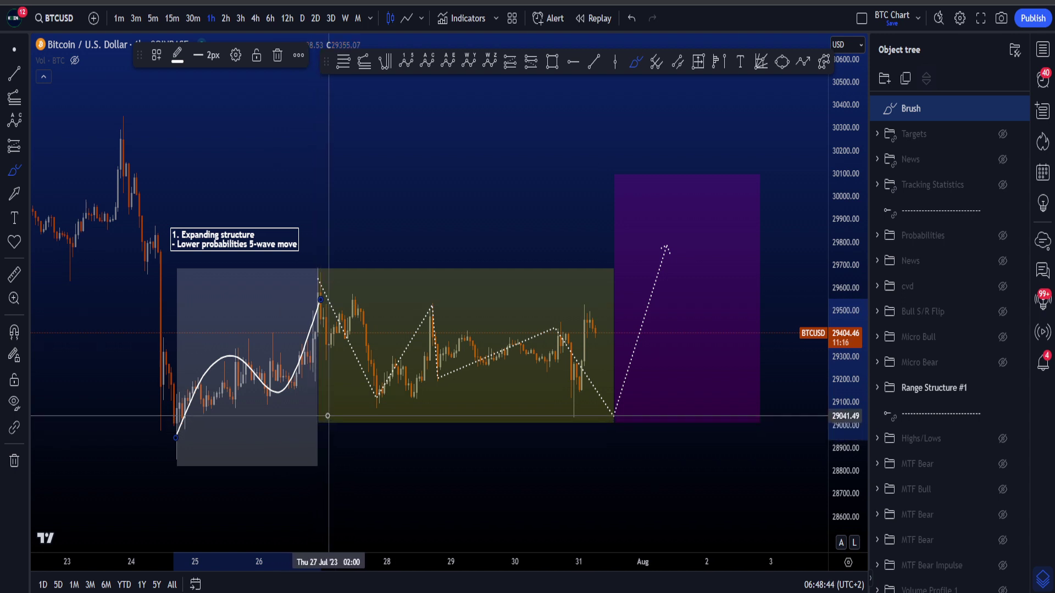
pyautogui.hotkey('ctrl', 'z')
pyautogui.moveTo(164, 428)
pyautogui.mouseDown()
pyautogui.moveTo(186, 400)
pyautogui.moveTo(312, 352)
pyautogui.moveTo(323, 302)
pyautogui.mouseUp()
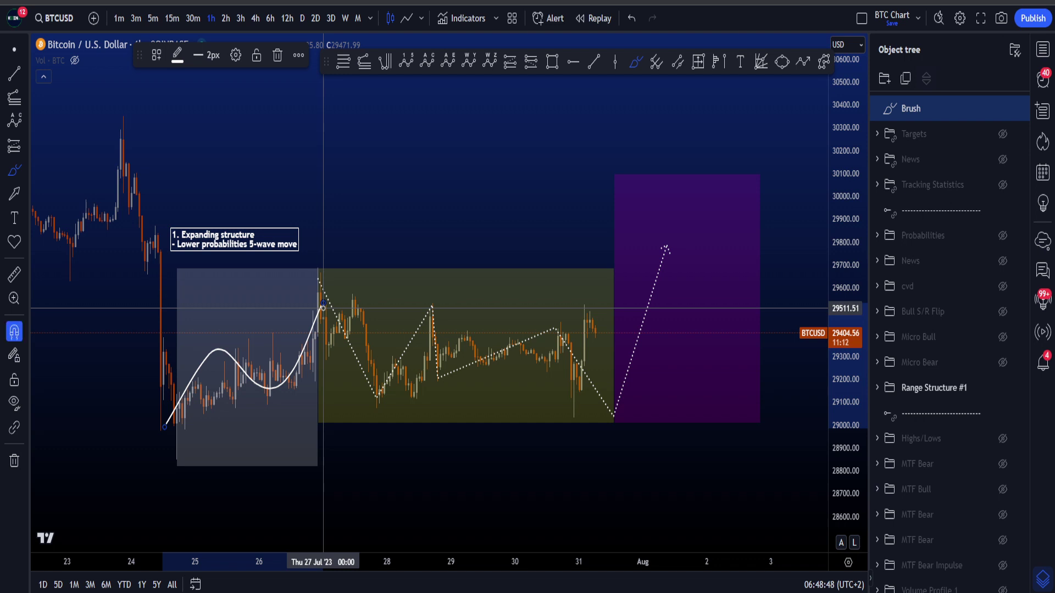
pyautogui.hotkey('ctrl', 'z')
pyautogui.moveTo(176, 424)
pyautogui.mouseDown()
pyautogui.moveTo(188, 402)
pyautogui.moveTo(306, 374)
pyautogui.moveTo(323, 316)
pyautogui.mouseUp()
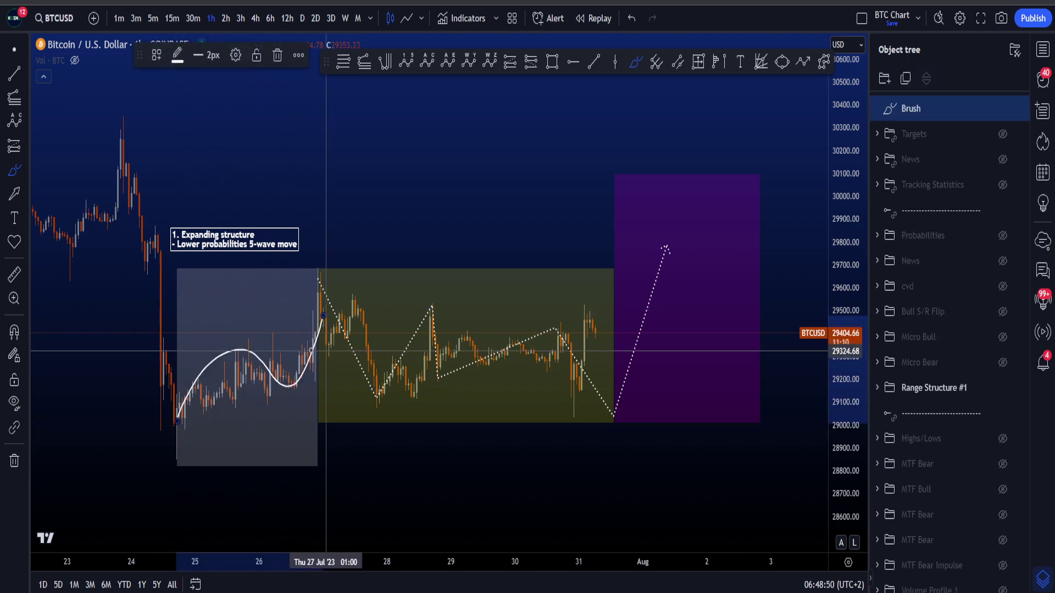
pyautogui.hotkey('ctrl', 'z')
# Sketch the three-leg rise and a steep drop from the 27 July high to below the yellow box, and undo the strokes
pyautogui.moveTo(177, 424)
pyautogui.mouseDown()
pyautogui.moveTo(330, 292)
pyautogui.moveTo(322, 261)
pyautogui.moveTo(407, 385)
pyautogui.moveTo(442, 516)
pyautogui.mouseUp()
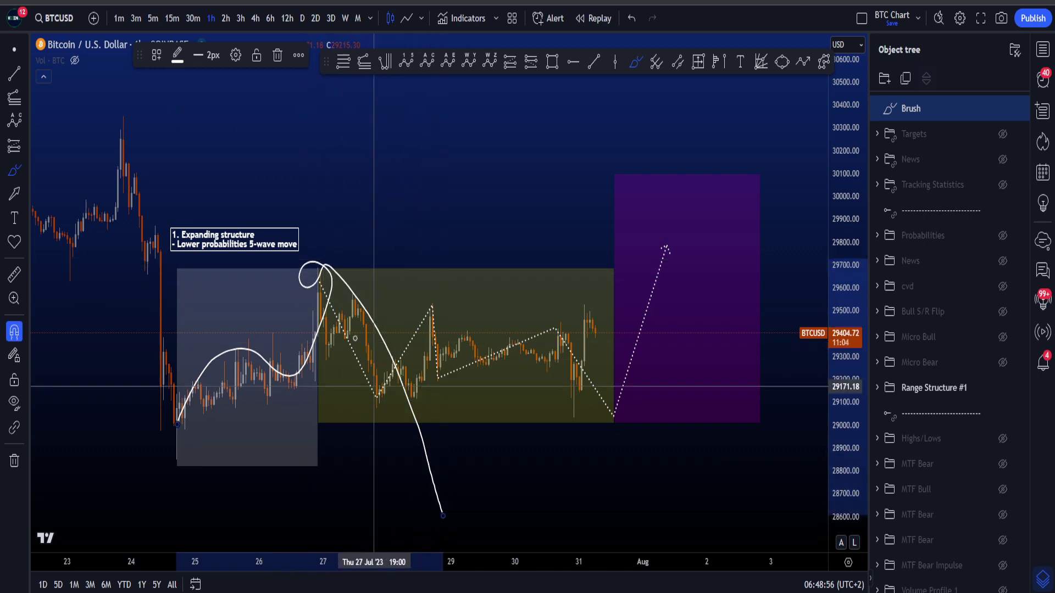
pyautogui.hotkey('ctrl', 'z')
pyautogui.moveTo(314, 283)
pyautogui.mouseDown()
pyautogui.moveTo(323, 313)
pyautogui.moveTo(349, 301)
pyautogui.moveTo(390, 505)
pyautogui.moveTo(471, 526)
pyautogui.mouseUp()
pyautogui.hotkey('ctrl', 'z')
# Mark the two earlier sell-offs and a similar drop through the yellow box with Brush strokes, and undo all three
pyautogui.moveTo(846, 335); pyautogui.dragTo(846, 464)
pyautogui.scroll(-7, 483, 336)
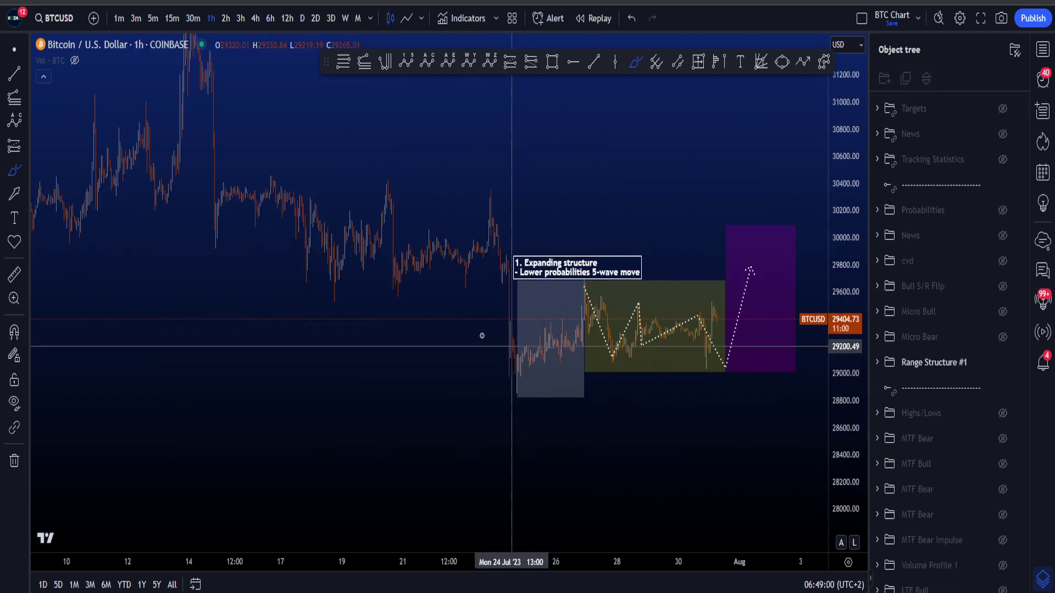
pyautogui.moveTo(195, 85); pyautogui.dragTo(246, 230)
pyautogui.moveTo(473, 209); pyautogui.dragTo(521, 333)
pyautogui.moveTo(596, 314); pyautogui.dragTo(669, 516)
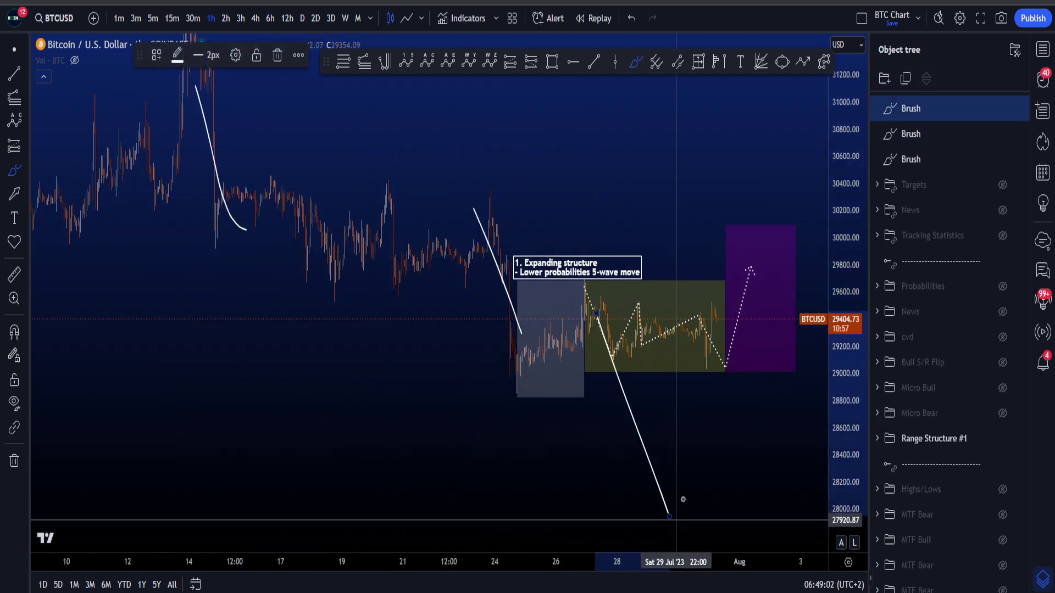
pyautogui.hotkey('ctrl', 'z')
pyautogui.hotkey('ctrl', 'z')
pyautogui.hotkey('ctrl', 'z')
# Trace the three-leg rise from the first low inside the yellow box with the Brush, and undo it
pyautogui.scroll(3, 453, 413)
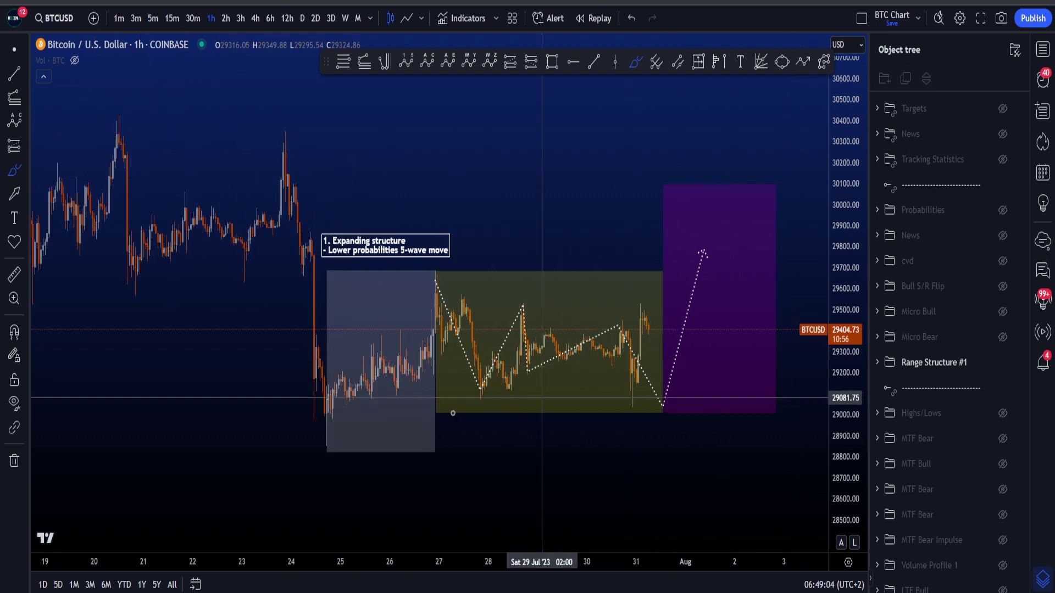
pyautogui.moveTo(479, 389); pyautogui.dragTo(517, 341)
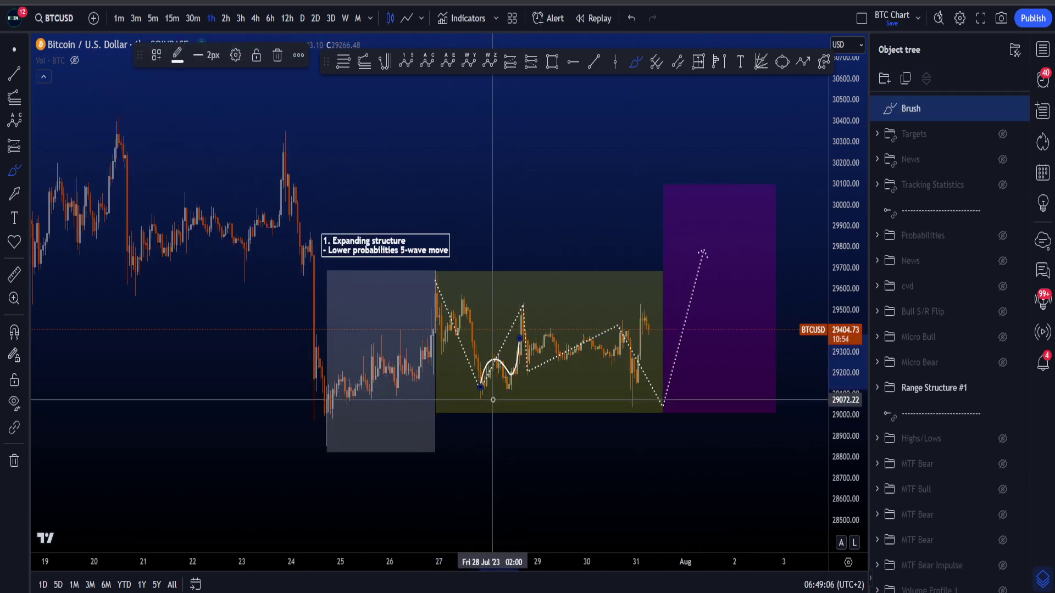
pyautogui.hotkey('ctrl', 'z')
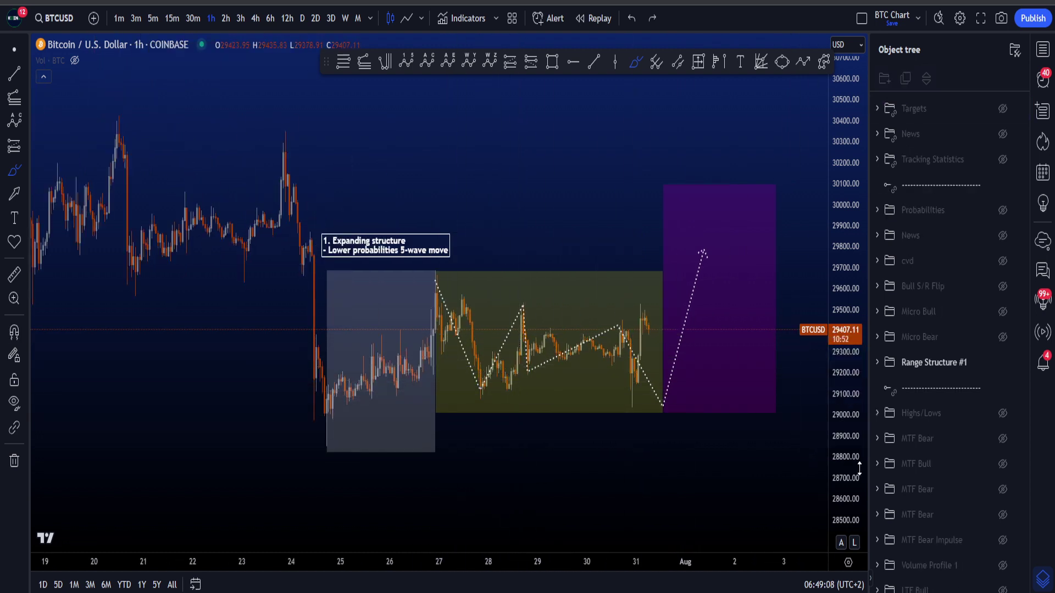
# Sketch a steep drop below the yellow box and the three-leg decline to its first low with temporary Brush strokes
pyautogui.scroll(2, 700, 423)
pyautogui.moveTo(423, 314); pyautogui.dragTo(490, 485)
pyautogui.hotkey('ctrl', 'z')
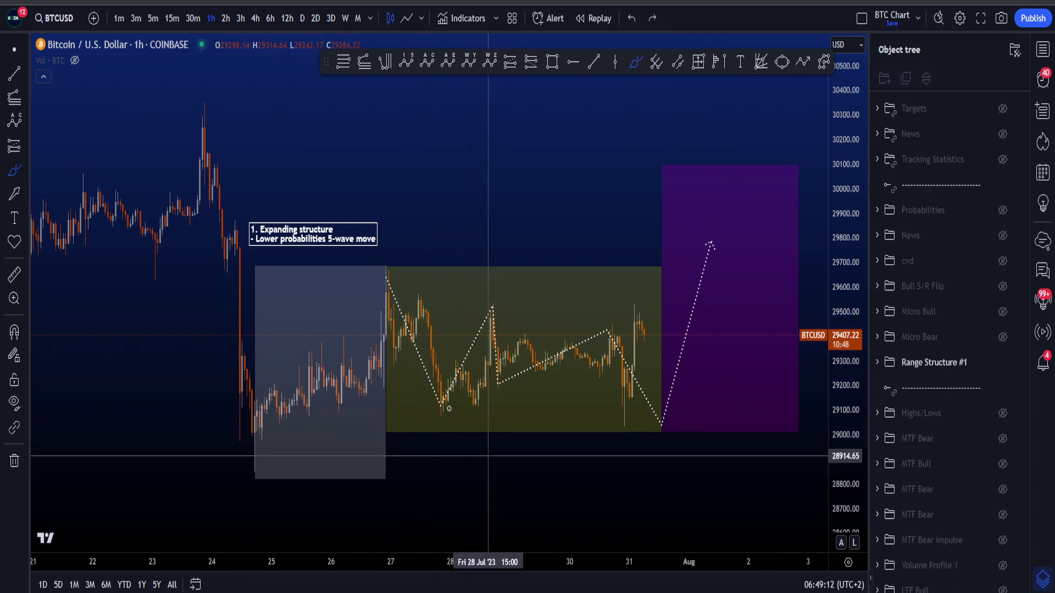
pyautogui.moveTo(386, 301)
pyautogui.mouseDown()
pyautogui.moveTo(417, 322)
pyautogui.moveTo(446, 417)
pyautogui.mouseUp()
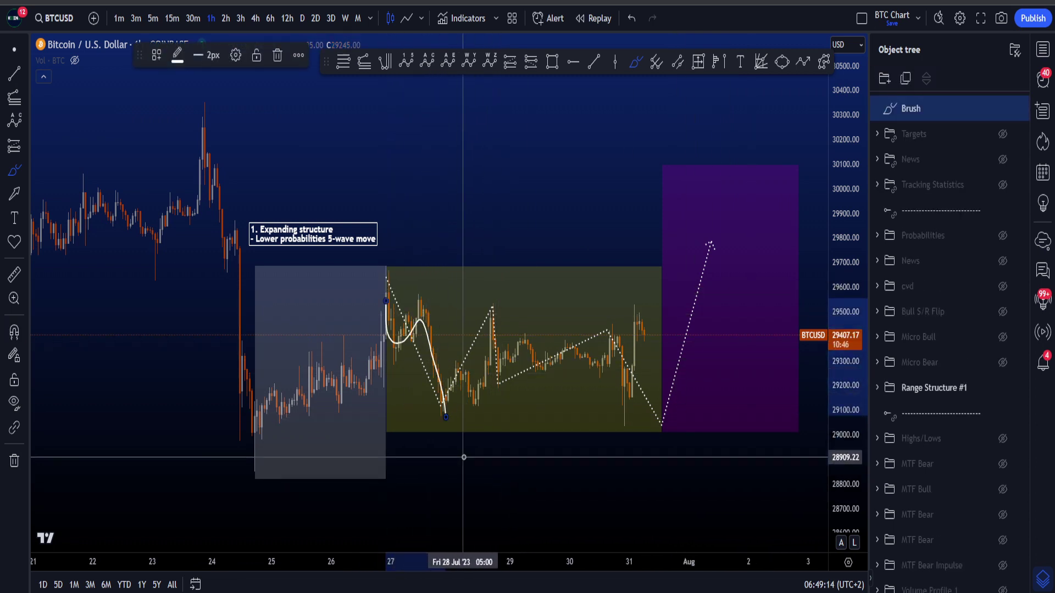
pyautogui.hotkey('ctrl', 'z')
# Trace the rise from the 24 July low to the 27 July high and the swings after it with Brush strokes, and undo both
pyautogui.scroll(1, 487, 437)
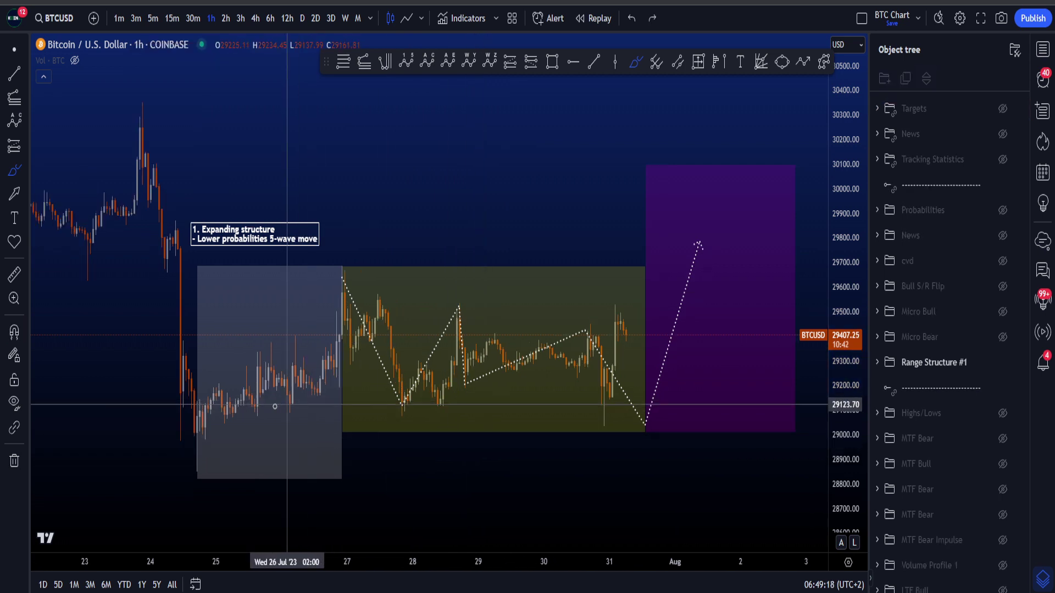
pyautogui.moveTo(196, 437)
pyautogui.mouseDown()
pyautogui.moveTo(275, 388)
pyautogui.moveTo(347, 249)
pyautogui.moveTo(377, 374)
pyautogui.moveTo(412, 396)
pyautogui.moveTo(399, 421)
pyautogui.moveTo(462, 323)
pyautogui.moveTo(600, 434)
pyautogui.moveTo(654, 251)
pyautogui.mouseUp()
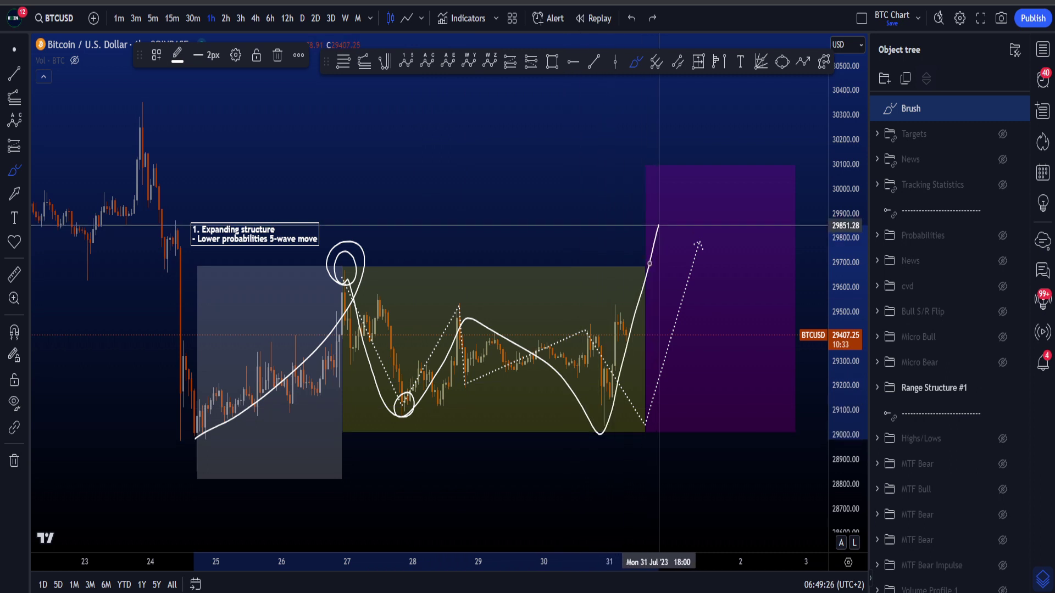
pyautogui.hotkey('ctrl', 'z')
pyautogui.moveTo(209, 436)
pyautogui.mouseDown()
pyautogui.moveTo(349, 274)
pyautogui.moveTo(600, 433)
pyautogui.mouseUp()
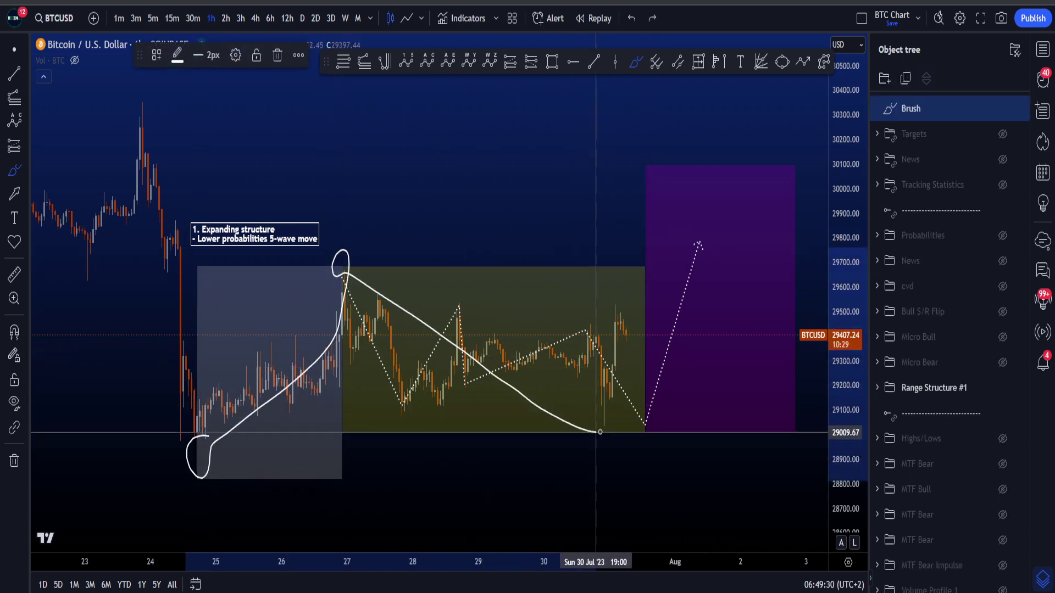
pyautogui.hotkey('ctrl', 'z')
# Sketch the swings through the yellow box into the purple box, mark the 31 July low with the Brush, and undo the strokes
pyautogui.moveTo(335, 283)
pyautogui.mouseDown()
pyautogui.moveTo(401, 403)
pyautogui.moveTo(508, 336)
pyautogui.moveTo(601, 428)
pyautogui.mouseUp()
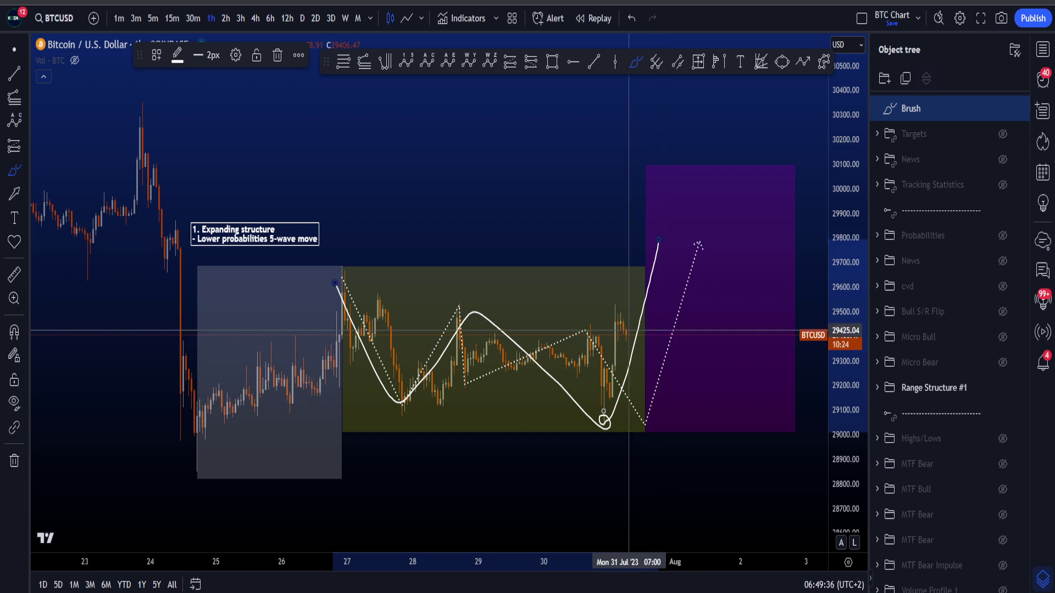
pyautogui.hotkey('ctrl', 'z')
pyautogui.moveTo(609, 408); pyautogui.dragTo(620, 448)
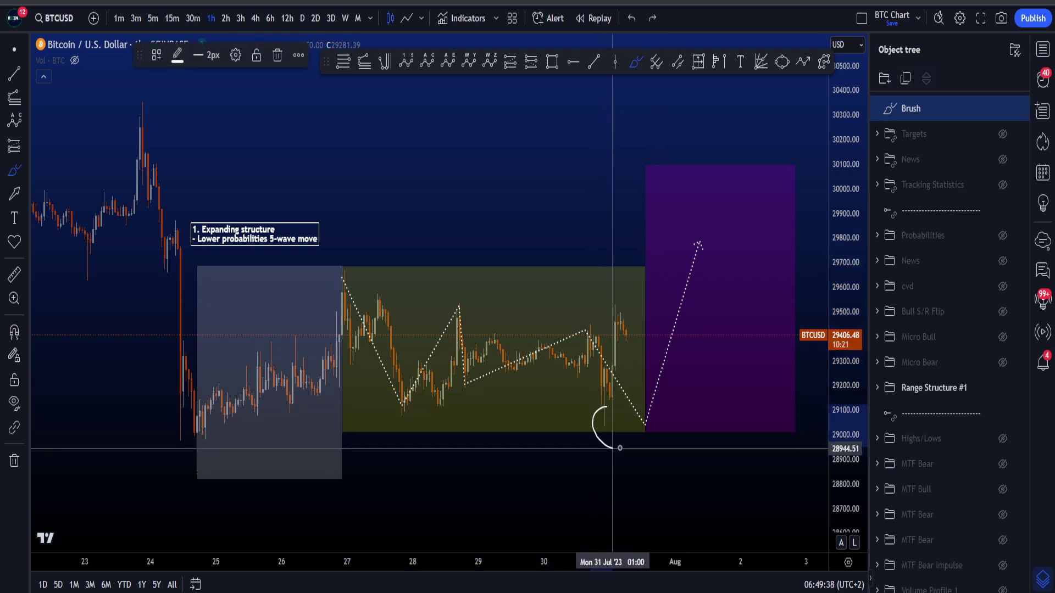
pyautogui.hotkey('ctrl', 'z')
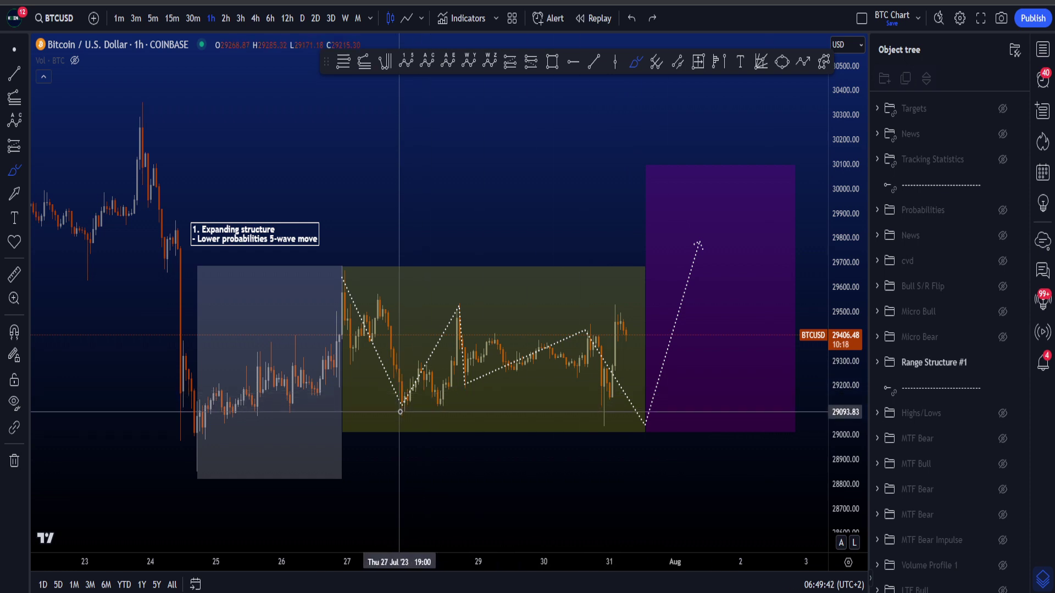
# Sketch paths from the yellow box's first low and from its starting high up to the purple box, and undo the Brush strokes
pyautogui.moveTo(400, 411); pyautogui.dragTo(612, 212)
pyautogui.hotkey('ctrl', 'z')
pyautogui.moveTo(403, 407)
pyautogui.mouseDown()
pyautogui.moveTo(508, 308)
pyautogui.moveTo(663, 226)
pyautogui.mouseUp()
pyautogui.hotkey('ctrl', 'z')
pyautogui.moveTo(345, 273); pyautogui.dragTo(474, 323)
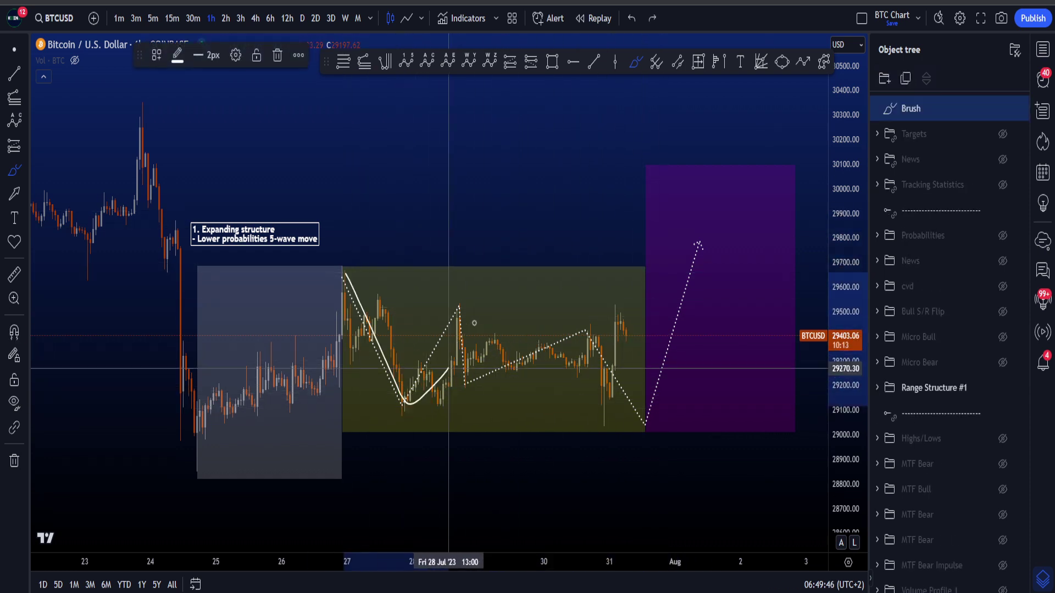
pyautogui.moveTo(449, 368)
pyautogui.mouseDown()
pyautogui.moveTo(606, 420)
pyautogui.moveTo(690, 219)
pyautogui.mouseUp()
pyautogui.hotkey('ctrl', 'z')
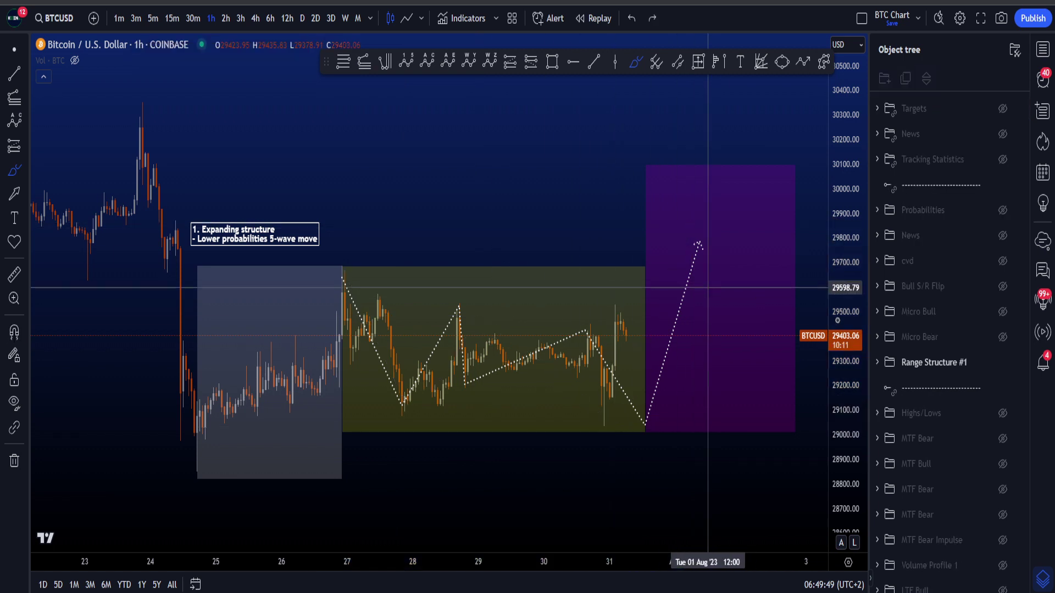
# Hide the Range Structure #1 drawings and show the Micro Bear group on the chart
pyautogui.click(1002, 363)
pyautogui.click(1003, 337)
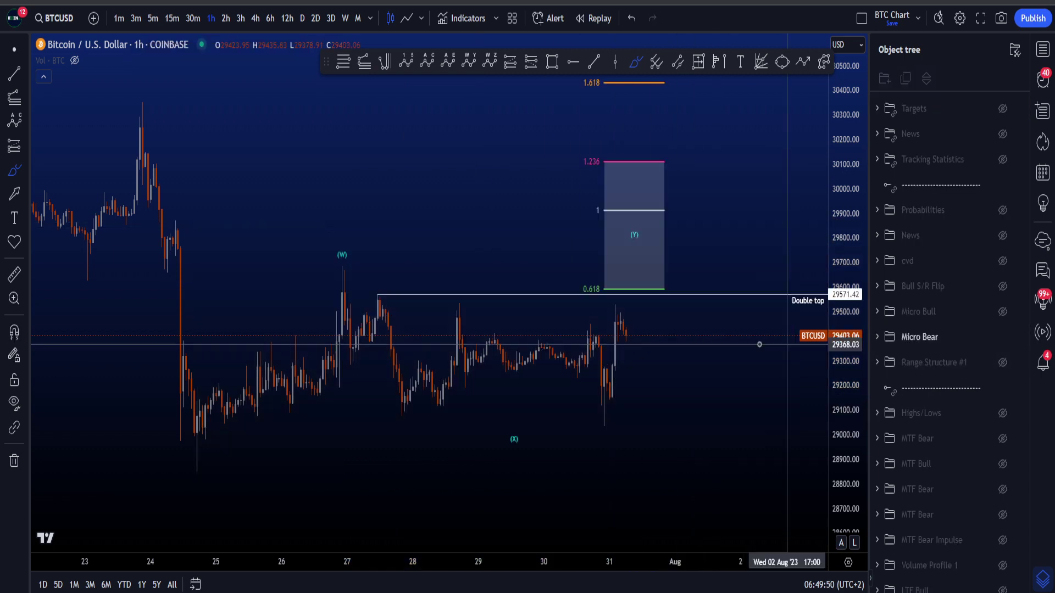
pyautogui.click(8, 51)
pyautogui.moveTo(506, 192); pyautogui.dragTo(531, 242)
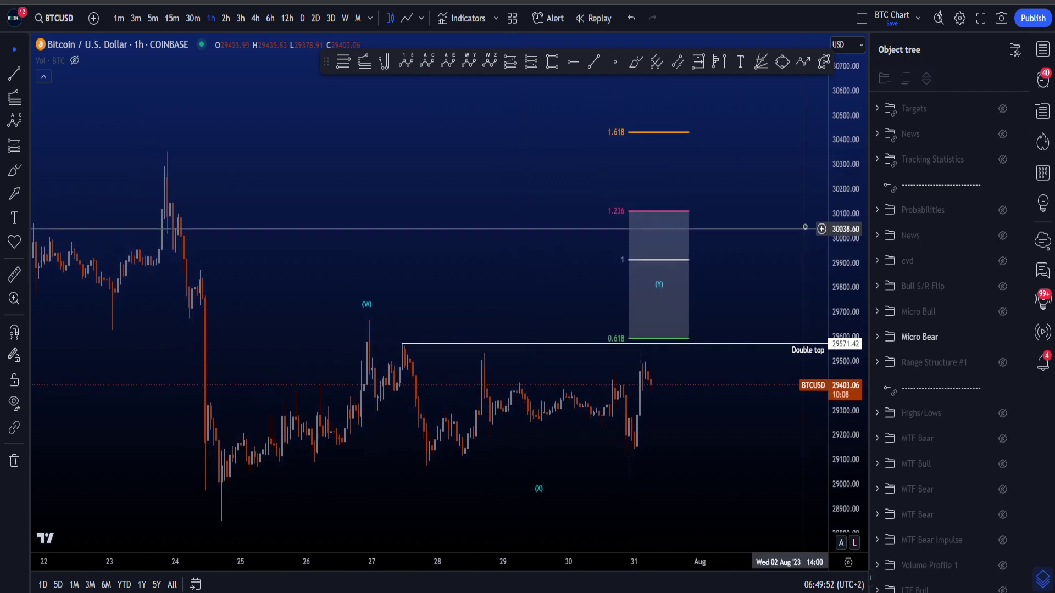
pyautogui.moveTo(845, 221); pyautogui.dragTo(845, 265)
pyautogui.moveTo(744, 255); pyautogui.dragTo(708, 235)
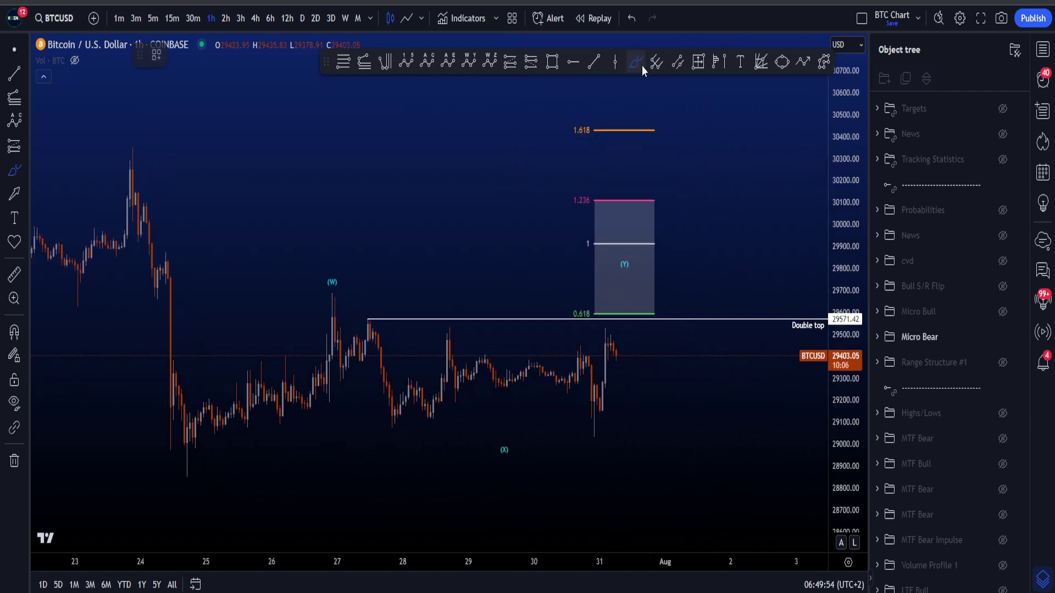
# Circle the (Y) target with a steep drop after it, trace the three-leg rise to (W), and undo both Brush strokes
pyautogui.moveTo(628, 239)
pyautogui.mouseDown()
pyautogui.moveTo(584, 247)
pyautogui.moveTo(738, 236)
pyautogui.moveTo(787, 464)
pyautogui.mouseUp()
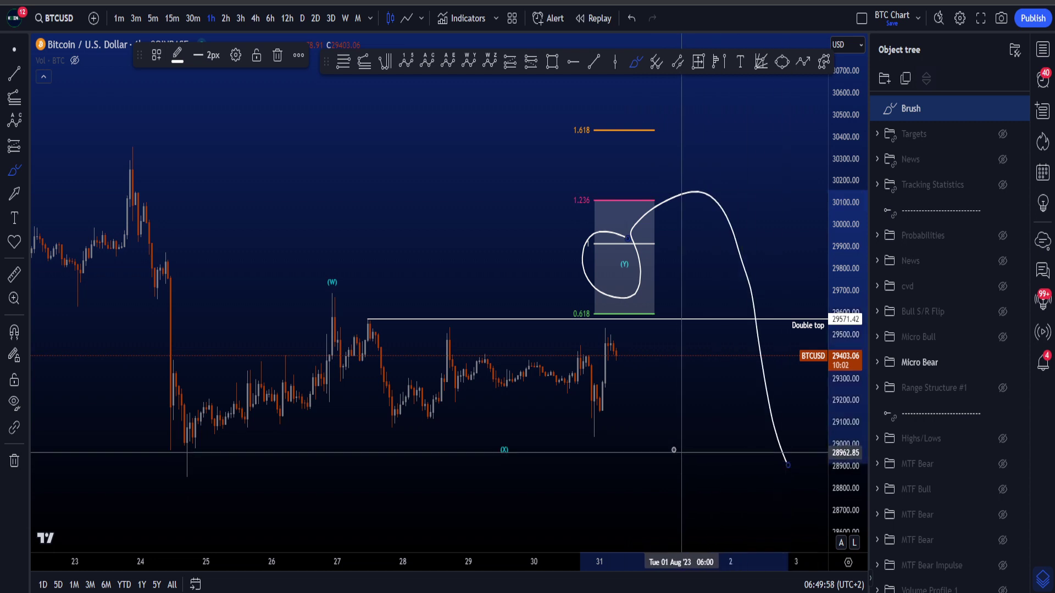
pyautogui.hotkey('ctrl', 'z')
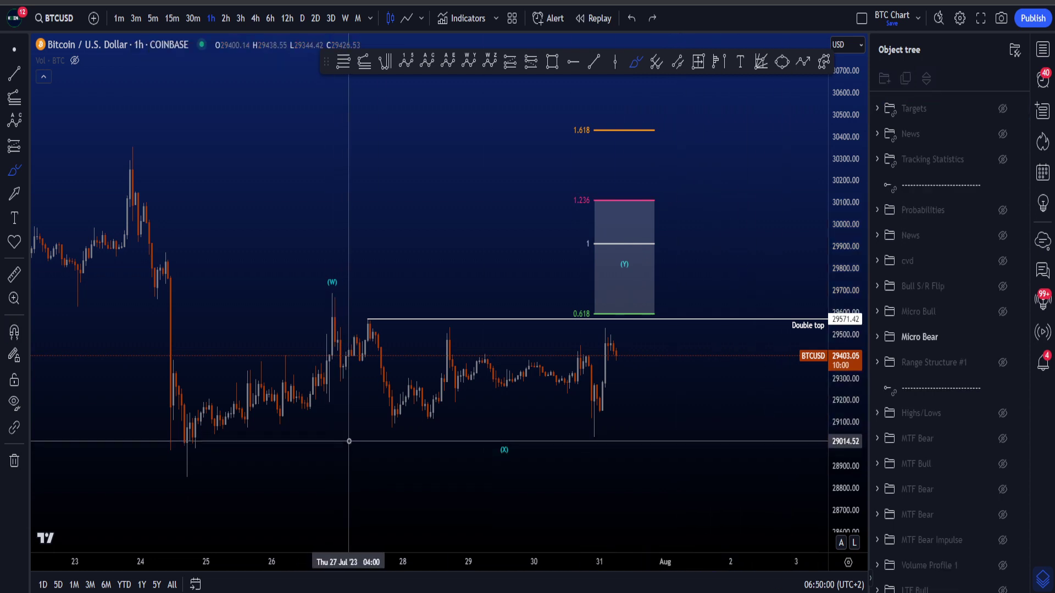
pyautogui.moveTo(180, 467)
pyautogui.mouseDown()
pyautogui.moveTo(274, 415)
pyautogui.moveTo(337, 299)
pyautogui.mouseUp()
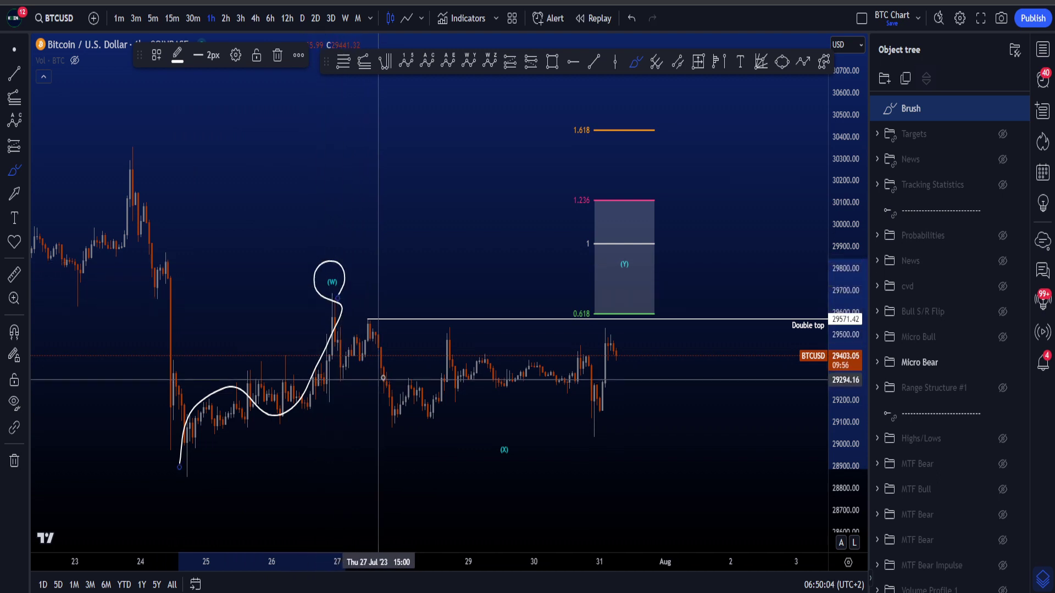
pyautogui.hotkey('ctrl', 'z')
# Circle the (X) label and sketch a path from the 27 July low up to the (Y) target, and undo the Brush strokes
pyautogui.moveTo(520, 434); pyautogui.dragTo(524, 437)
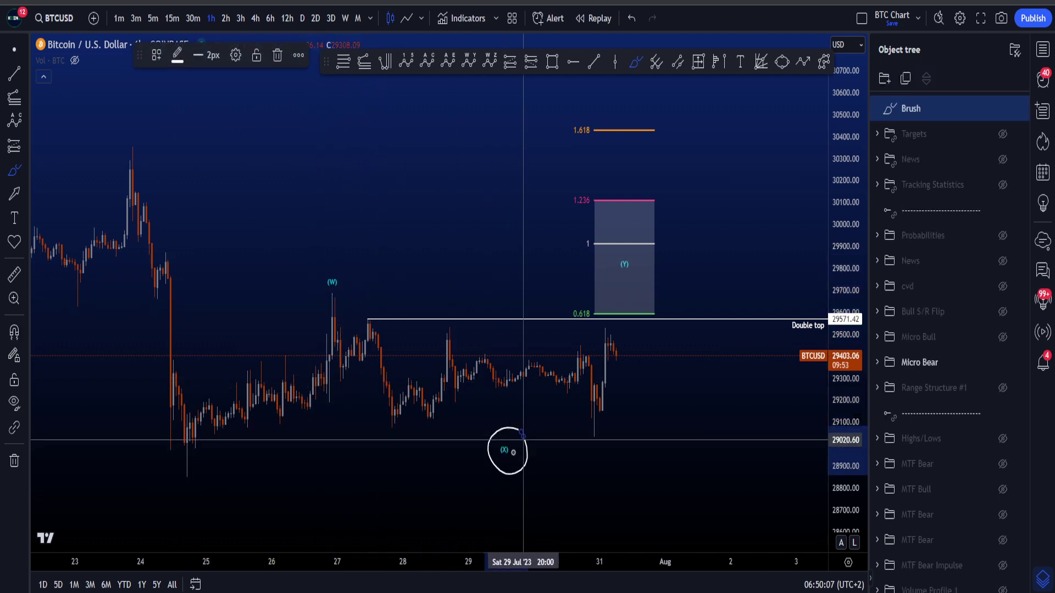
pyautogui.hotkey('ctrl', 'z')
pyautogui.moveTo(401, 411)
pyautogui.mouseDown()
pyautogui.moveTo(408, 425)
pyautogui.moveTo(517, 448)
pyautogui.moveTo(603, 418)
pyautogui.moveTo(599, 439)
pyautogui.moveTo(621, 268)
pyautogui.mouseUp()
pyautogui.hotkey('ctrl', 'z')
pyautogui.hotkey('ctrl', 'z')
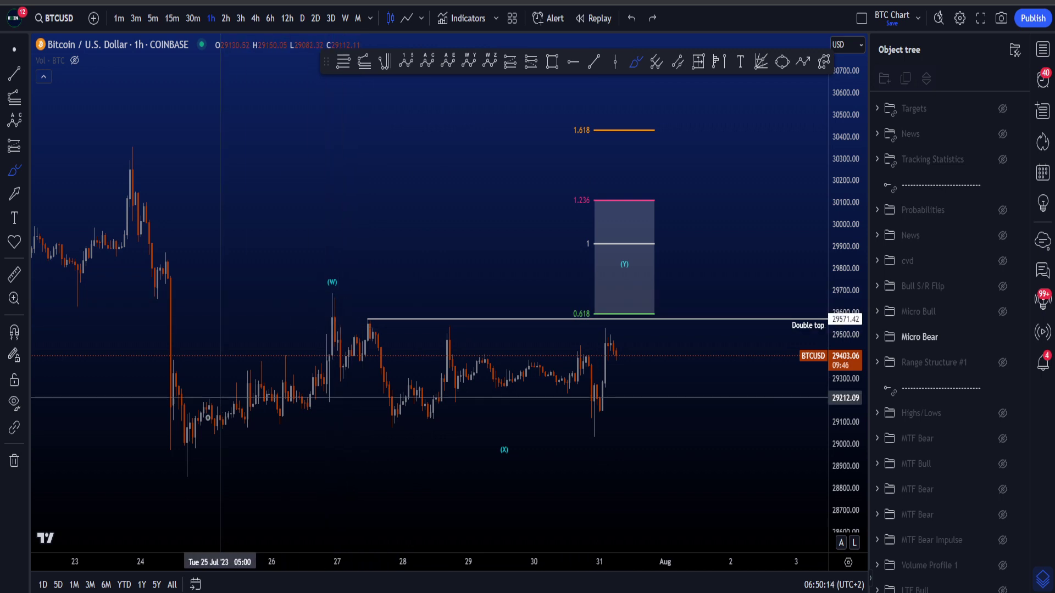
# Trace the rise to (W) and the drop to the 27 July low, mark (X) and the 27 July highs, and undo the strokes
pyautogui.moveTo(189, 442)
pyautogui.mouseDown()
pyautogui.moveTo(337, 313)
pyautogui.moveTo(346, 367)
pyautogui.moveTo(383, 336)
pyautogui.mouseUp()
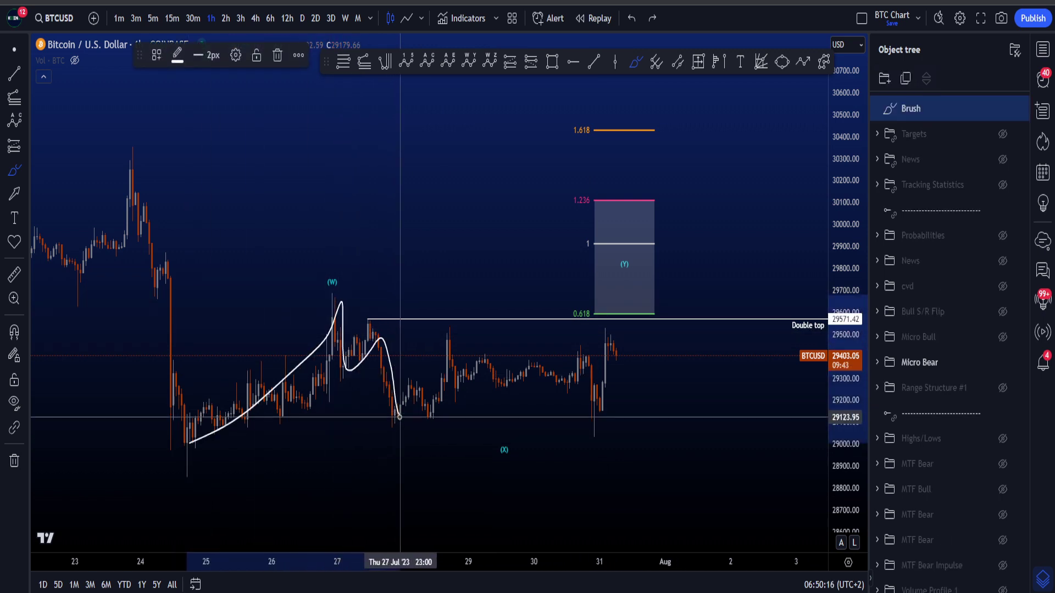
pyautogui.hotkey('ctrl', 'z')
pyautogui.moveTo(483, 446)
pyautogui.mouseDown()
pyautogui.moveTo(507, 439)
pyautogui.moveTo(500, 430)
pyautogui.mouseUp()
pyautogui.hotkey('ctrl', 'z')
pyautogui.moveTo(333, 328); pyautogui.dragTo(388, 337)
pyautogui.hotkey('ctrl', 'z')
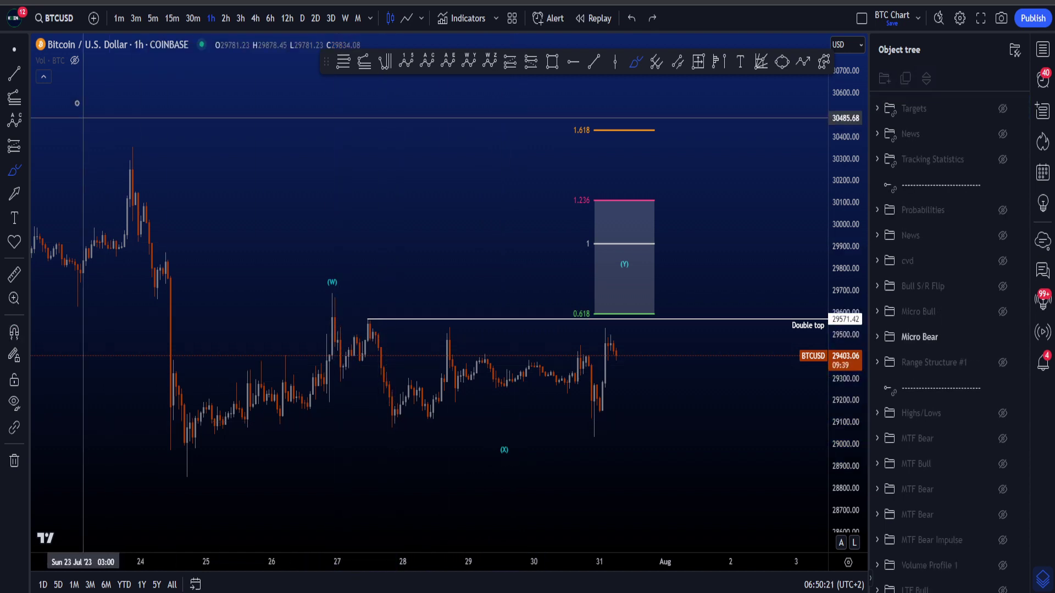
# Move the (X) label to the 27 July low and link that low to the 31 July low with a temporary Brush stroke
pyautogui.click(14, 49)
pyautogui.moveTo(498, 442)
pyautogui.mouseDown()
pyautogui.moveTo(302, 421)
pyautogui.moveTo(404, 449)
pyautogui.mouseUp()
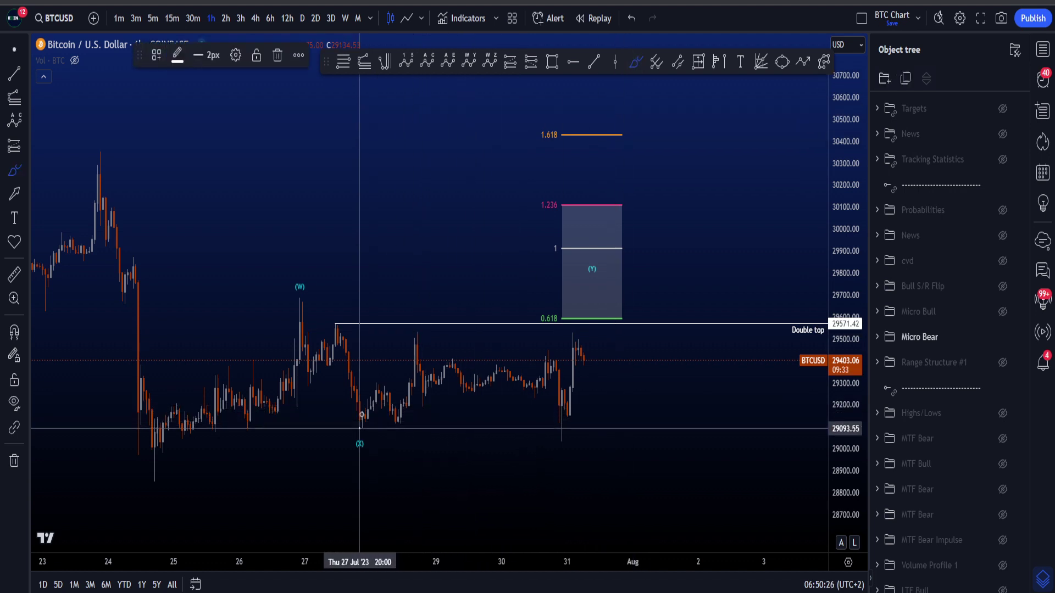
pyautogui.moveTo(360, 425)
pyautogui.mouseDown()
pyautogui.moveTo(423, 342)
pyautogui.moveTo(565, 421)
pyautogui.moveTo(564, 432)
pyautogui.moveTo(358, 438)
pyautogui.mouseUp()
pyautogui.hotkey('ctrl', 'z')
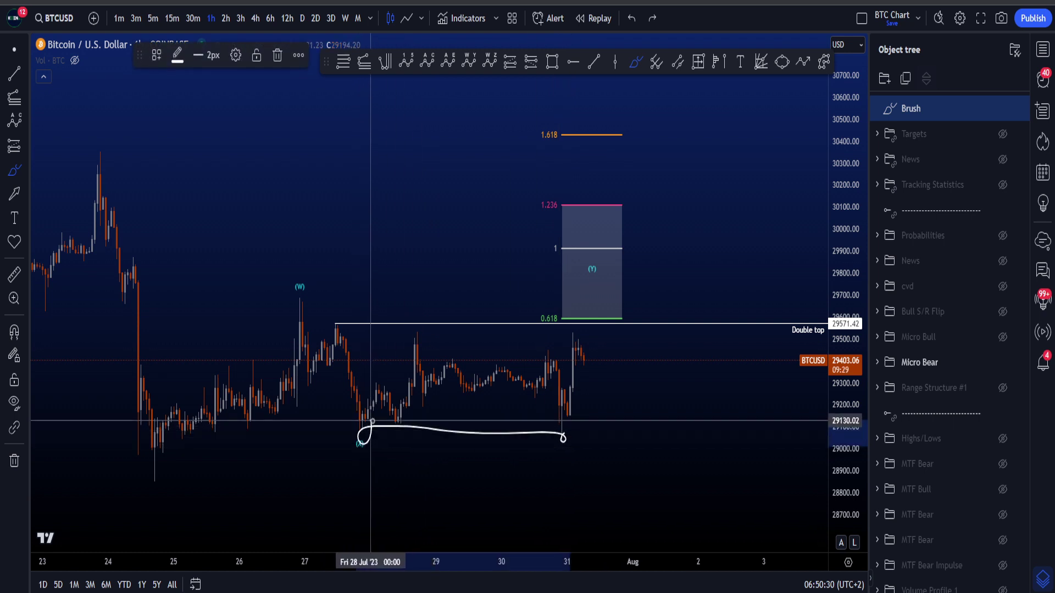
pyautogui.hotkey('ctrl', 'z')
pyautogui.press('Delete')
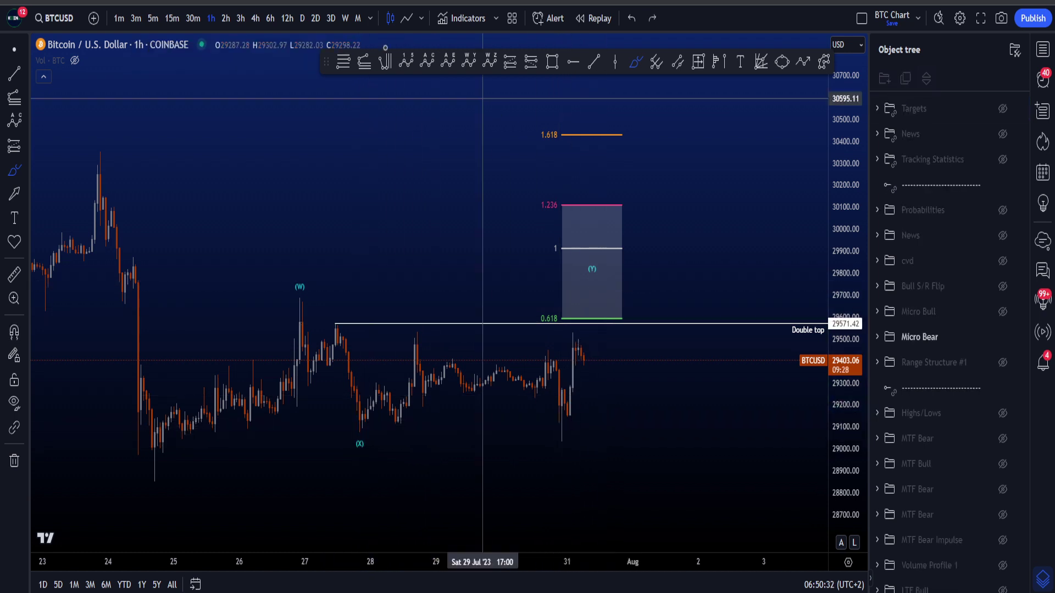
# Draw a Fib Retracement between the 27 July low at 29075.00 and the 28 July high at 29532.45
pyautogui.click(343, 62)
pyautogui.click(357, 412)
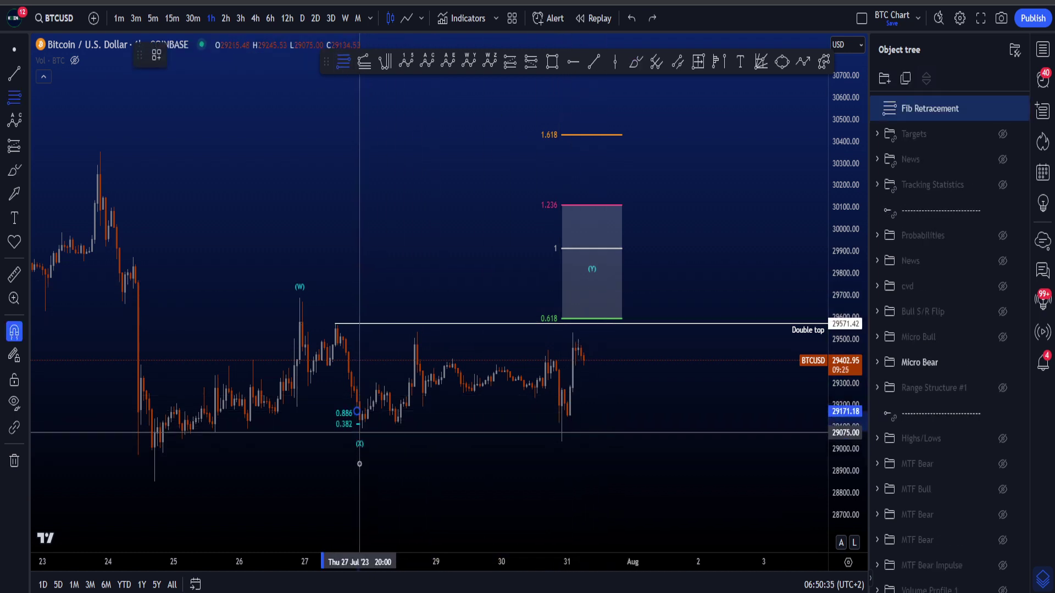
pyautogui.click(418, 274)
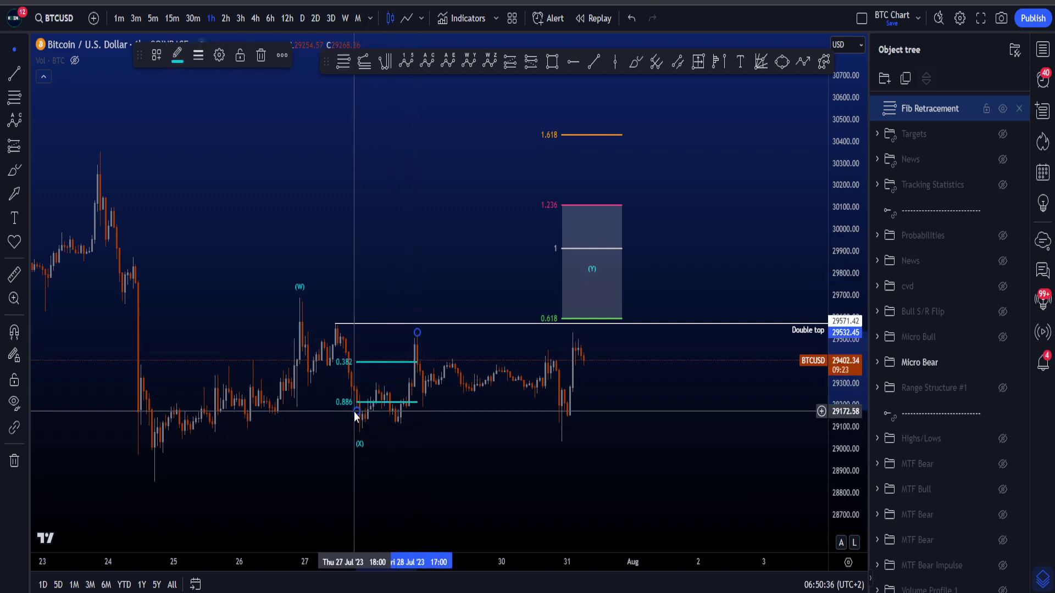
pyautogui.click(360, 433)
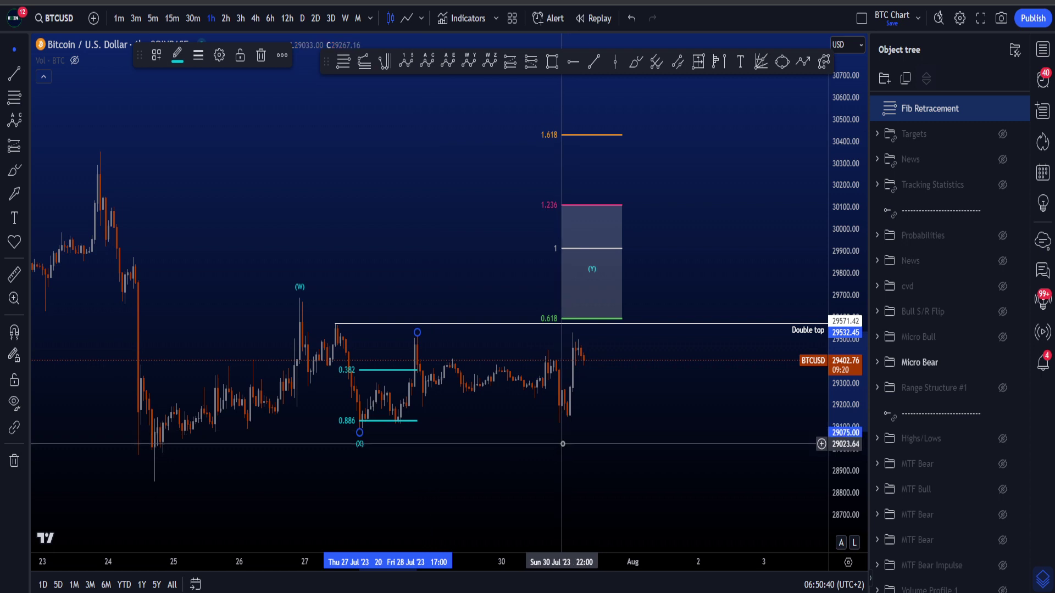
# Apply the template with levels 1.05, 1.236, 1.38 and 1.618 to the Fib Retracement and move it beneath the 31 July low
pyautogui.click(157, 55)
pyautogui.click(205, 487)
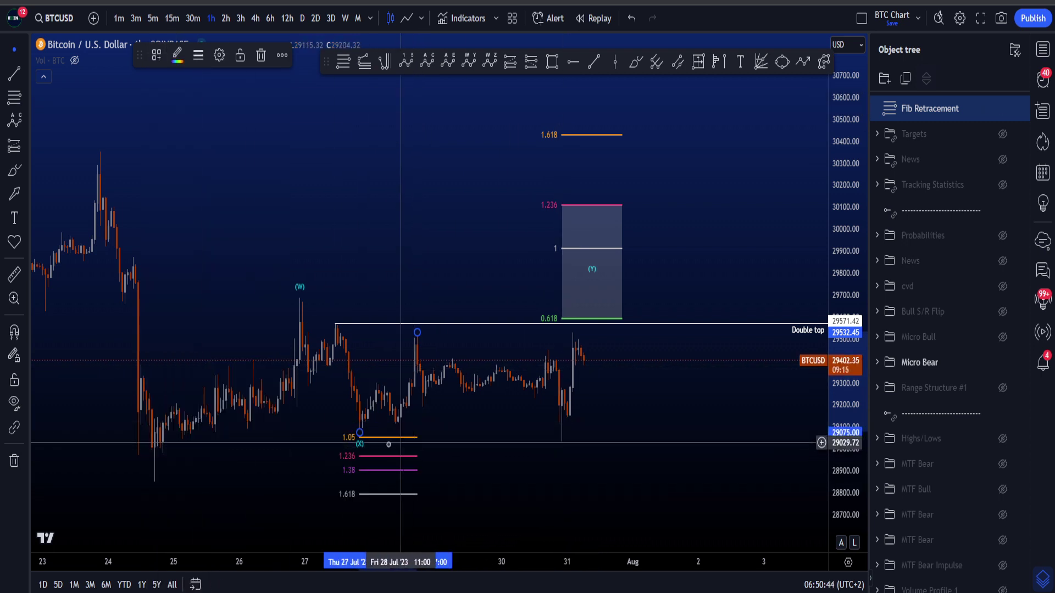
pyautogui.moveTo(381, 439); pyautogui.dragTo(559, 440)
pyautogui.click(629, 474)
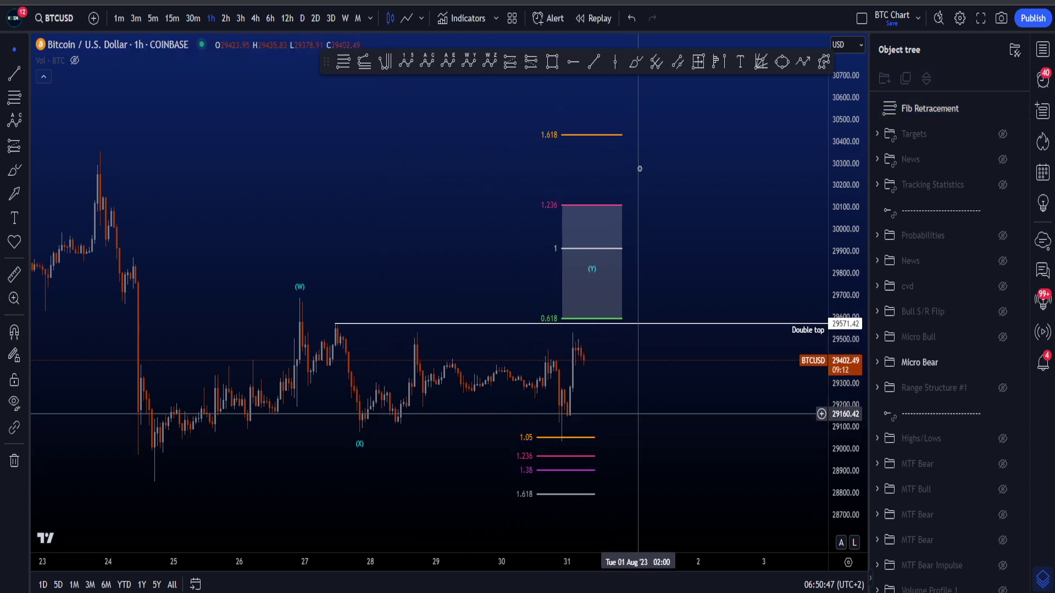
# Sketch the path from (X) to the 28 July high, down to the 1.05 level and up to (Y), and undo it
pyautogui.click(635, 62)
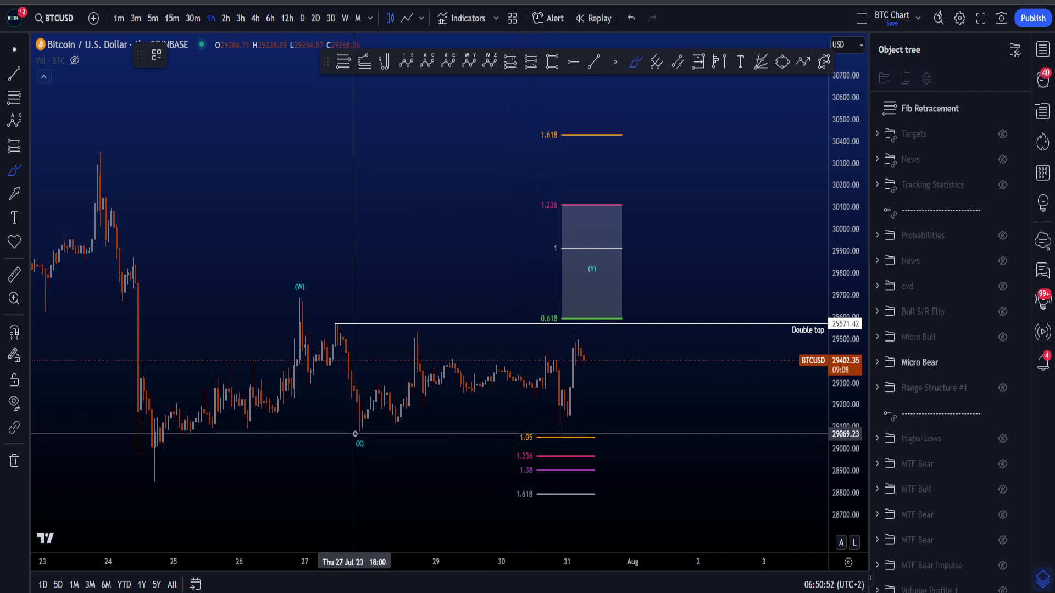
pyautogui.moveTo(356, 431)
pyautogui.mouseDown()
pyautogui.moveTo(416, 334)
pyautogui.moveTo(547, 424)
pyautogui.moveTo(589, 282)
pyautogui.mouseUp()
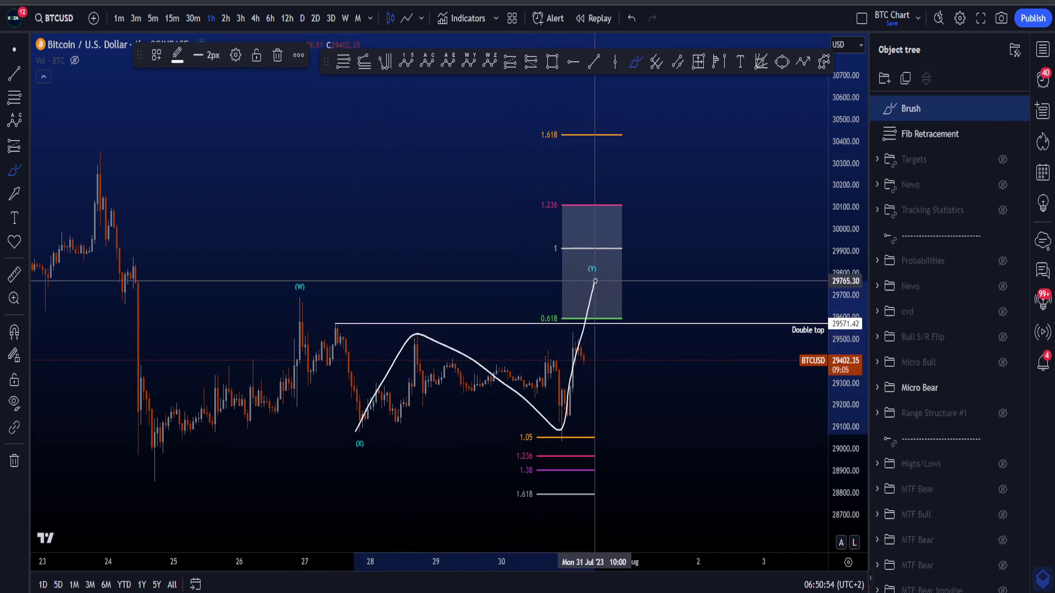
pyautogui.hotkey('ctrl', 'z')
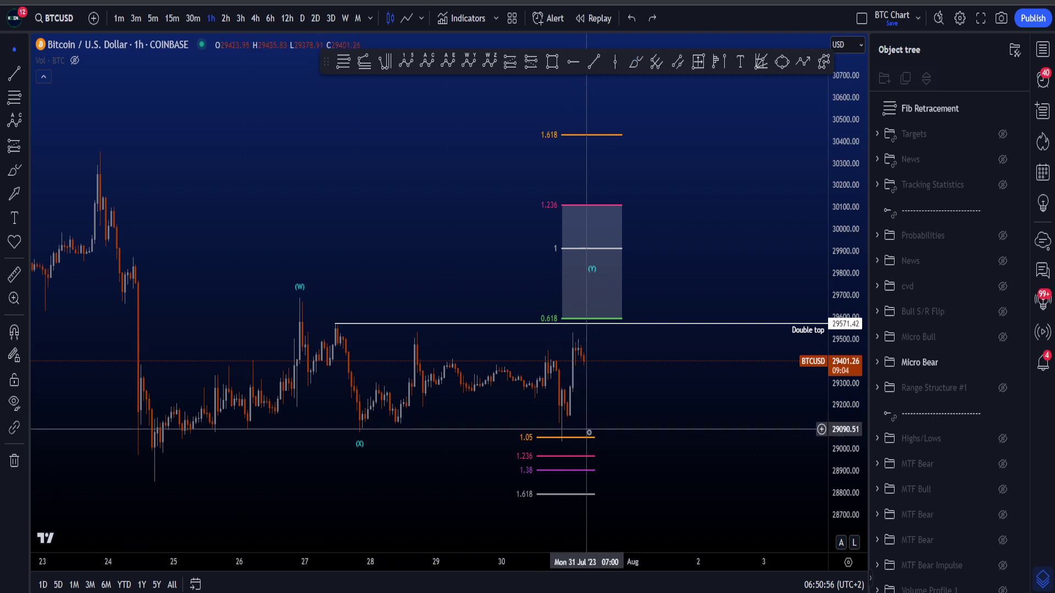
# Delete the Fib Retracement and move the (X) label to the low at 29033.00
pyautogui.click(588, 439)
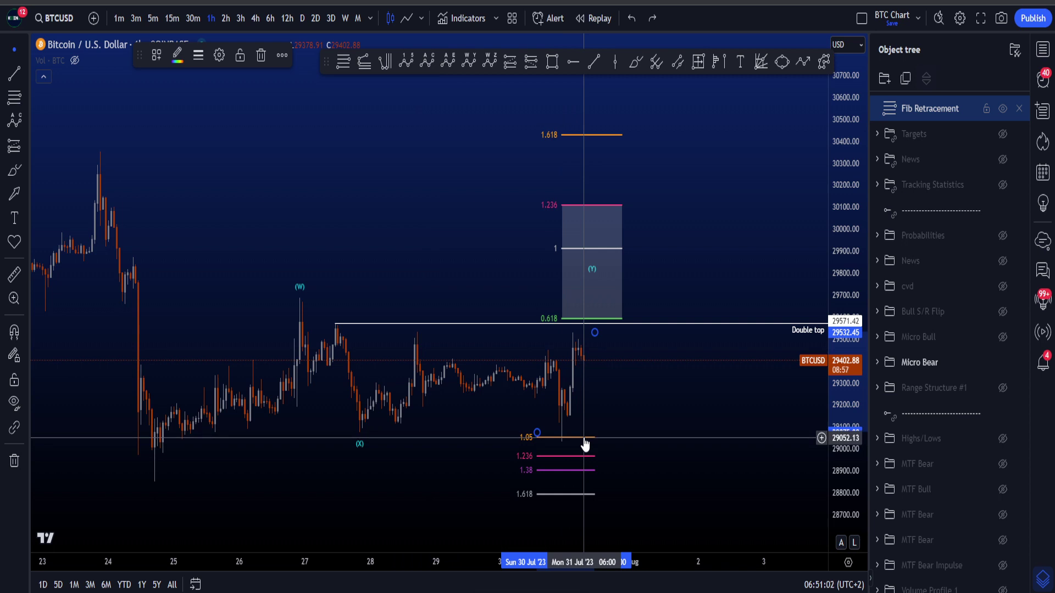
pyautogui.press('Delete')
pyautogui.moveTo(358, 443); pyautogui.dragTo(563, 453)
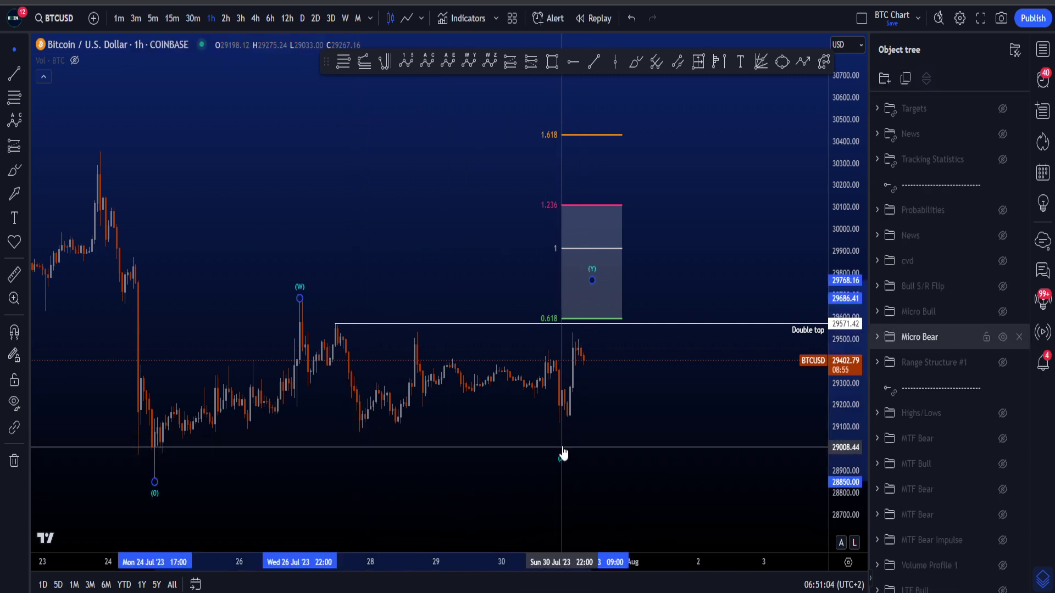
# Sketch a path from the (W) high to beyond the (Y) target box with the Brush, and undo it
pyautogui.click(635, 62)
pyautogui.moveTo(306, 324)
pyautogui.mouseDown()
pyautogui.moveTo(323, 361)
pyautogui.moveTo(412, 348)
pyautogui.moveTo(561, 442)
pyautogui.moveTo(582, 347)
pyautogui.moveTo(649, 381)
pyautogui.moveTo(695, 243)
pyautogui.mouseUp()
pyautogui.hotkey('ctrl', 'z')
pyautogui.hotkey('ctrl', 'z')
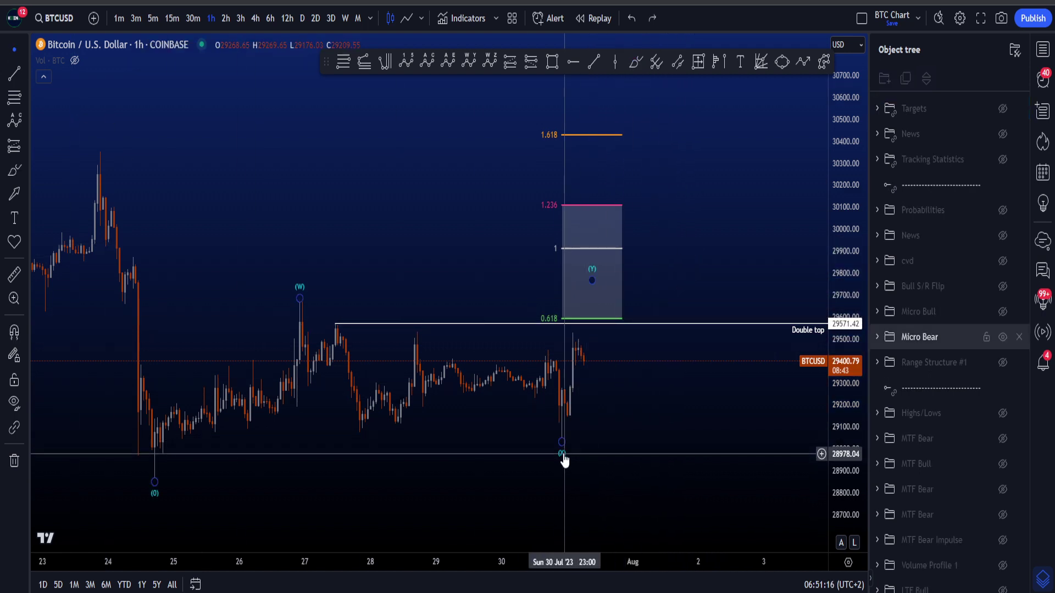
# Move the (X) label back to around 29 July, below the middle of the range
pyautogui.moveTo(562, 454); pyautogui.dragTo(471, 455)
pyautogui.moveTo(650, 414); pyautogui.dragTo(670, 433)
# Sketch temporary Brush strokes between the double top line and the (Y) target, undo them, and mark the "Double top" label with an arc
pyautogui.click(634, 62)
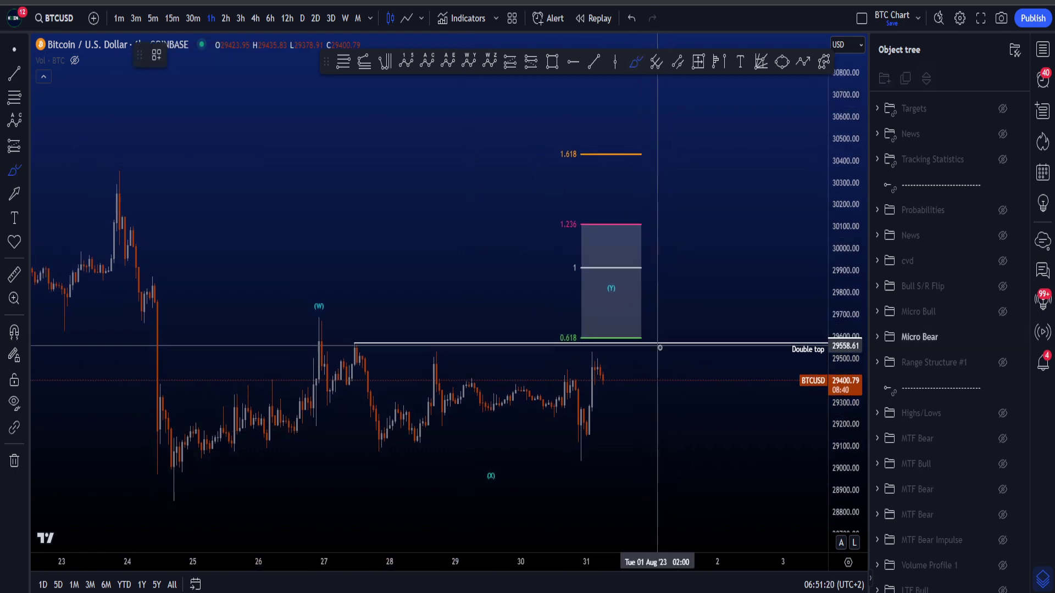
pyautogui.moveTo(654, 348)
pyautogui.mouseDown()
pyautogui.moveTo(518, 299)
pyautogui.moveTo(697, 244)
pyautogui.moveTo(594, 360)
pyautogui.moveTo(550, 345)
pyautogui.moveTo(580, 344)
pyautogui.moveTo(548, 273)
pyautogui.moveTo(581, 208)
pyautogui.moveTo(549, 240)
pyautogui.mouseUp()
pyautogui.hotkey('ctrl', 'z')
pyautogui.hotkey('ctrl', 'z')
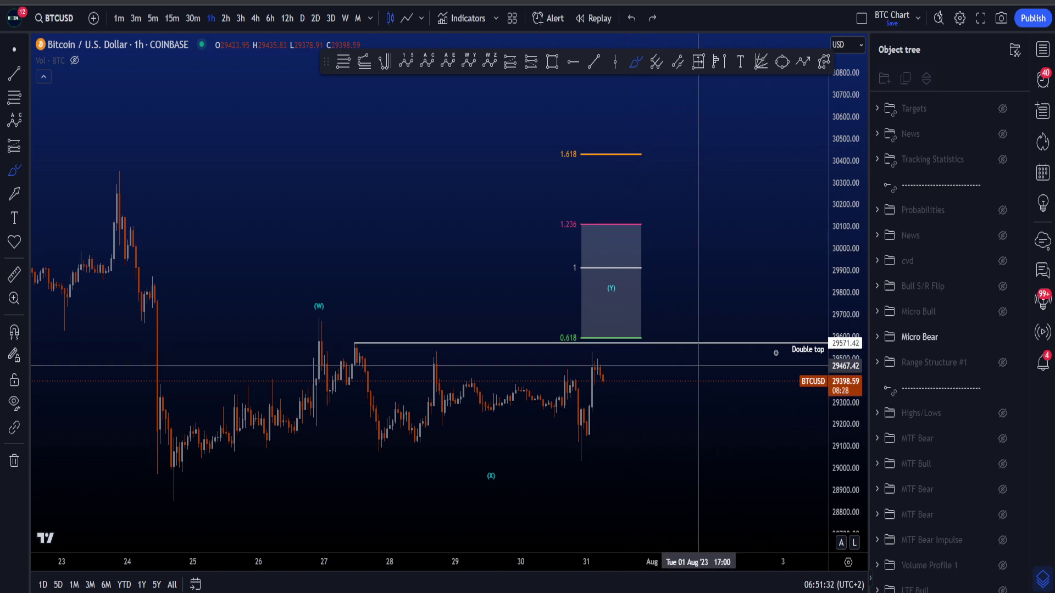
pyautogui.moveTo(802, 325); pyautogui.dragTo(797, 365)
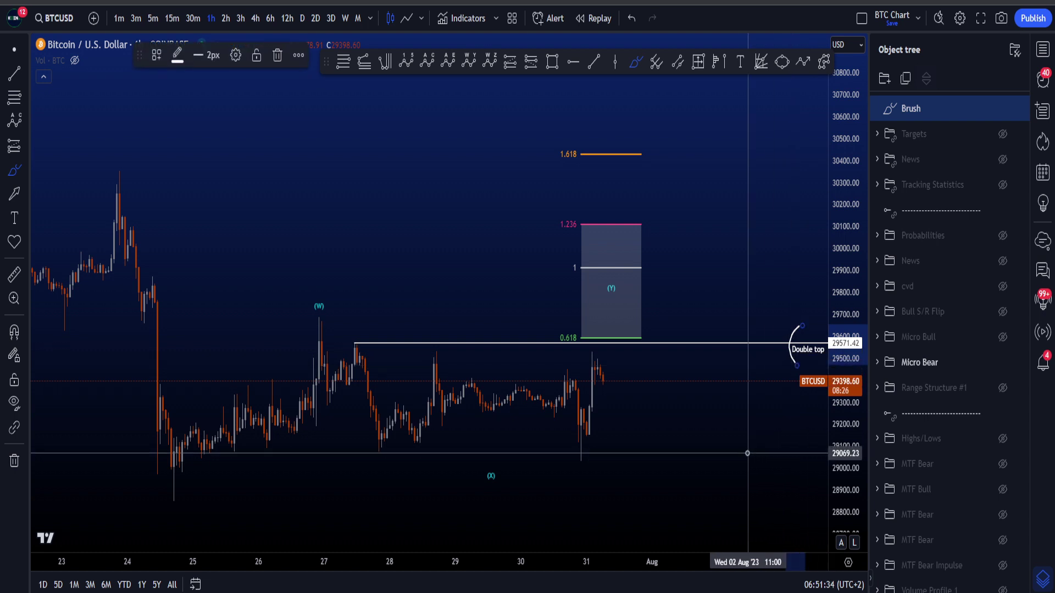
# Undo the arc at the "Double top" label, sketch temporary Brush marks around the highs below the double top line, and undo them
pyautogui.hotkey('ctrl', 'z')
pyautogui.moveTo(363, 337)
pyautogui.mouseDown()
pyautogui.moveTo(348, 346)
pyautogui.moveTo(410, 361)
pyautogui.moveTo(429, 351)
pyautogui.mouseUp()
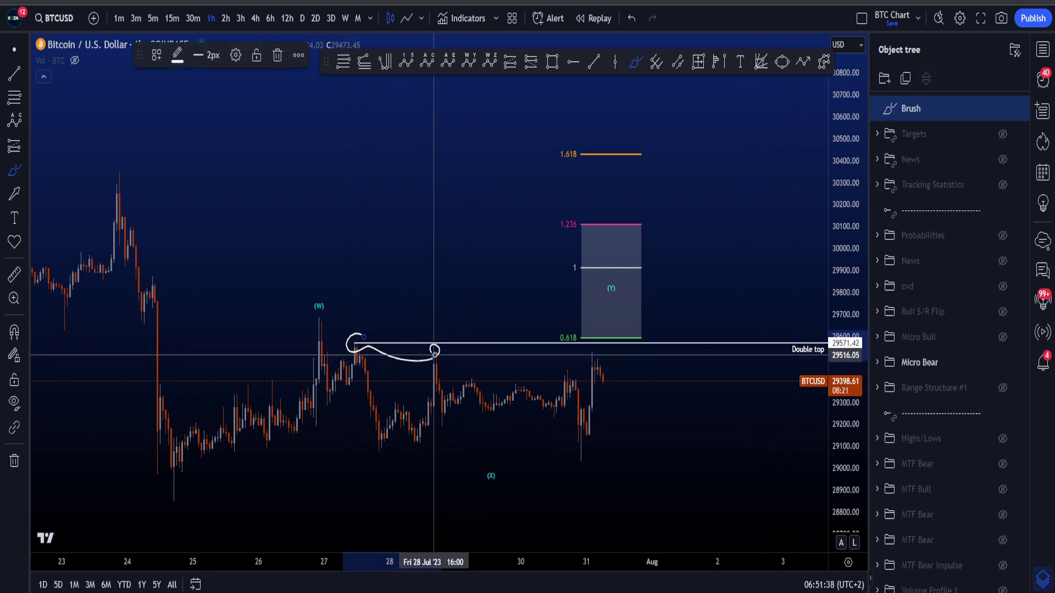
pyautogui.hotkey('ctrl', 'z')
pyautogui.moveTo(601, 351)
pyautogui.mouseDown()
pyautogui.moveTo(583, 357)
pyautogui.moveTo(598, 355)
pyautogui.mouseUp()
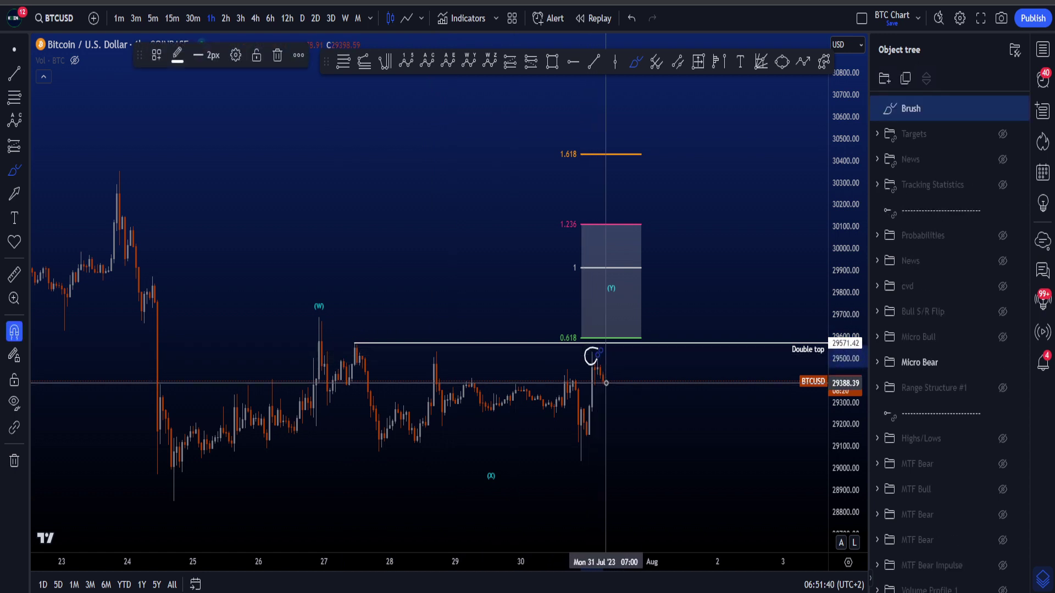
pyautogui.hotkey('ctrl', 'z')
pyautogui.moveTo(351, 345); pyautogui.dragTo(592, 356)
pyautogui.hotkey('ctrl', 'z')
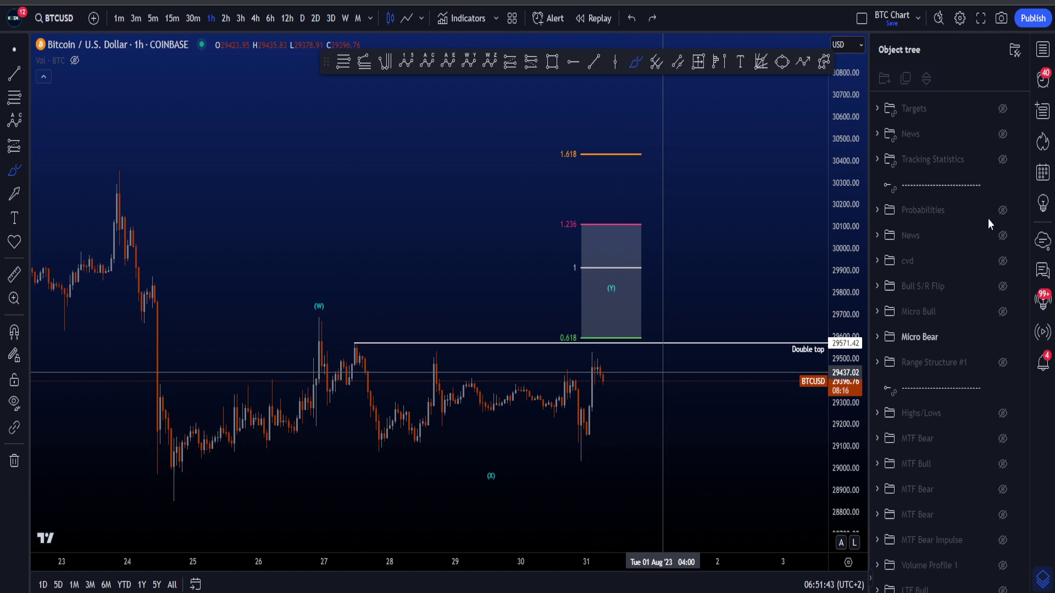
# Show the Targets group, circle the overlap of the 1.236 level and the upper "Dail" zone with the Brush, and undo the circle
pyautogui.click(1002, 109)
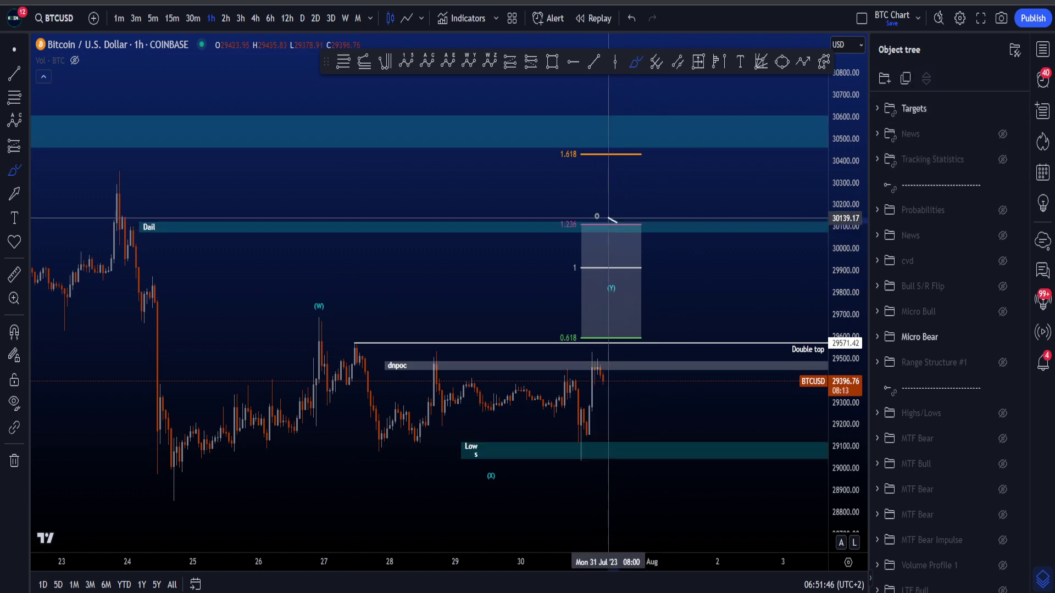
pyautogui.moveTo(608, 218)
pyautogui.mouseDown()
pyautogui.moveTo(555, 223)
pyautogui.moveTo(643, 222)
pyautogui.moveTo(588, 217)
pyautogui.mouseUp()
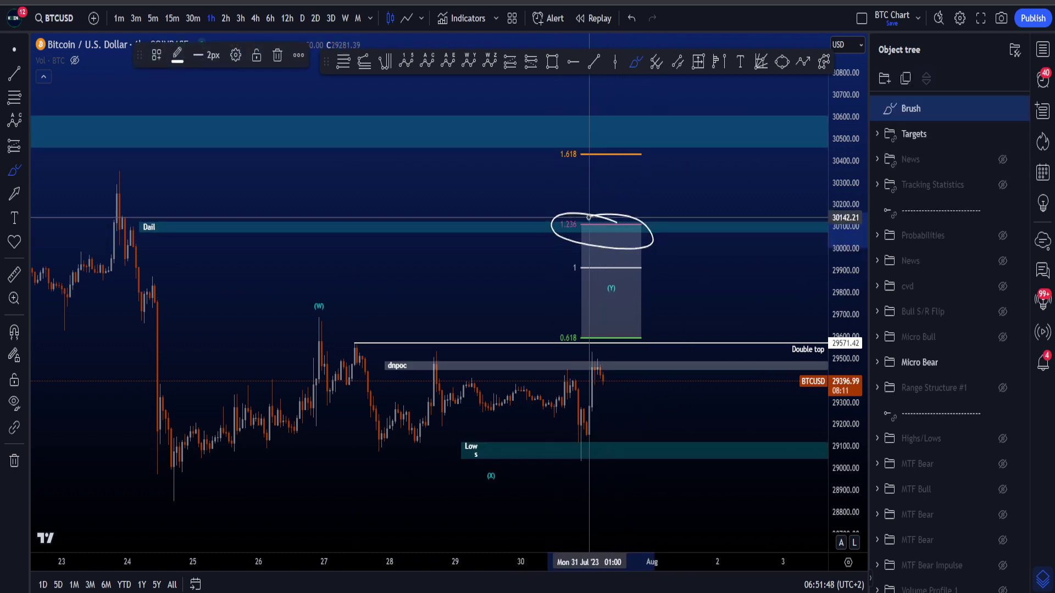
pyautogui.hotkey('ctrl', 'z')
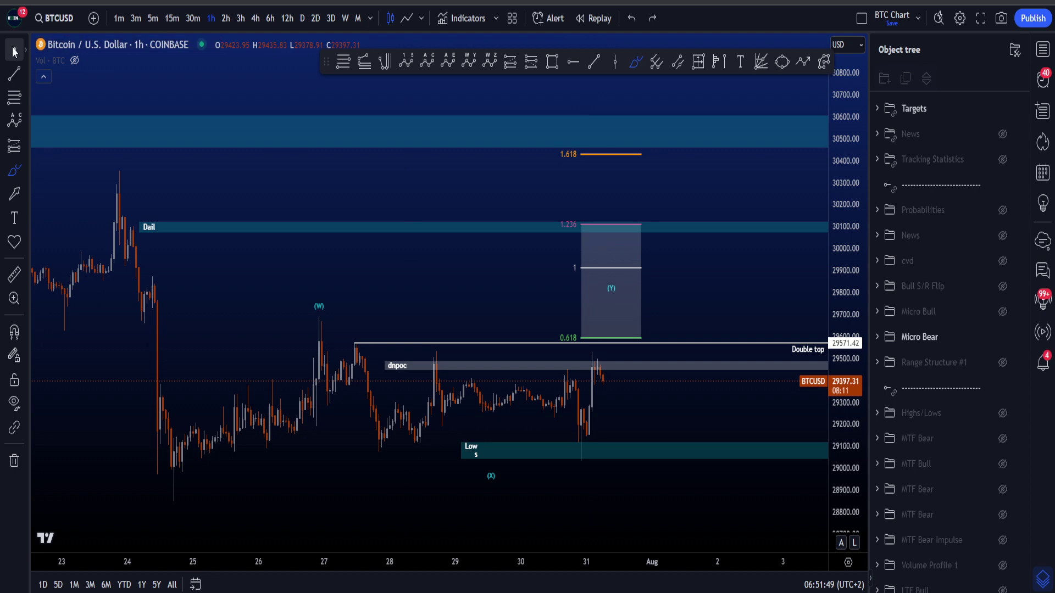
pyautogui.click(533, 236)
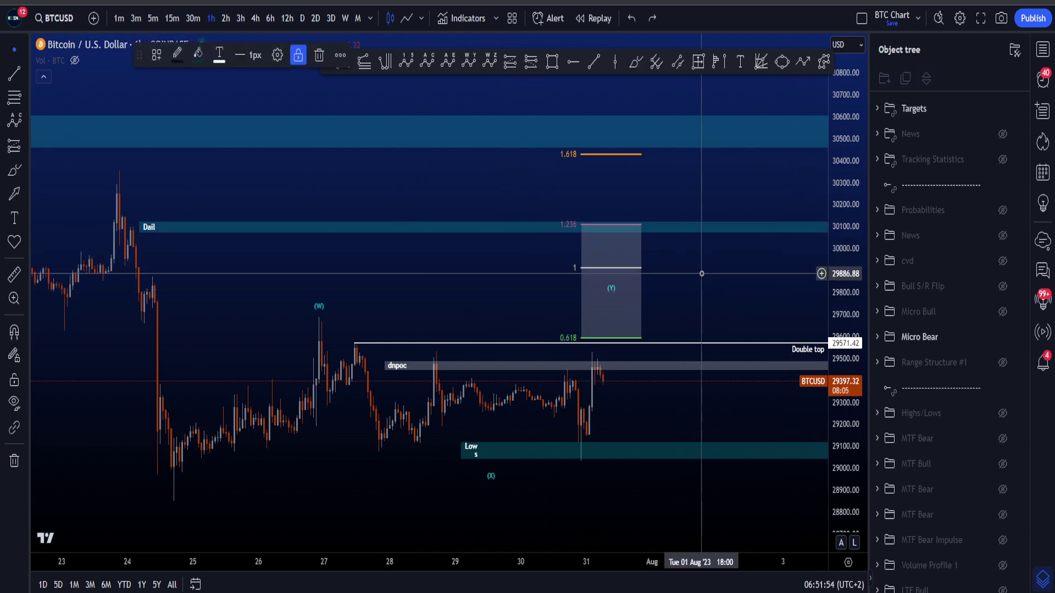
# Switch the displayed wave count from Micro Bear to Micro Bull and hide the Targets group
pyautogui.moveTo(703, 271); pyautogui.dragTo(719, 253)
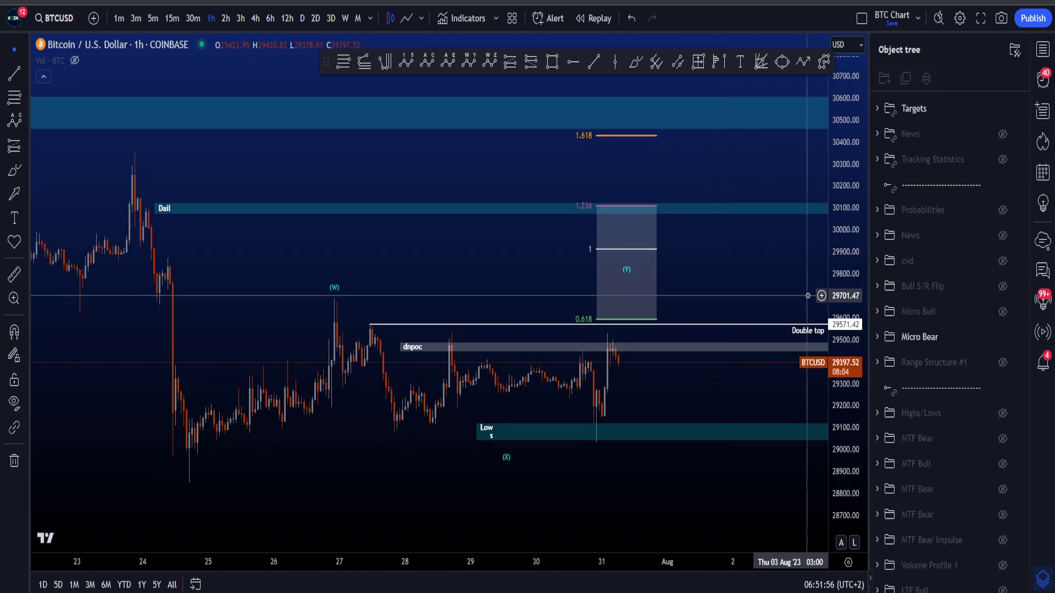
pyautogui.click(1003, 337)
pyautogui.click(1003, 312)
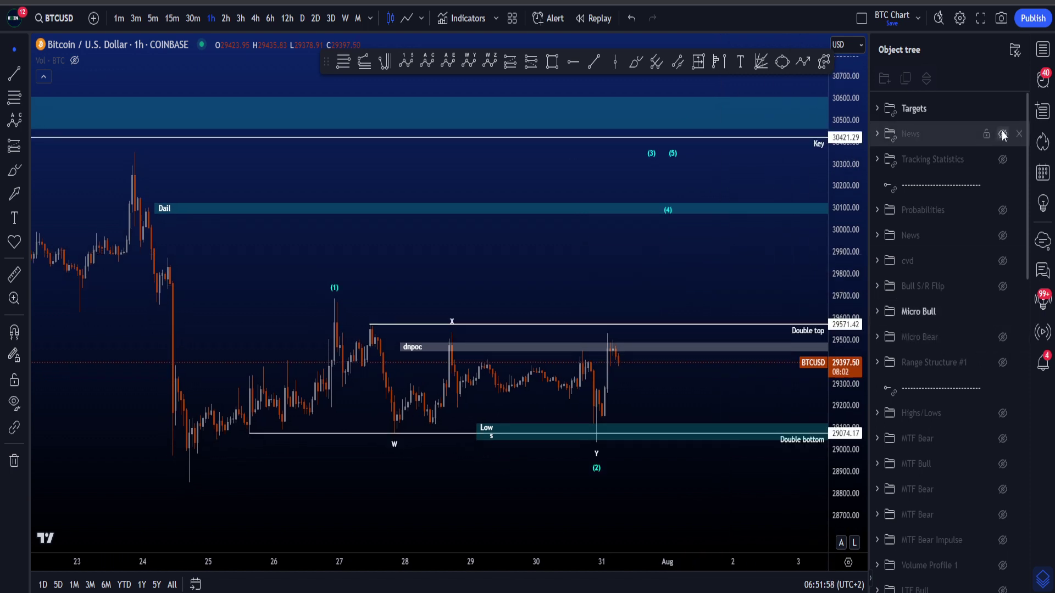
pyautogui.click(1002, 108)
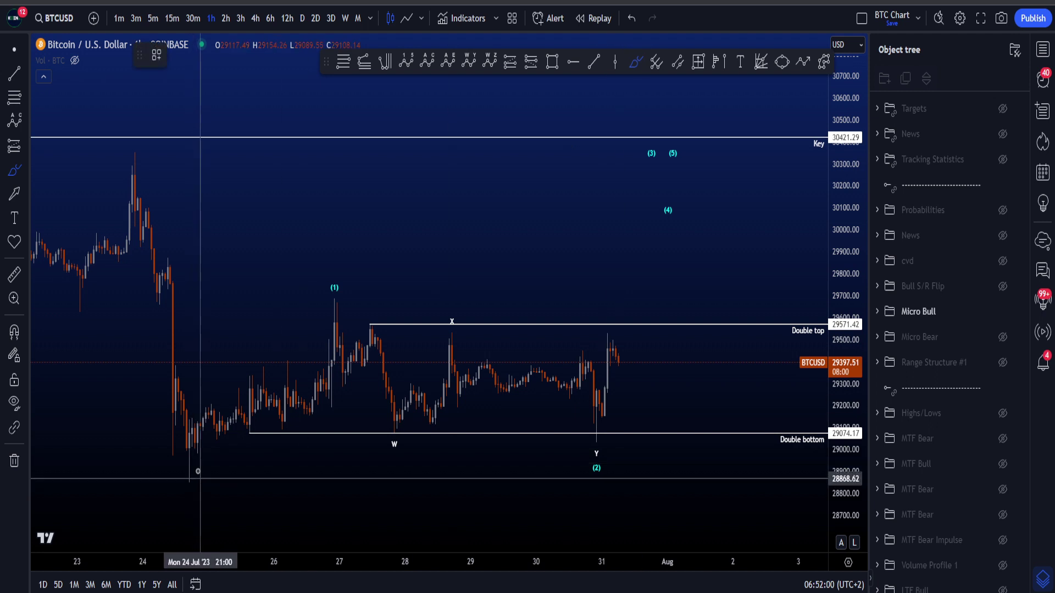
# Sketch the rise from the 24 July low to (1) and two converging boundary lines around it with the Brush, and remove them
pyautogui.moveTo(198, 472)
pyautogui.mouseDown()
pyautogui.moveTo(306, 373)
pyautogui.moveTo(341, 277)
pyautogui.moveTo(328, 310)
pyautogui.moveTo(344, 289)
pyautogui.mouseUp()
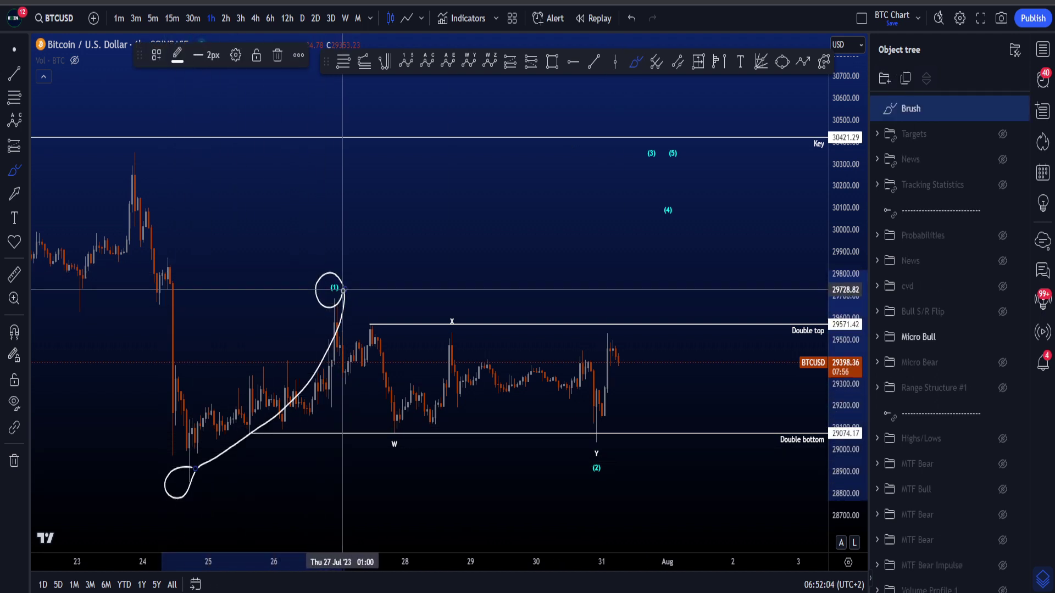
pyautogui.press('Delete')
pyautogui.moveTo(180, 414); pyautogui.dragTo(361, 281)
pyautogui.moveTo(227, 436); pyautogui.dragTo(378, 395)
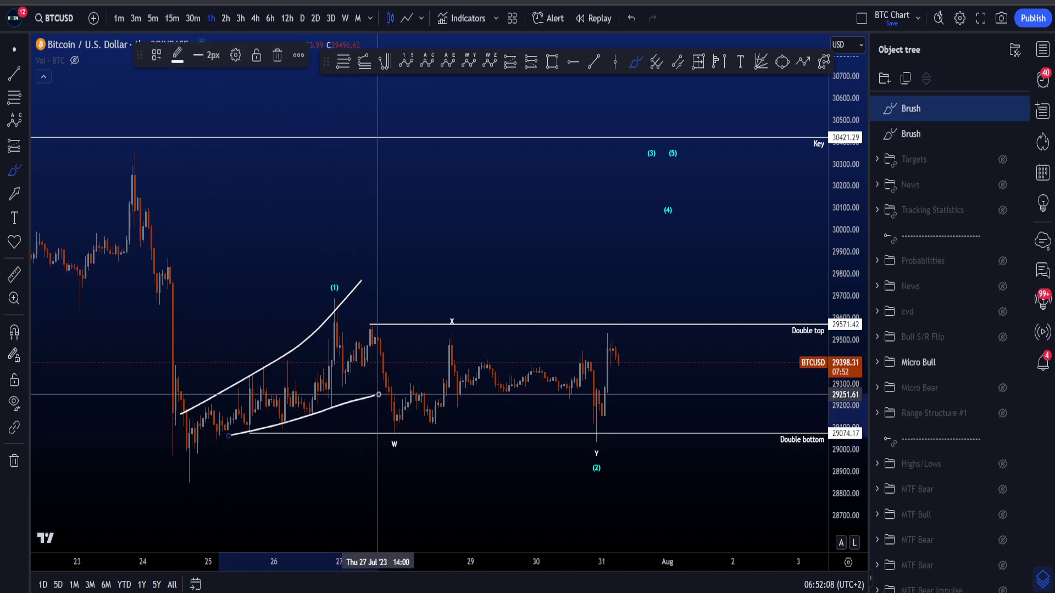
pyautogui.hotkey('ctrl', 'z')
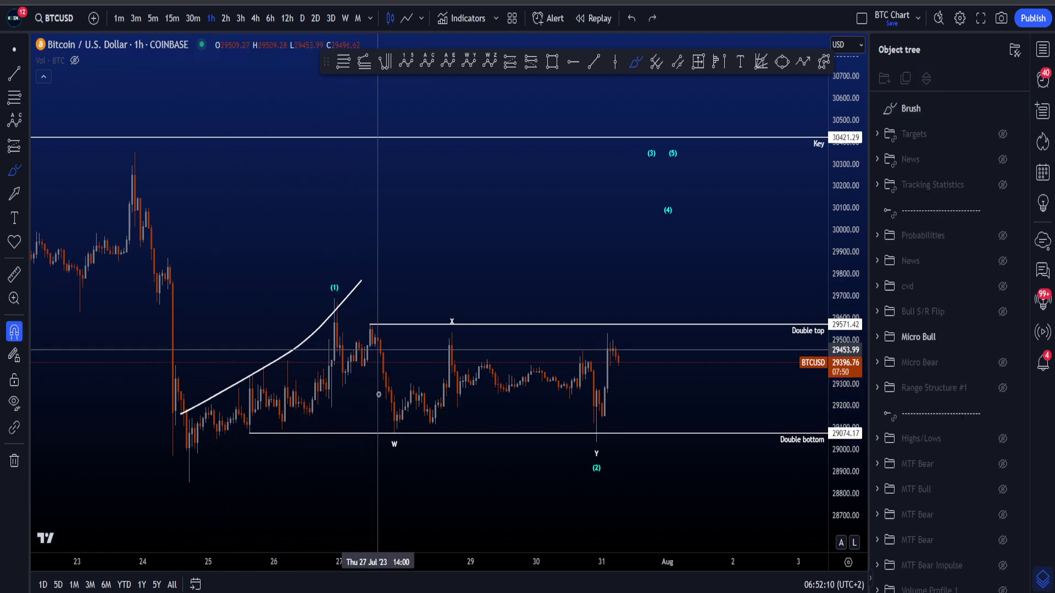
pyautogui.hotkey('ctrl', 'z')
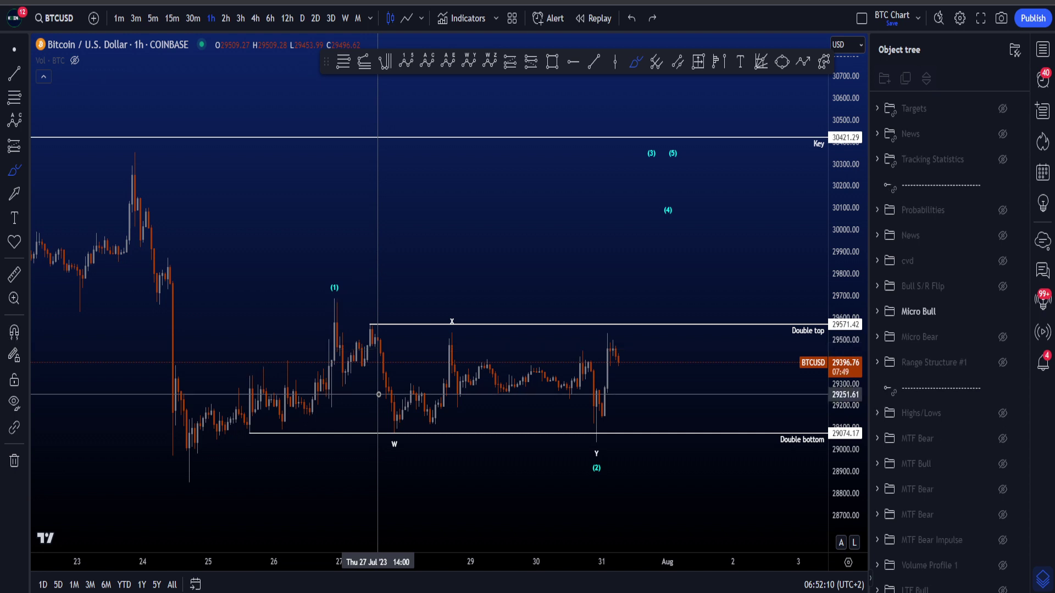
# Sketch temporary Brush lines above and below the rise into (1) again, and undo them
pyautogui.click(14, 53)
pyautogui.moveTo(488, 236); pyautogui.dragTo(457, 249)
pyautogui.click(635, 62)
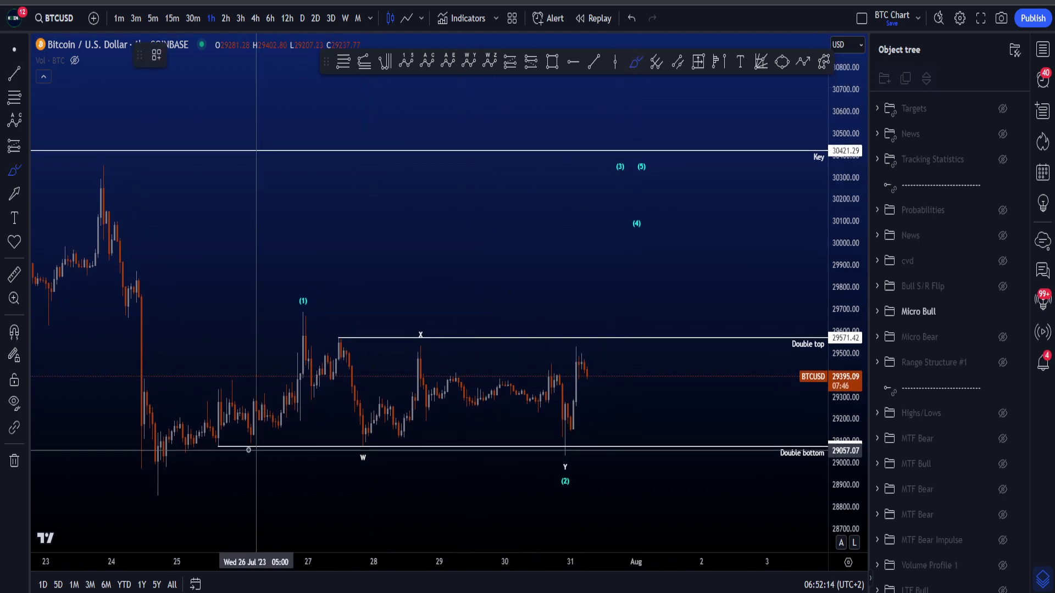
pyautogui.moveTo(134, 468)
pyautogui.mouseDown()
pyautogui.moveTo(249, 423)
pyautogui.moveTo(308, 270)
pyautogui.moveTo(318, 307)
pyautogui.moveTo(287, 285)
pyautogui.mouseUp()
pyautogui.hotkey('ctrl', 'z')
pyautogui.moveTo(167, 436); pyautogui.dragTo(317, 313)
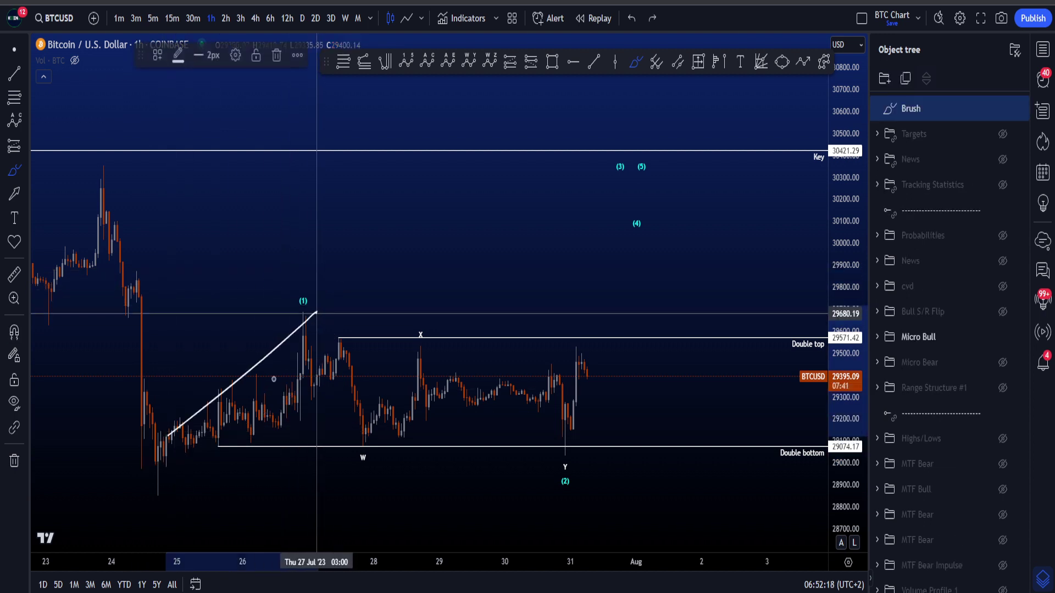
pyautogui.moveTo(218, 451); pyautogui.dragTo(325, 440)
pyautogui.hotkey('ctrl', 'z')
pyautogui.hotkey('ctrl', 'z')
pyautogui.hotkey('ctrl', 'z')
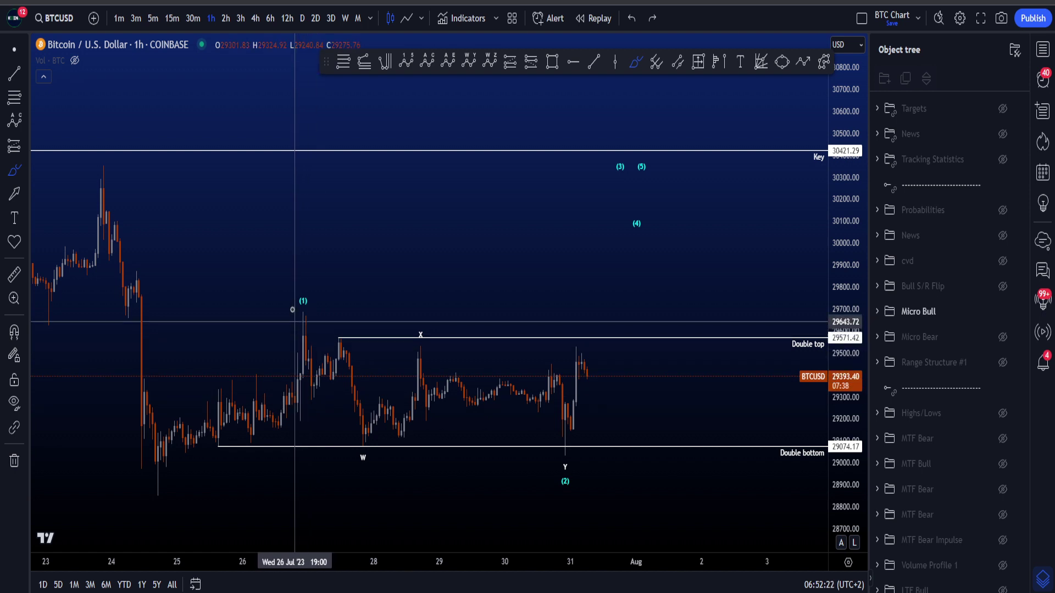
# Trace the W-X-Y correction from (1) to (2) with the Brush, mark the "Double bottom" label with an arc, and undo both
pyautogui.moveTo(292, 310)
pyautogui.mouseDown()
pyautogui.moveTo(349, 429)
pyautogui.moveTo(431, 365)
pyautogui.moveTo(567, 445)
pyautogui.mouseUp()
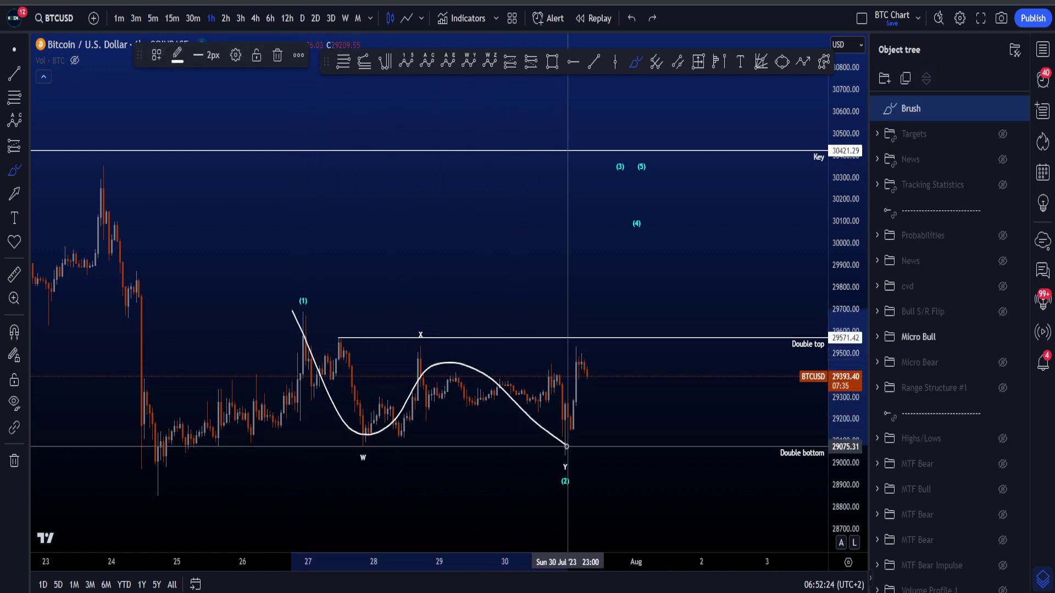
pyautogui.hotkey('ctrl', 'z')
pyautogui.moveTo(786, 441); pyautogui.dragTo(788, 479)
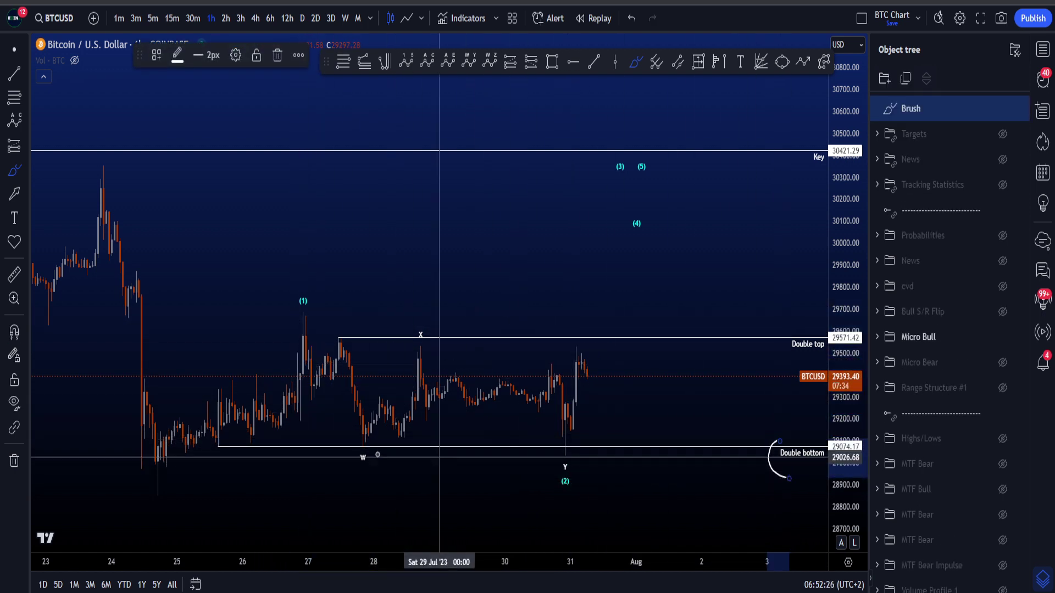
pyautogui.hotkey('ctrl', 'z')
# Sketch Brush strokes at the double bottom lows near W and an upward move from the (2) low, and undo them
pyautogui.moveTo(386, 440)
pyautogui.mouseDown()
pyautogui.moveTo(324, 429)
pyautogui.moveTo(326, 472)
pyautogui.mouseUp()
pyautogui.moveTo(227, 465); pyautogui.dragTo(400, 437)
pyautogui.hotkey('ctrl', 'z')
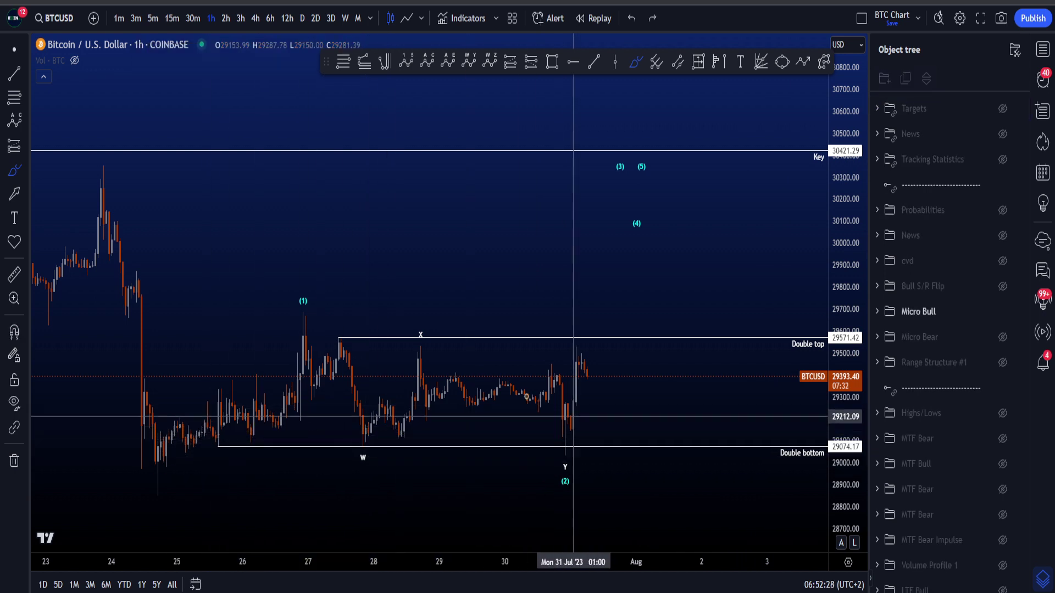
pyautogui.moveTo(518, 428)
pyautogui.mouseDown()
pyautogui.moveTo(576, 437)
pyautogui.moveTo(644, 265)
pyautogui.mouseUp()
pyautogui.hotkey('ctrl', 'z')
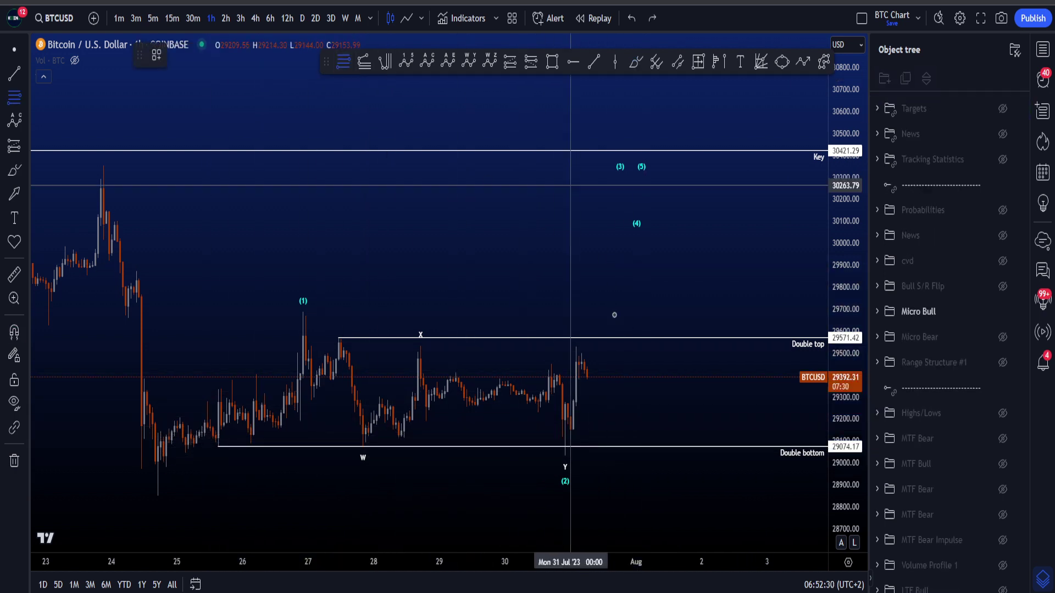
# Draw a Fib Retracement from the 28850.00 low to the (1) high, apply the 0.618–0.886 template, and shift it to start near the (2) low
pyautogui.click(157, 498)
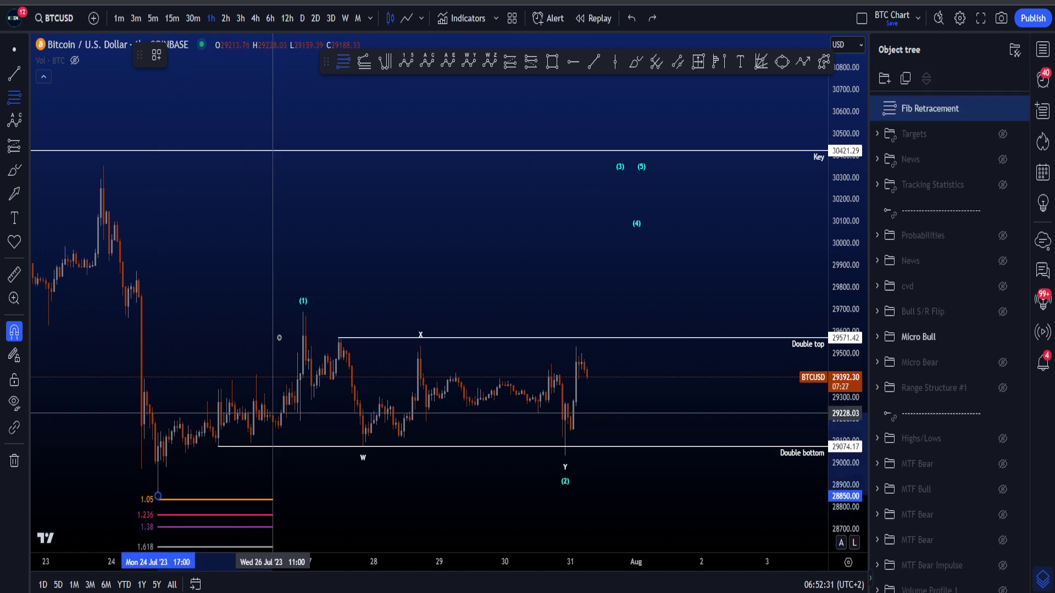
pyautogui.keyDown('ctrl'); pyautogui.click(303, 260); pyautogui.keyUp('ctrl')
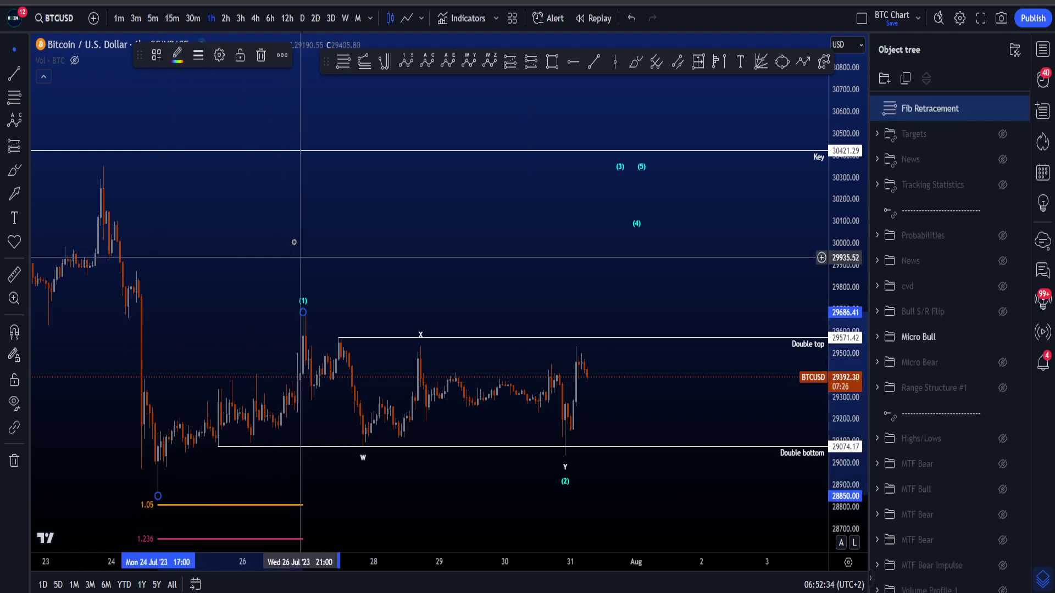
pyautogui.click(156, 60)
pyautogui.click(167, 144)
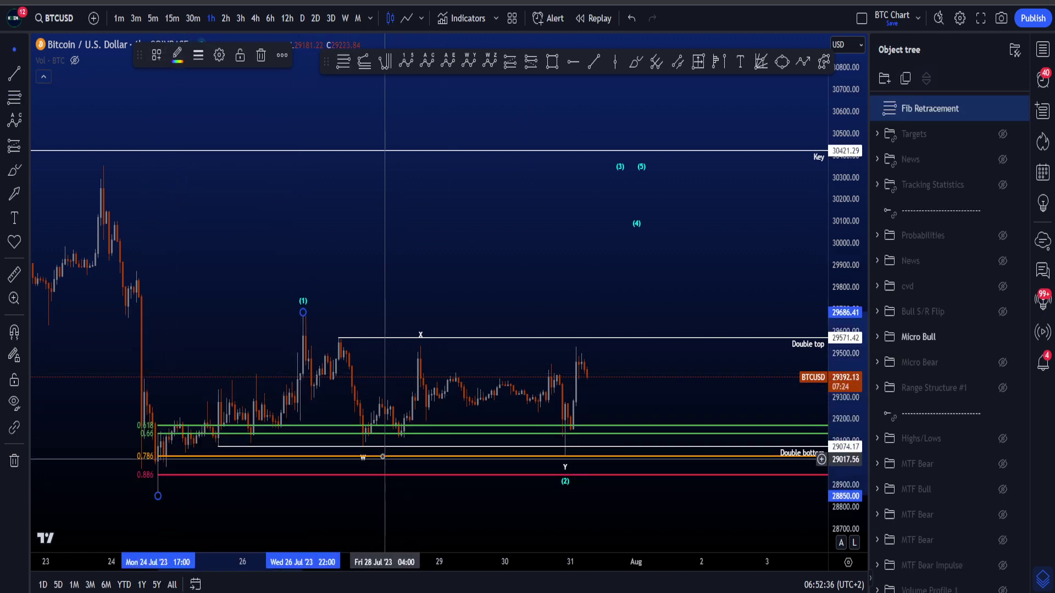
pyautogui.moveTo(381, 465); pyautogui.dragTo(772, 489)
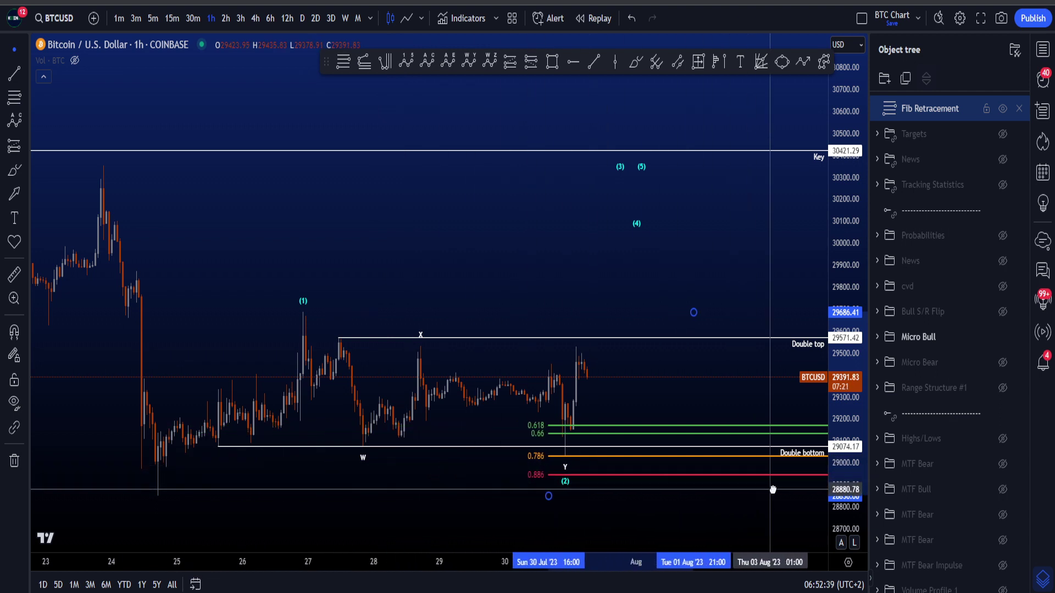
# Mark the (2) low around the 0.786 level with the Brush, undo the mark, and delete the Fib Retracement
pyautogui.click(635, 61)
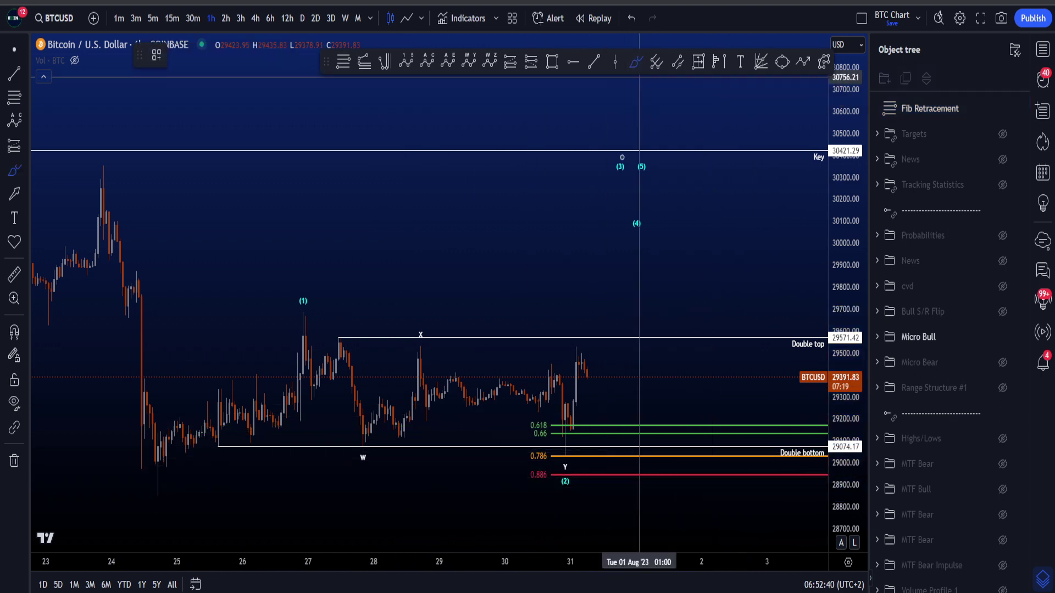
pyautogui.moveTo(558, 446)
pyautogui.mouseDown()
pyautogui.moveTo(523, 461)
pyautogui.moveTo(595, 461)
pyautogui.moveTo(546, 477)
pyautogui.moveTo(566, 467)
pyautogui.mouseUp()
pyautogui.hotkey('ctrl', 'z')
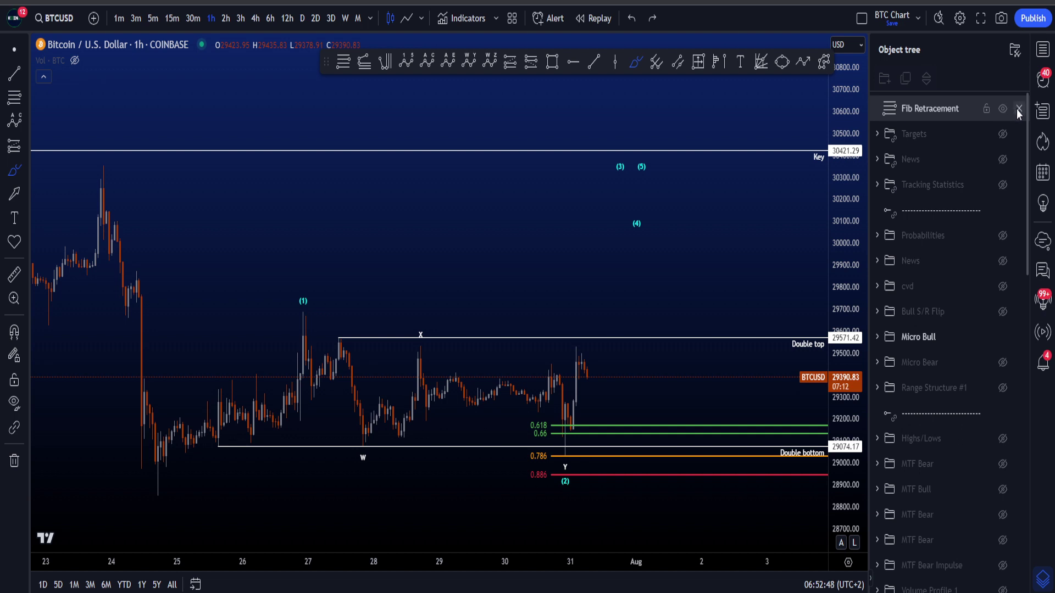
pyautogui.click(1018, 111)
# Sketch temporary upward Brush paths from the (2) low towards the (4) label, and undo them
pyautogui.moveTo(557, 442)
pyautogui.mouseDown()
pyautogui.moveTo(576, 431)
pyautogui.moveTo(627, 298)
pyautogui.moveTo(635, 181)
pyautogui.mouseUp()
pyautogui.hotkey('ctrl', 'z')
pyautogui.moveTo(849, 255); pyautogui.dragTo(842, 336)
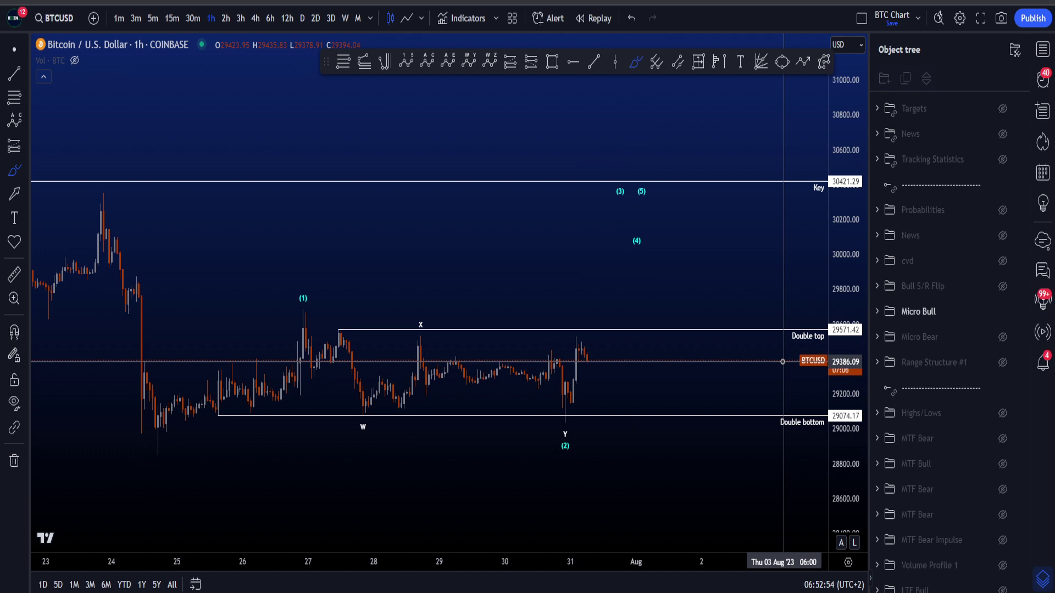
pyautogui.moveTo(834, 438); pyautogui.dragTo(838, 398)
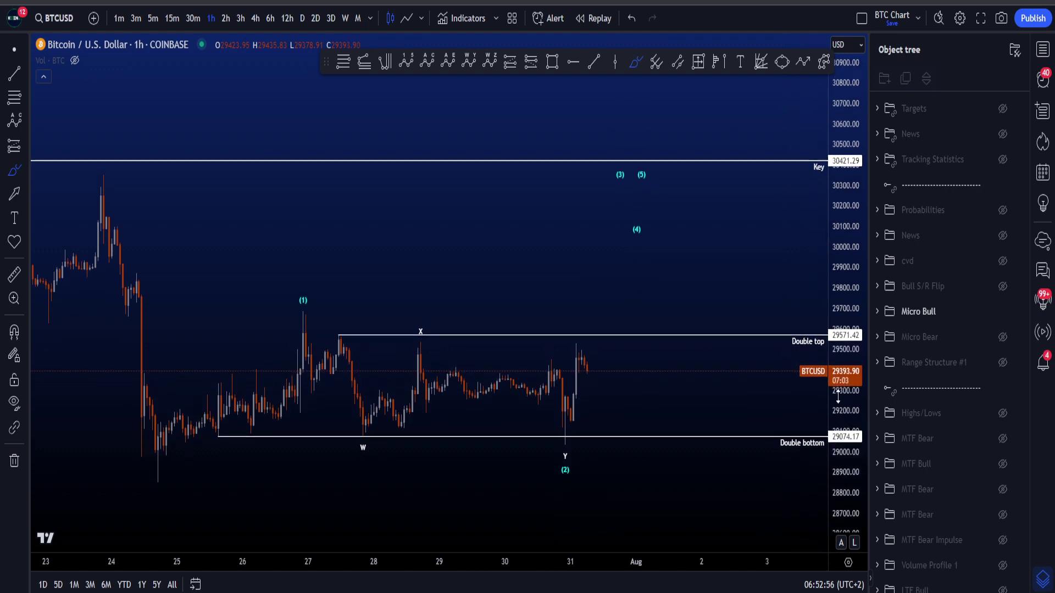
pyautogui.moveTo(566, 418); pyautogui.dragTo(659, 236)
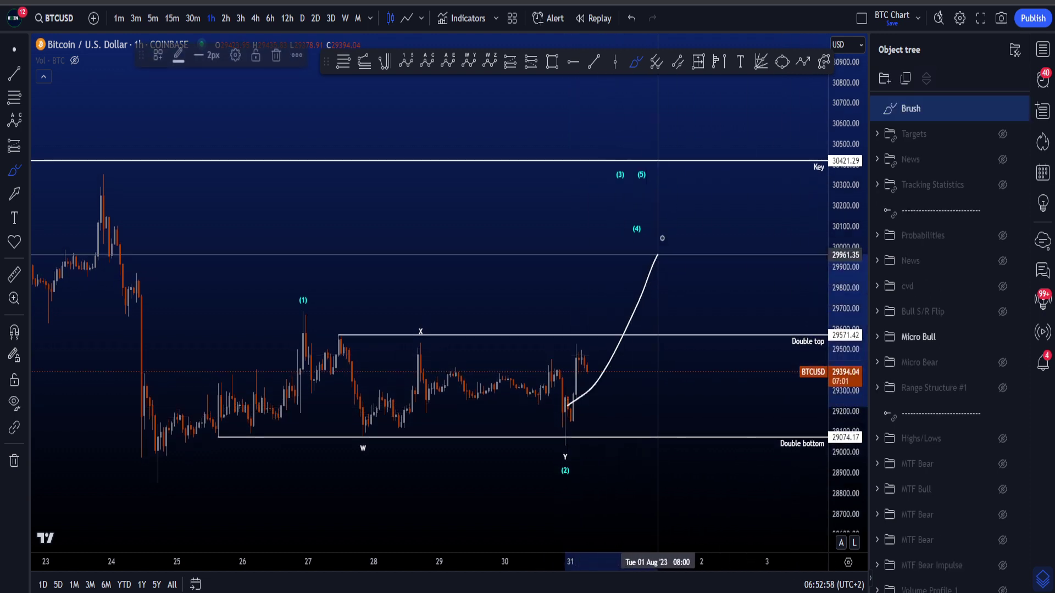
pyautogui.hotkey('ctrl', 'z')
# Sketch a drop below the double bottom and a rise from the (2) low to the Key level with the Brush, and undo both
pyautogui.moveTo(572, 433)
pyautogui.mouseDown()
pyautogui.moveTo(555, 436)
pyautogui.moveTo(572, 432)
pyautogui.moveTo(645, 520)
pyautogui.mouseUp()
pyautogui.hotkey('ctrl', 'z')
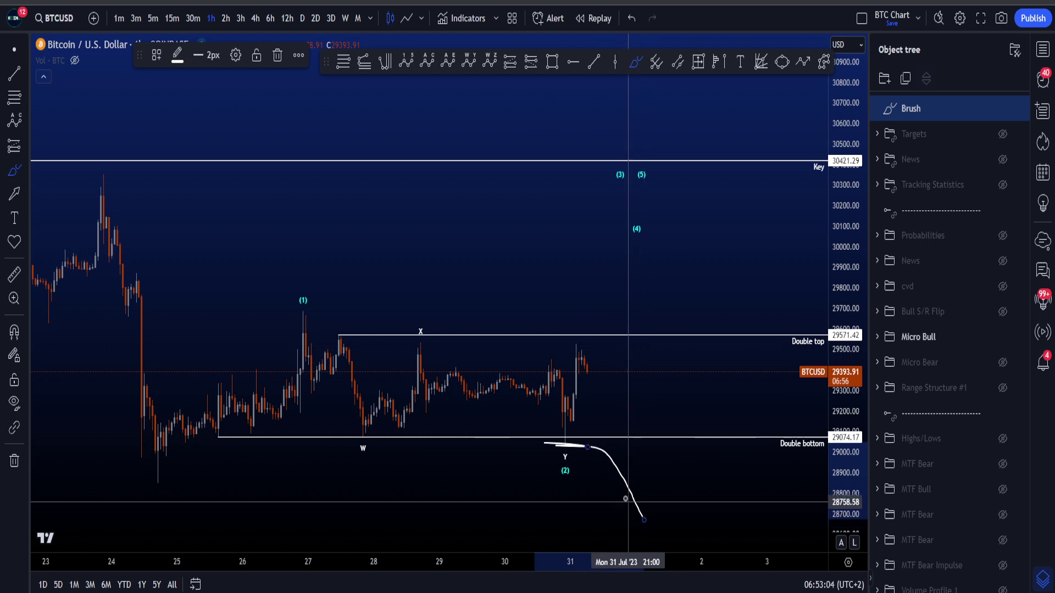
pyautogui.hotkey('ctrl', 'z')
pyautogui.moveTo(562, 430)
pyautogui.mouseDown()
pyautogui.moveTo(609, 364)
pyautogui.moveTo(671, 160)
pyautogui.mouseUp()
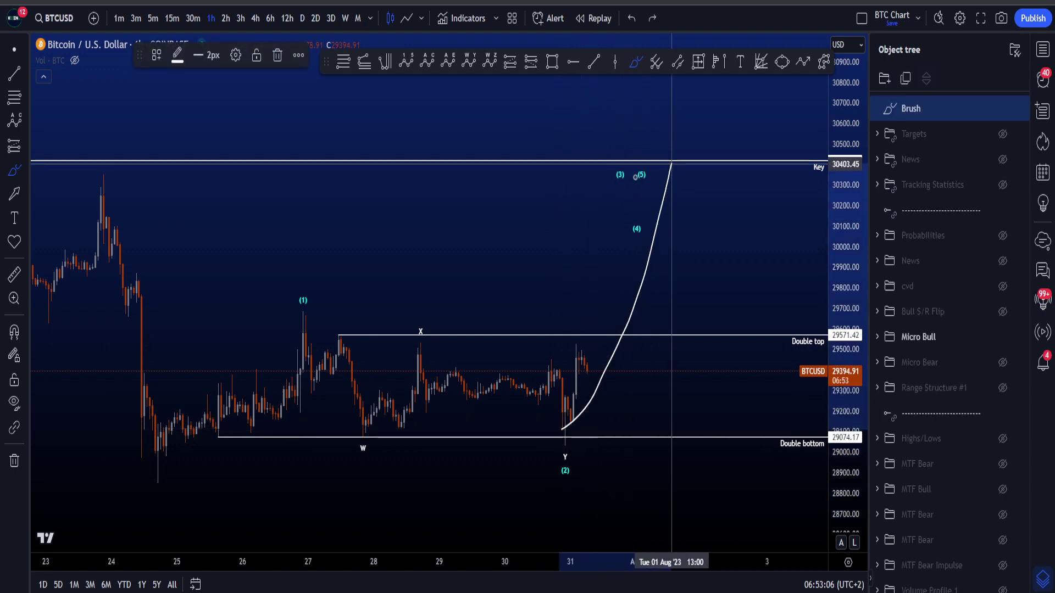
pyautogui.hotkey('ctrl', 'z')
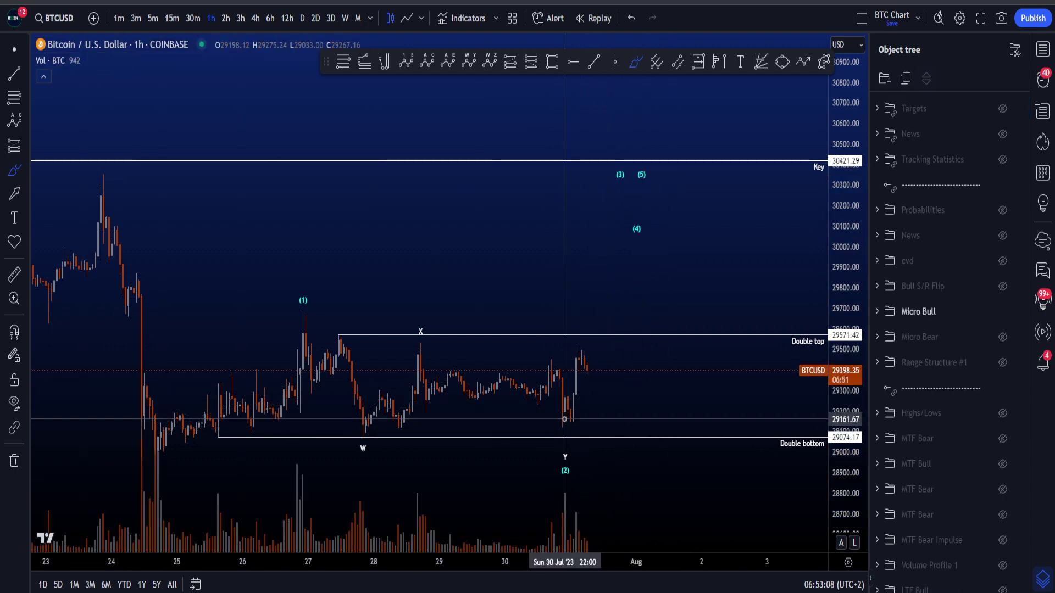
# Sketch a rise from the (2) low and a reversal at the Key level with the Brush, and undo the strokes
pyautogui.moveTo(567, 419); pyautogui.dragTo(647, 242)
pyautogui.moveTo(592, 293); pyautogui.dragTo(653, 162)
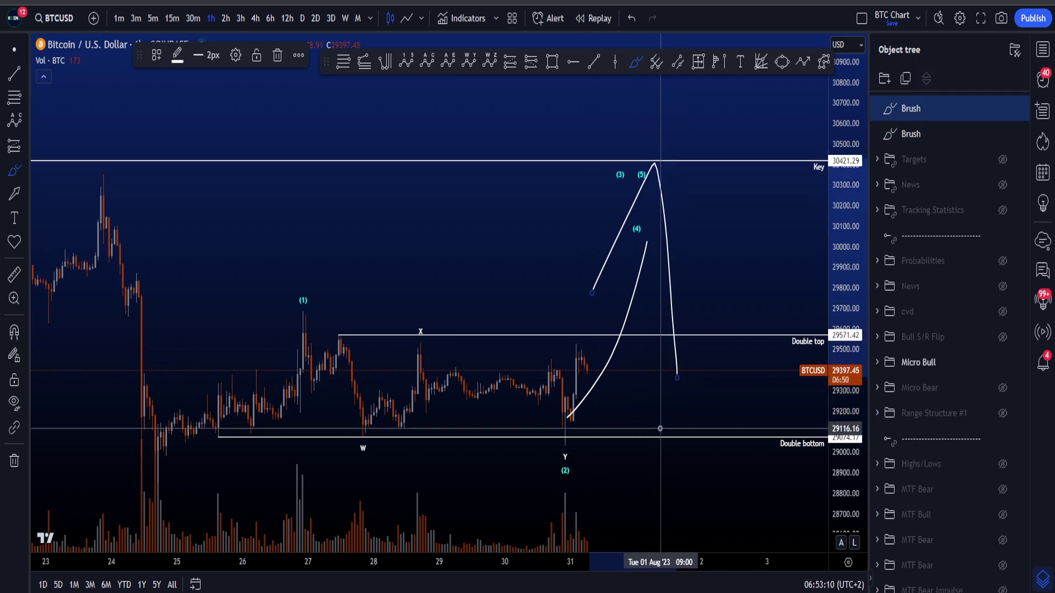
pyautogui.hotkey('ctrl', 'z')
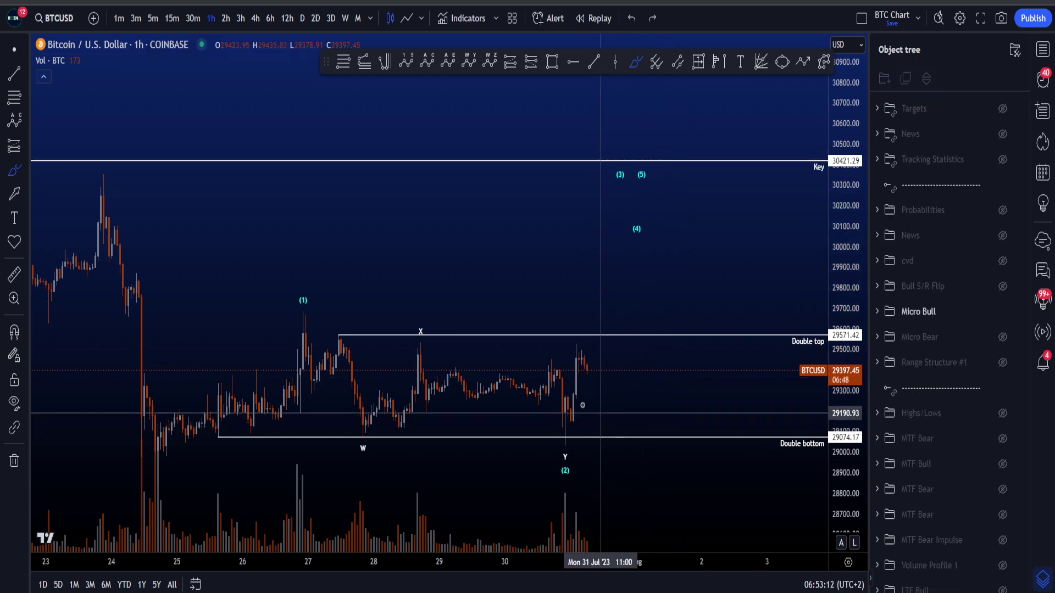
# Sketch a rise from the recent candles to above the Key level with the Brush, and undo it
pyautogui.moveTo(574, 372)
pyautogui.mouseDown()
pyautogui.moveTo(612, 358)
pyautogui.moveTo(700, 207)
pyautogui.moveTo(758, 134)
pyautogui.mouseUp()
pyautogui.hotkey('ctrl', 'z')
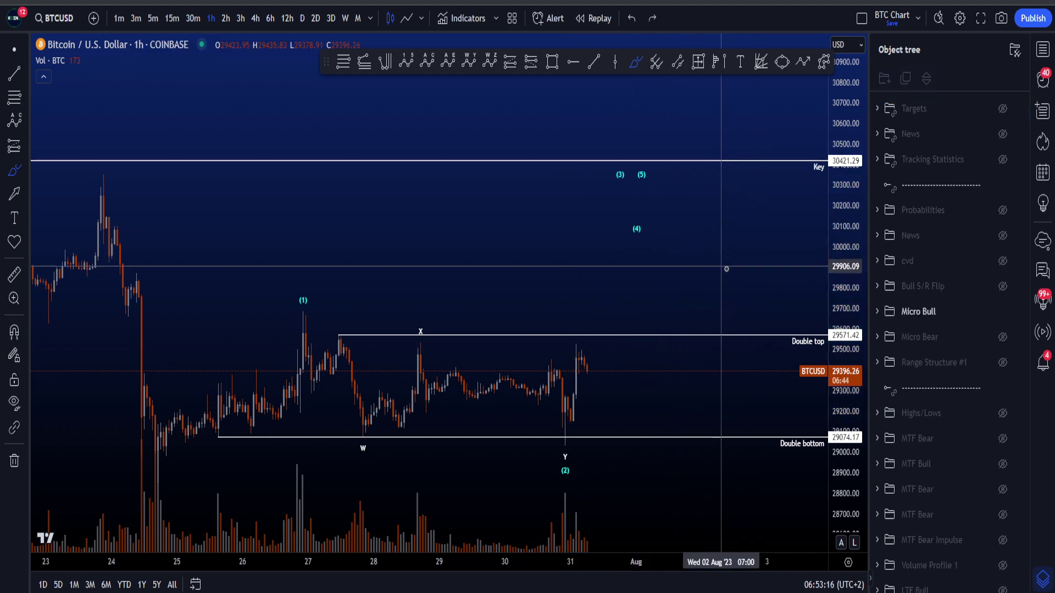
# Hide the Micro Bull group, show the Bull S/R Flip group, and set the chart to the 4-hour interval
pyautogui.click(1002, 312)
pyautogui.click(1002, 287)
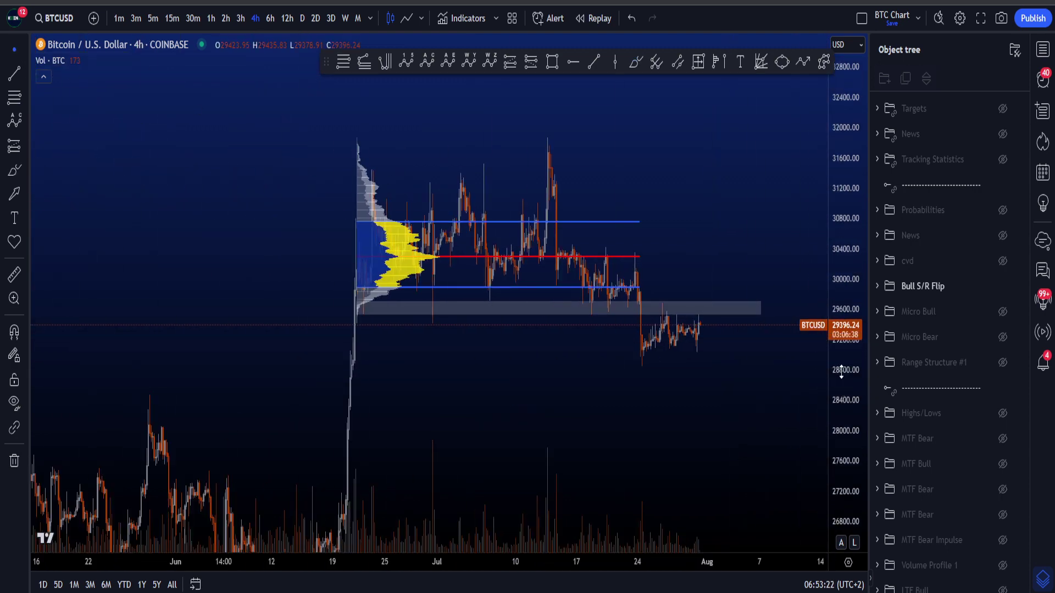
pyautogui.scroll(3, 736, 203)
pyautogui.moveTo(753, 229); pyautogui.dragTo(694, 250)
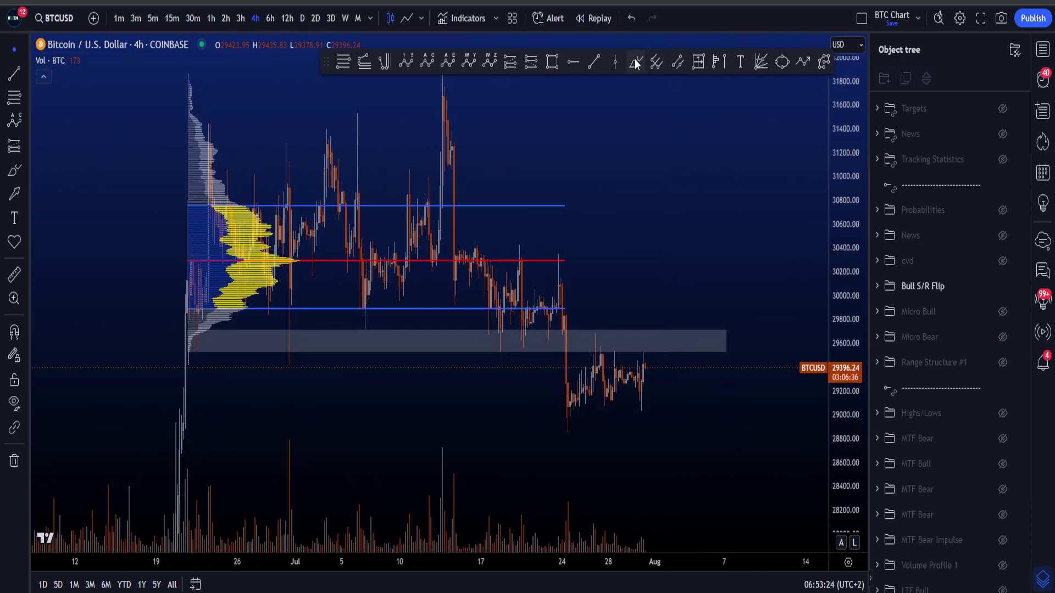
# Trace the grey S/R flip zone and circle its recent retests with the Brush, removing both strokes
pyautogui.moveTo(181, 339); pyautogui.dragTo(670, 331)
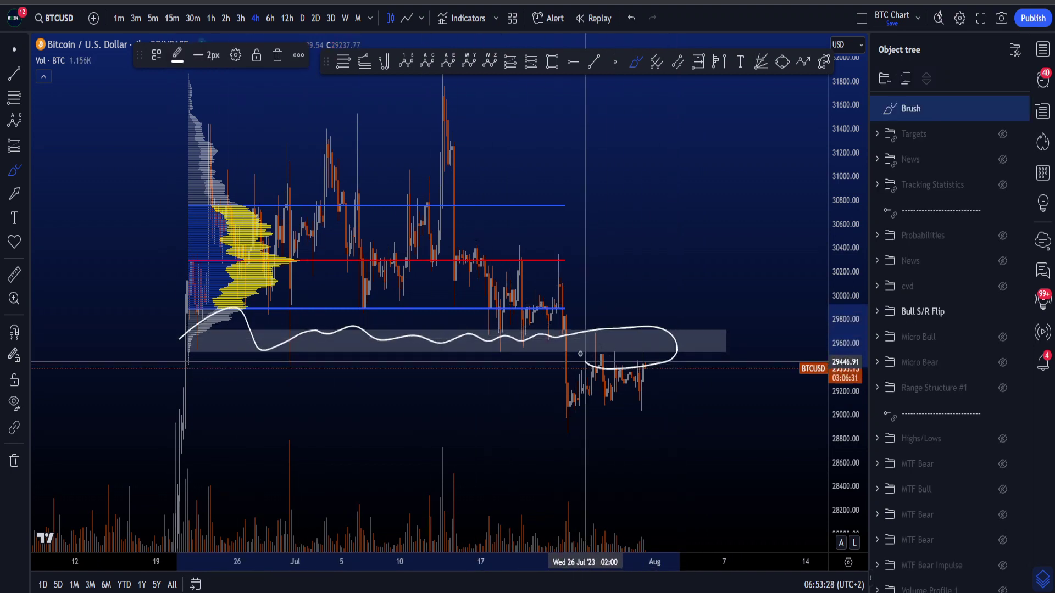
pyautogui.press('Delete')
pyautogui.scroll(3, 632, 335)
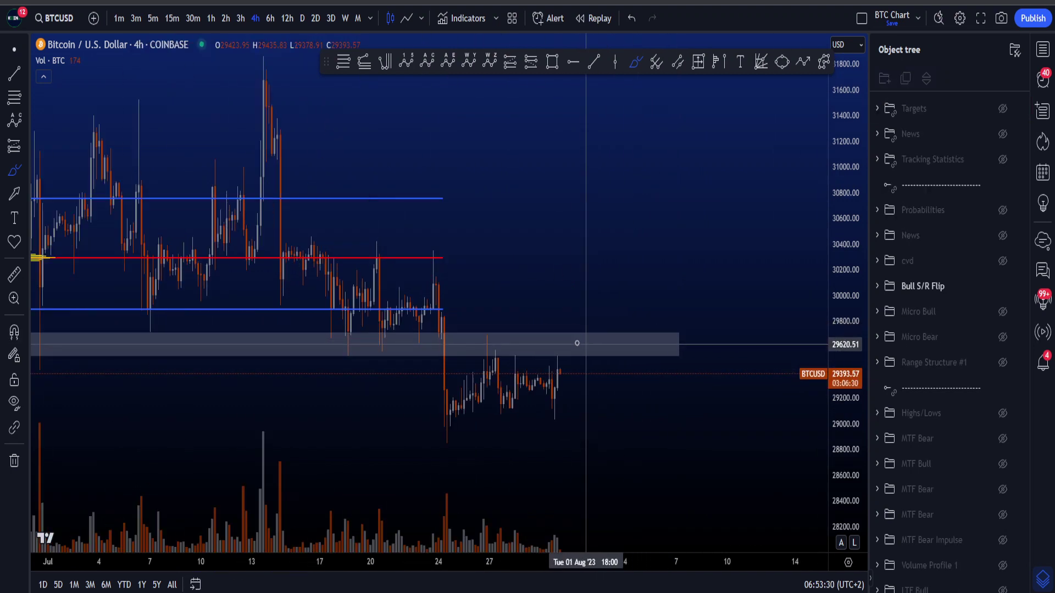
pyautogui.moveTo(596, 335)
pyautogui.mouseDown()
pyautogui.moveTo(516, 337)
pyautogui.moveTo(598, 343)
pyautogui.mouseUp()
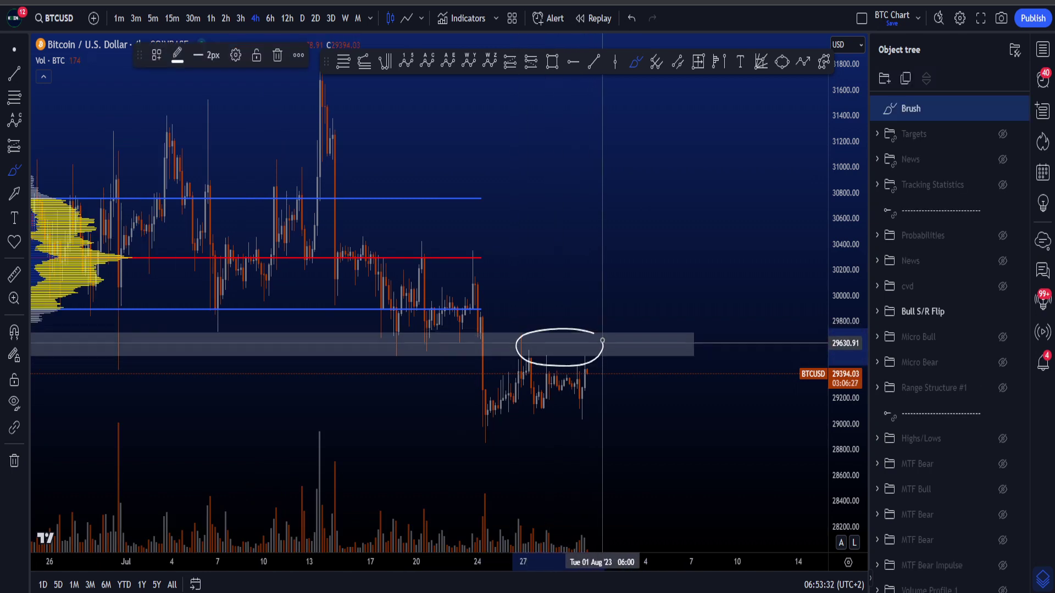
pyautogui.hotkey('ctrl', 'z')
# Mark the lower blue line and sketch a rise towards the upper one with the Brush, undo both, and show the Targets group
pyautogui.moveTo(481, 311)
pyautogui.mouseDown()
pyautogui.moveTo(497, 311)
pyautogui.moveTo(485, 310)
pyautogui.mouseUp()
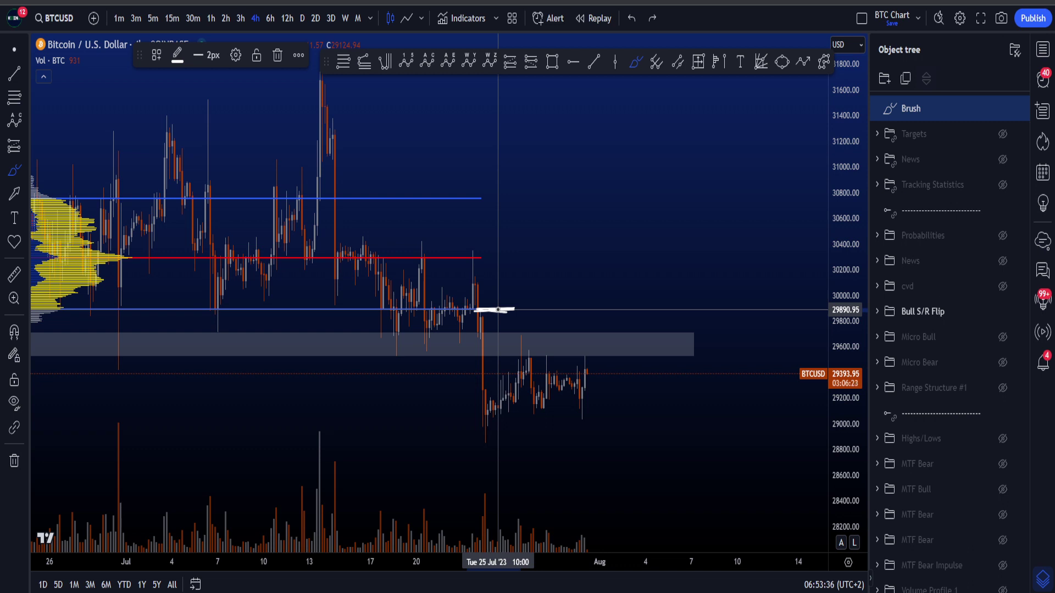
pyautogui.hotkey('ctrl', 'z')
pyautogui.moveTo(491, 307); pyautogui.dragTo(524, 201)
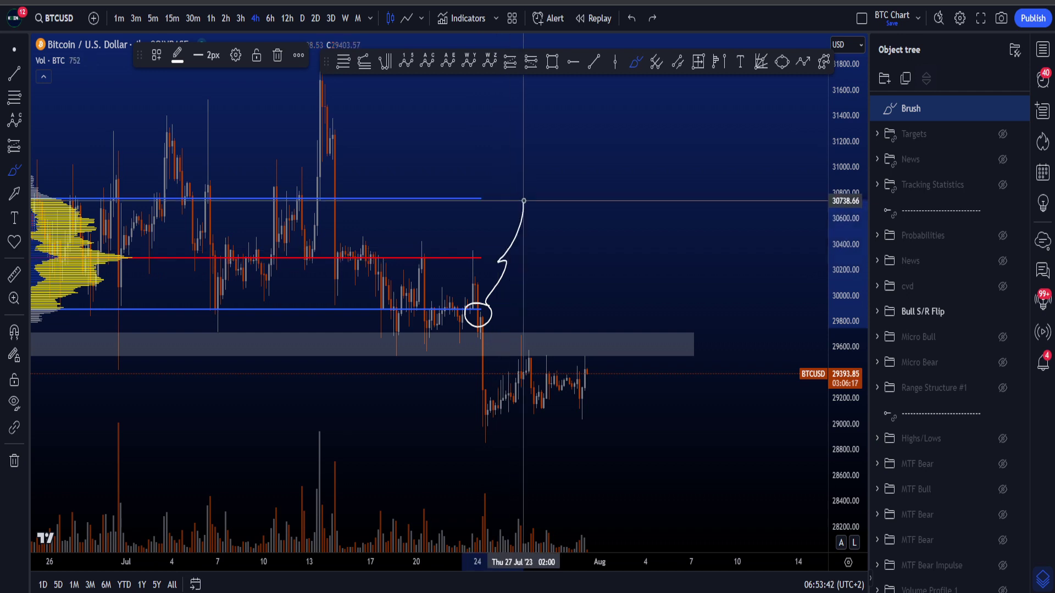
pyautogui.hotkey('ctrl', 'z')
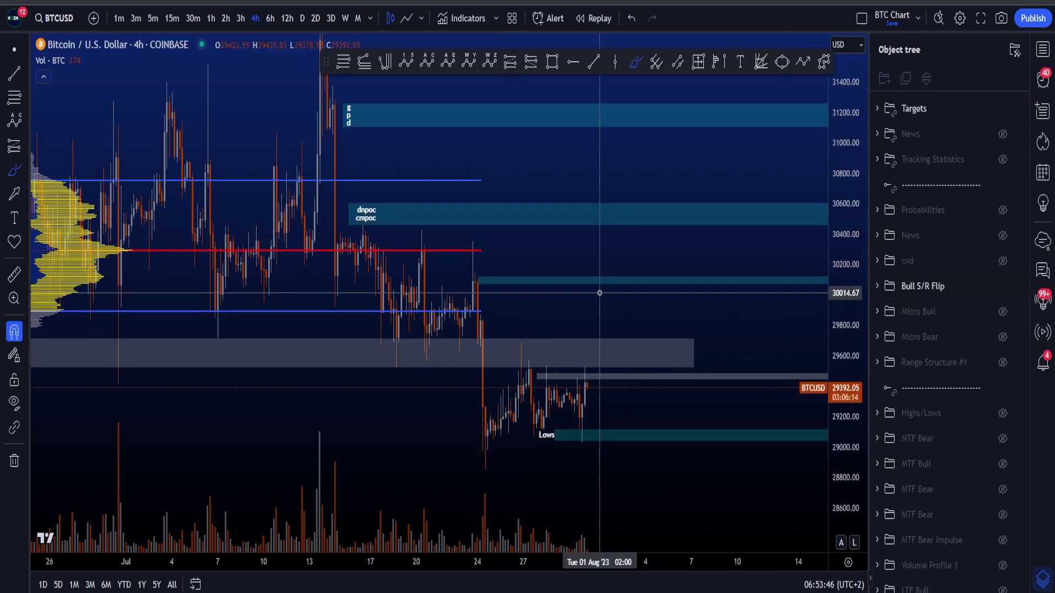
# Sketch Brush paths from the lower blue line to the red line and on to the upper blue line, and undo them
pyautogui.scroll(2, 555, 311)
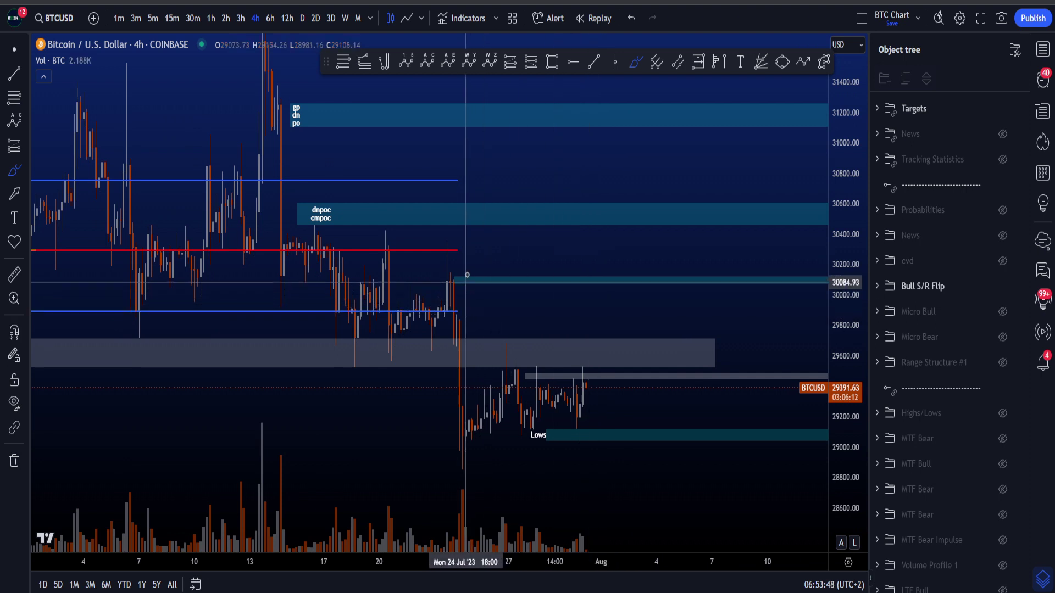
pyautogui.moveTo(484, 278)
pyautogui.mouseDown()
pyautogui.moveTo(456, 289)
pyautogui.moveTo(495, 268)
pyautogui.moveTo(470, 282)
pyautogui.mouseUp()
pyautogui.moveTo(451, 314); pyautogui.dragTo(484, 278)
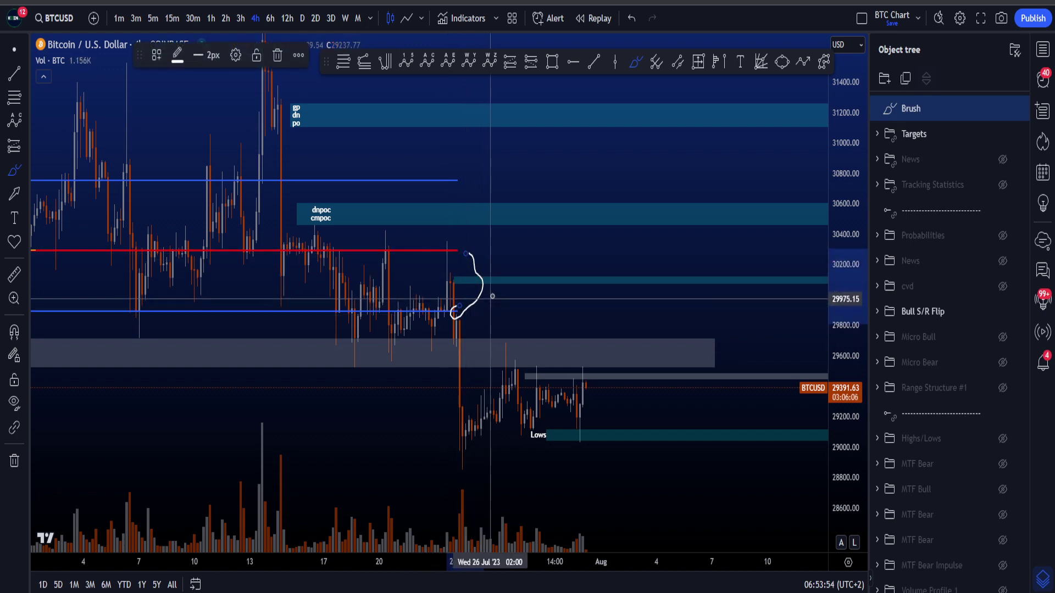
pyautogui.hotkey('ctrl', 'z')
pyautogui.moveTo(468, 237); pyautogui.dragTo(477, 182)
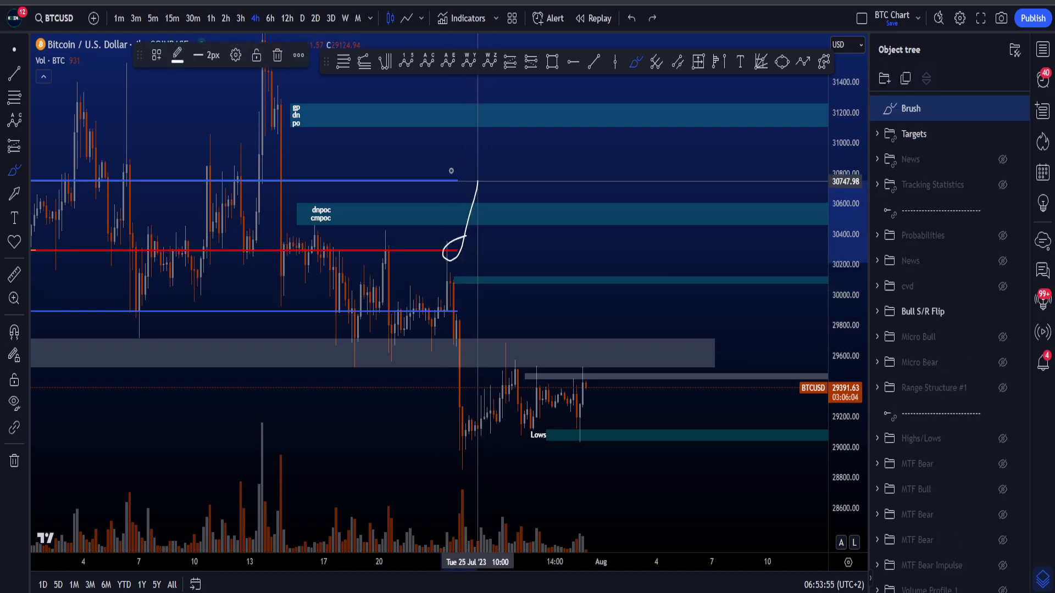
pyautogui.hotkey('ctrl', 'z')
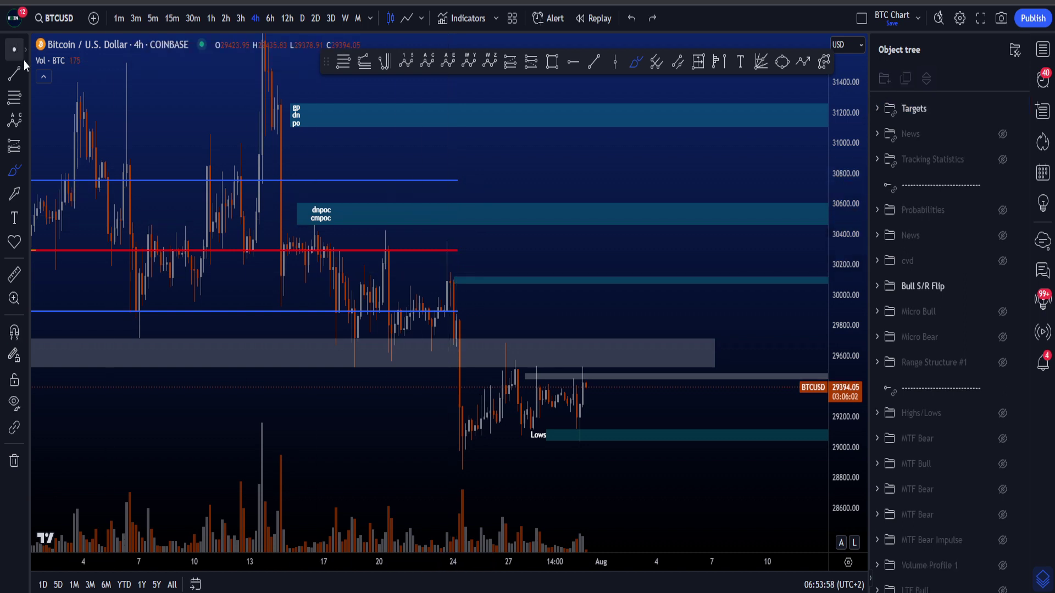
# Select the dnpoc/cmpoc target zone, circle the swing highs just beneath it with the Brush, and undo the circle
pyautogui.click(523, 227)
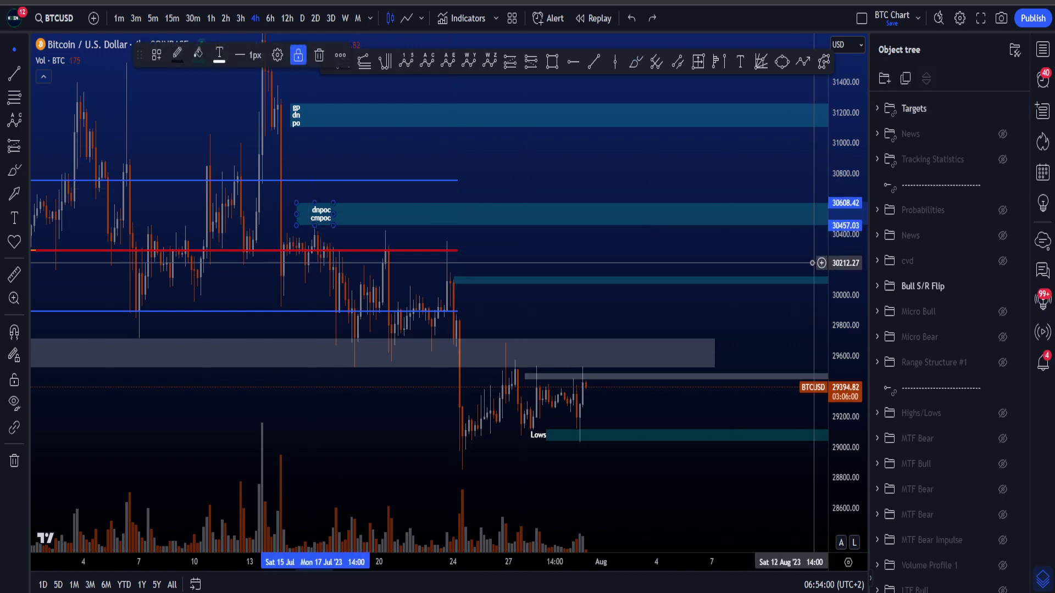
pyautogui.click(635, 63)
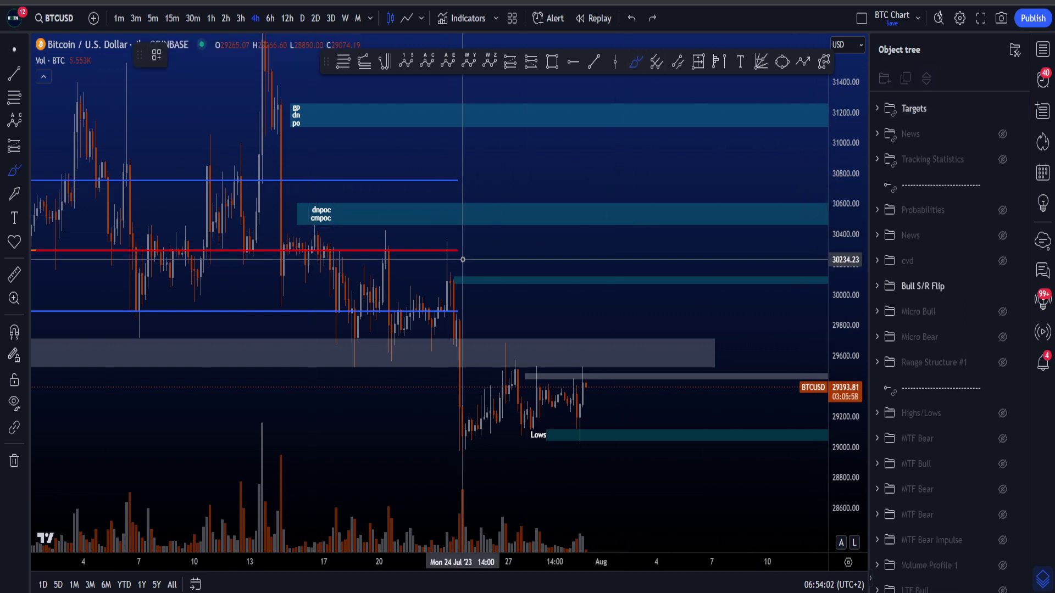
pyautogui.moveTo(466, 240); pyautogui.dragTo(373, 214)
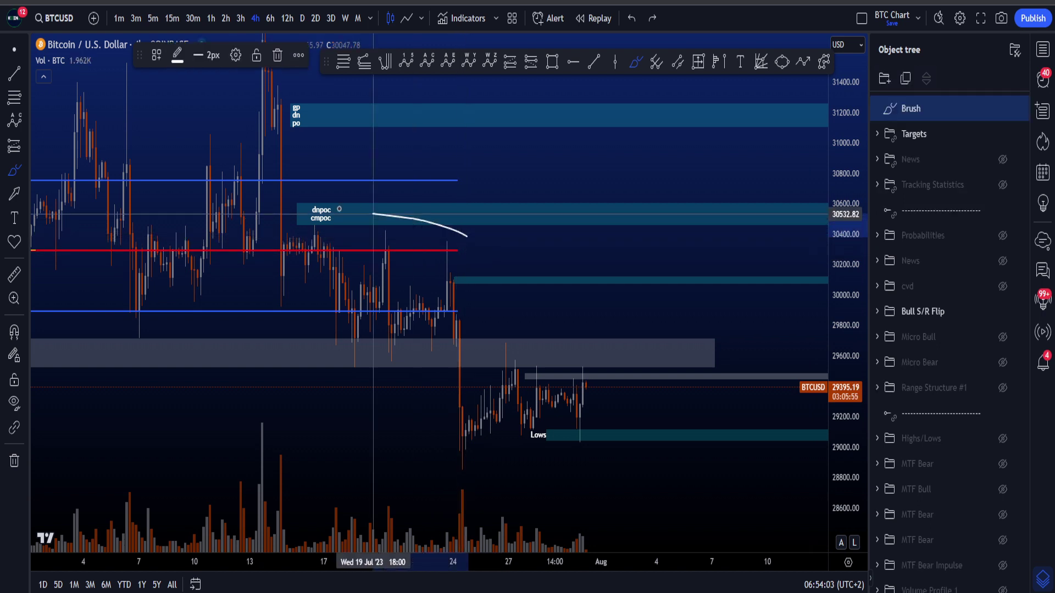
pyautogui.moveTo(327, 247)
pyautogui.mouseDown()
pyautogui.moveTo(477, 260)
pyautogui.moveTo(451, 229)
pyautogui.mouseUp()
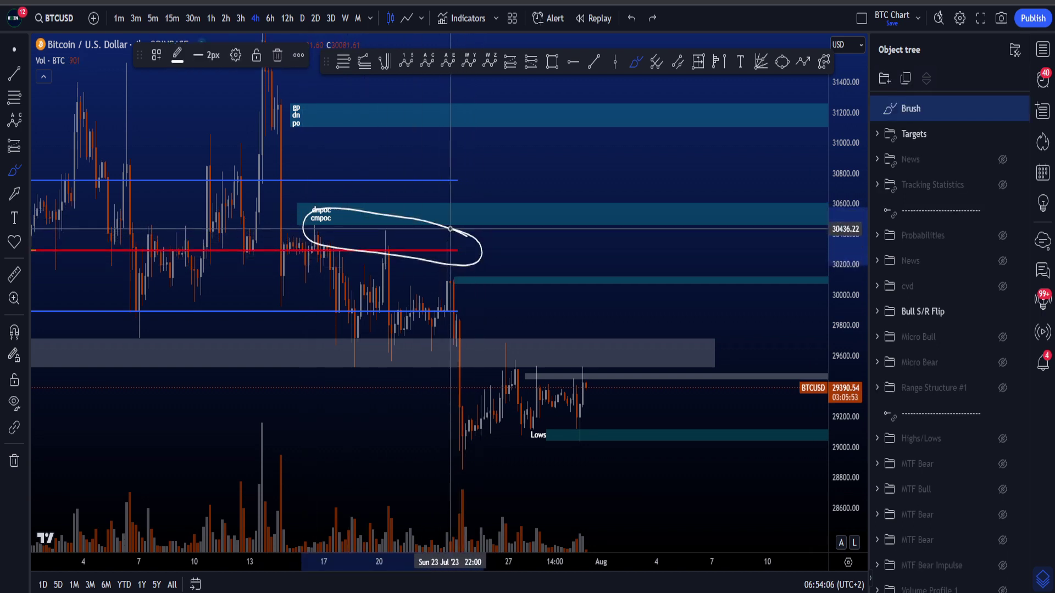
pyautogui.hotkey('ctrl', 'z')
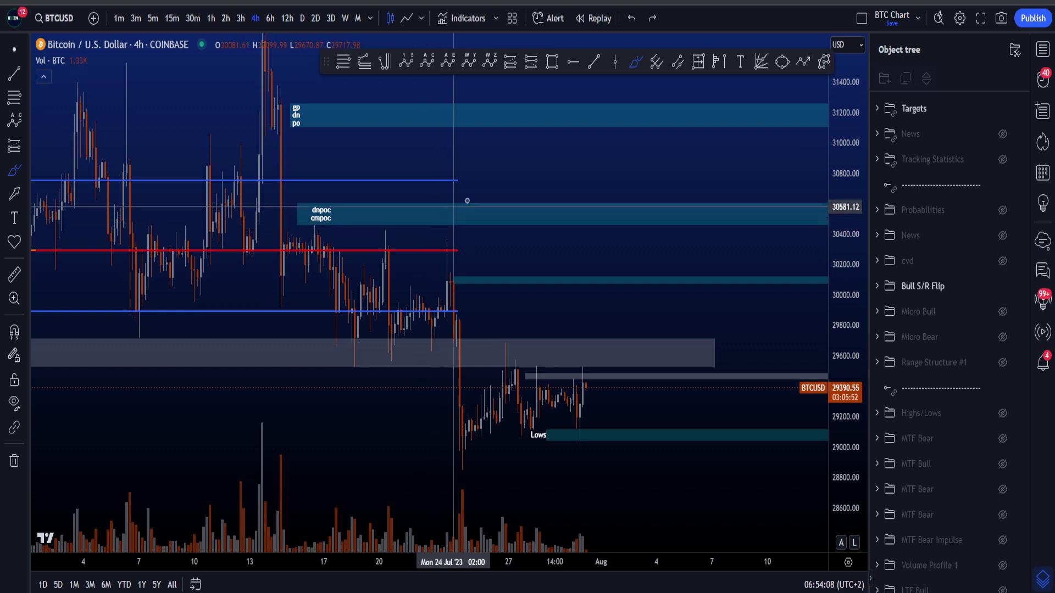
# Sketch a rise from the dnpoc/cmpoc zone to the highest target zone with the Brush, undo it, and select that upper zone
pyautogui.moveTo(474, 202)
pyautogui.mouseDown()
pyautogui.moveTo(484, 204)
pyautogui.moveTo(502, 123)
pyautogui.mouseUp()
pyautogui.hotkey('ctrl', 'z')
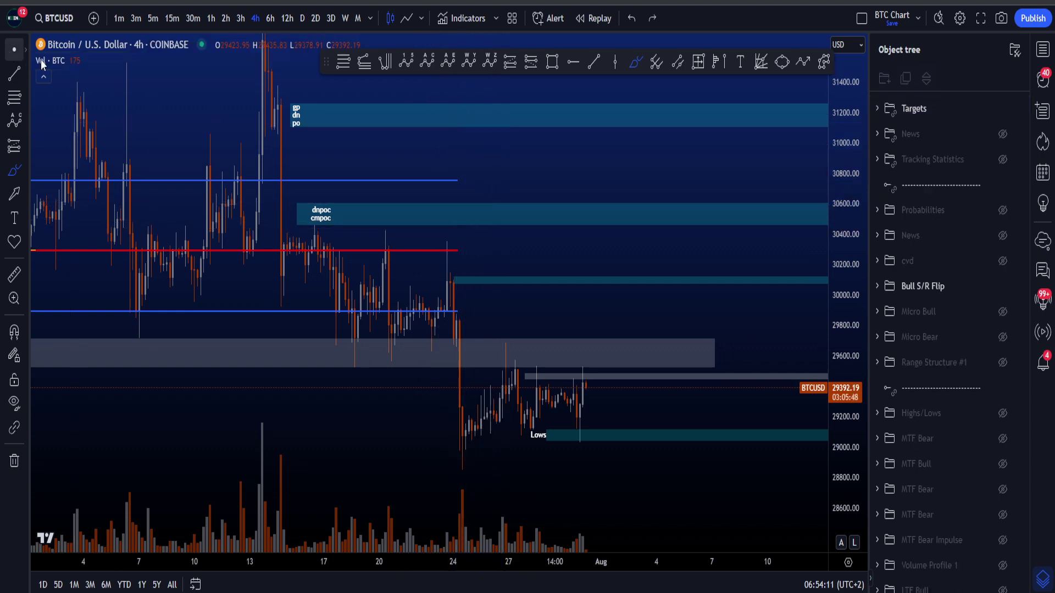
pyautogui.click(695, 125)
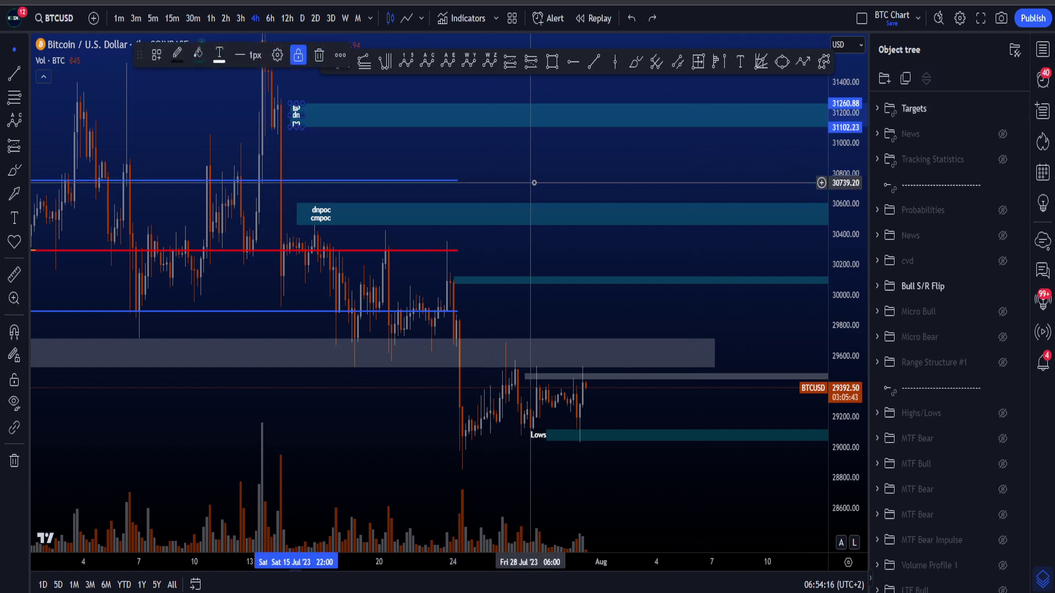
pyautogui.moveTo(532, 181); pyautogui.dragTo(572, 148)
# Hide the Bull S/R Flip group, show the cvd group, and switch the chart to the 15-minute interval
pyautogui.click(1003, 262)
pyautogui.click(1003, 262)
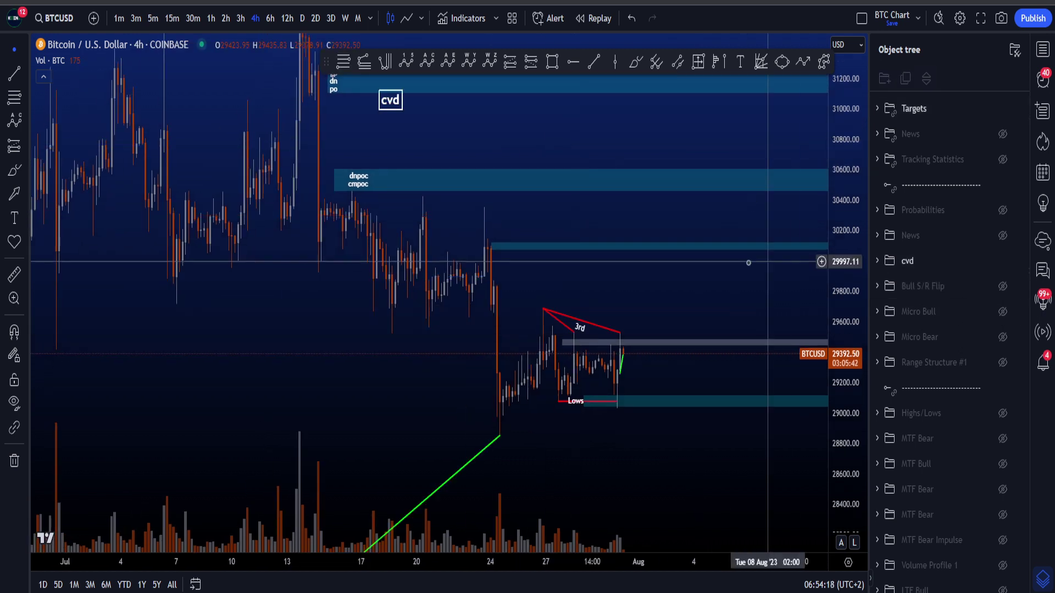
pyautogui.moveTo(714, 297); pyautogui.dragTo(700, 282)
pyautogui.click(211, 18)
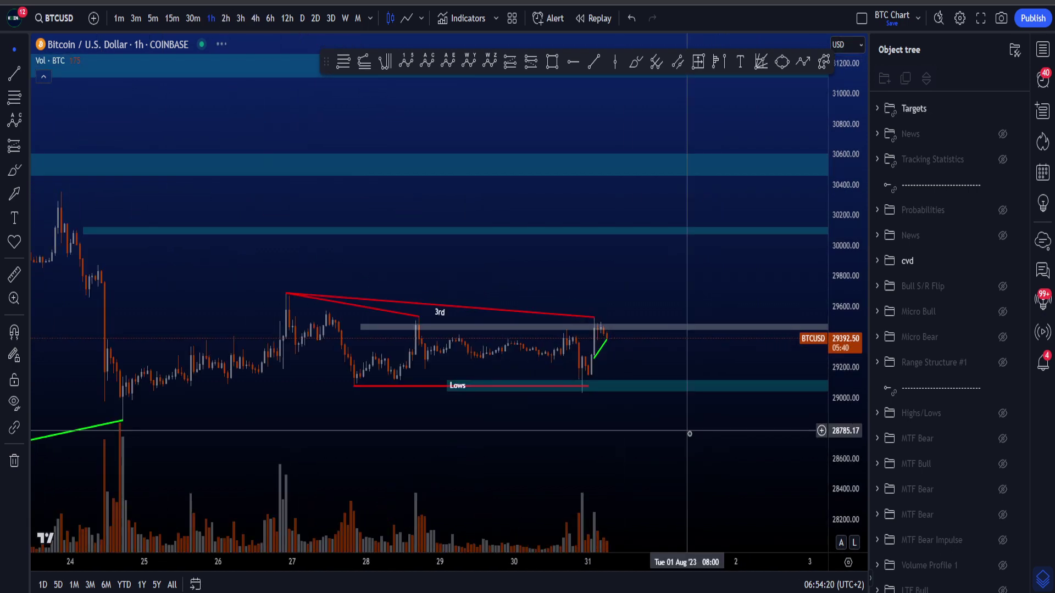
pyautogui.click(172, 18)
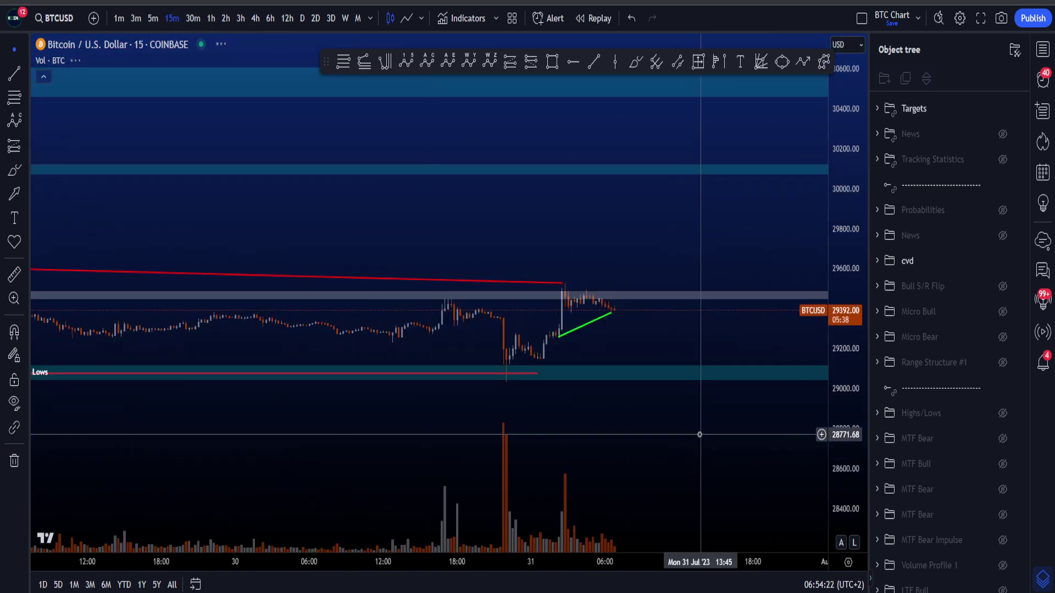
# Link the first two peaks on the red trendline and circle the low at the red horizontal line with the Brush, undoing each stroke
pyautogui.scroll(5, 703, 439)
pyautogui.scroll(-3, 709, 440)
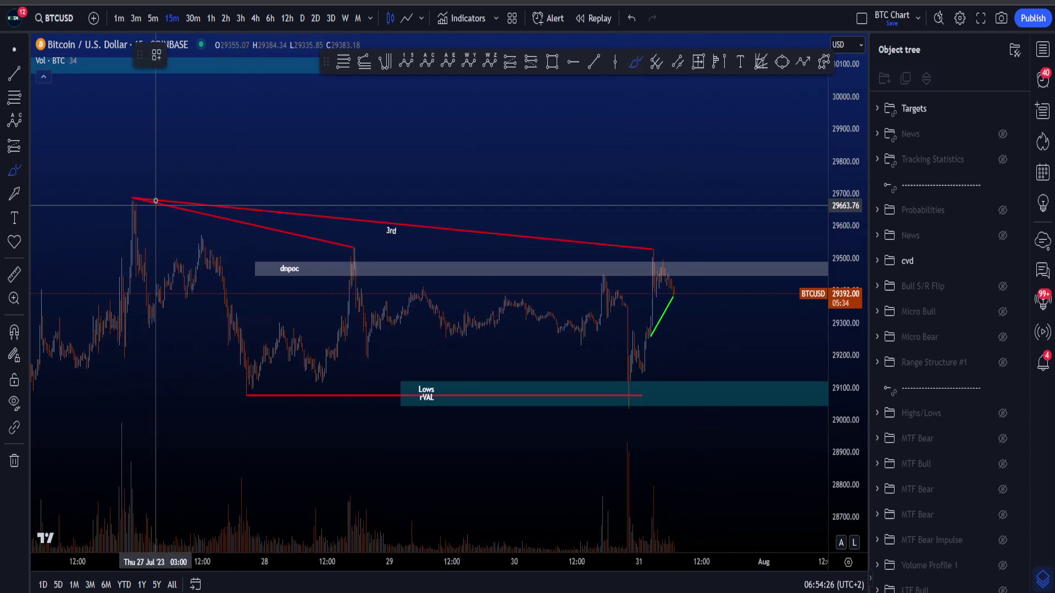
pyautogui.moveTo(145, 186)
pyautogui.mouseDown()
pyautogui.moveTo(153, 200)
pyautogui.moveTo(339, 267)
pyautogui.mouseUp()
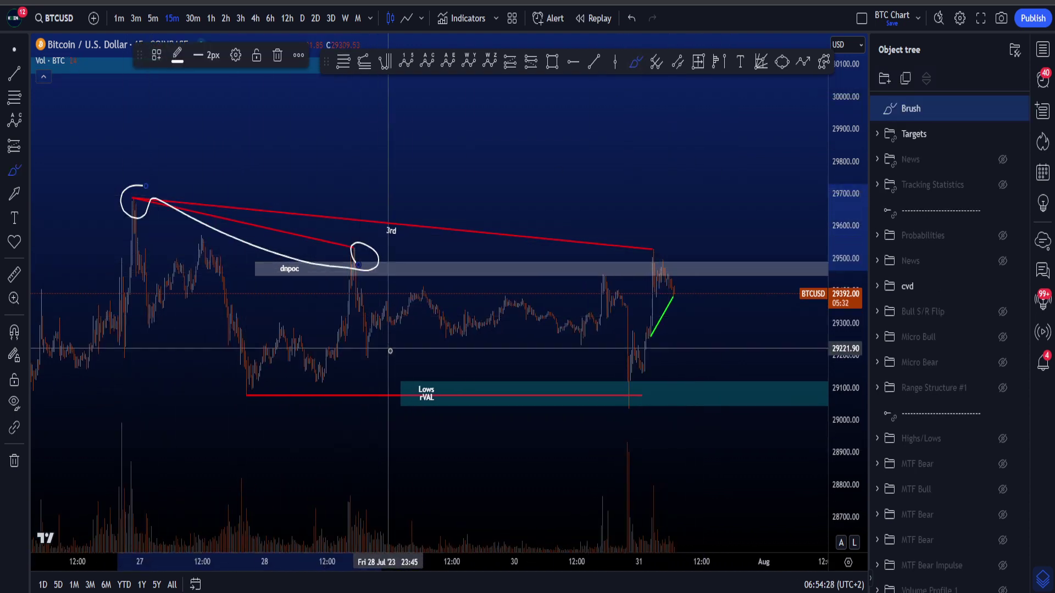
pyautogui.hotkey('ctrl', 'z')
pyautogui.moveTo(269, 379)
pyautogui.mouseDown()
pyautogui.moveTo(217, 384)
pyautogui.moveTo(283, 395)
pyautogui.mouseUp()
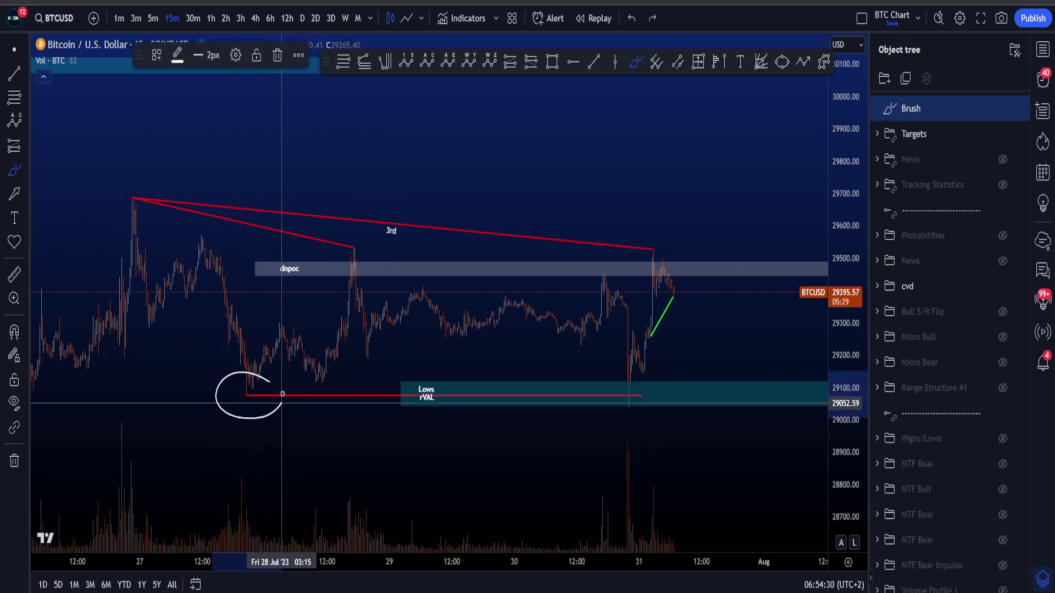
pyautogui.hotkey('ctrl', 'z')
pyautogui.moveTo(299, 228)
pyautogui.mouseDown()
pyautogui.moveTo(258, 207)
pyautogui.moveTo(205, 242)
pyautogui.mouseUp()
pyautogui.hotkey('ctrl', 'z')
# Switch to the 30-minute interval and sketch a link from the red trendlines' starting peak to the next lower high with the Brush
pyautogui.click(193, 20)
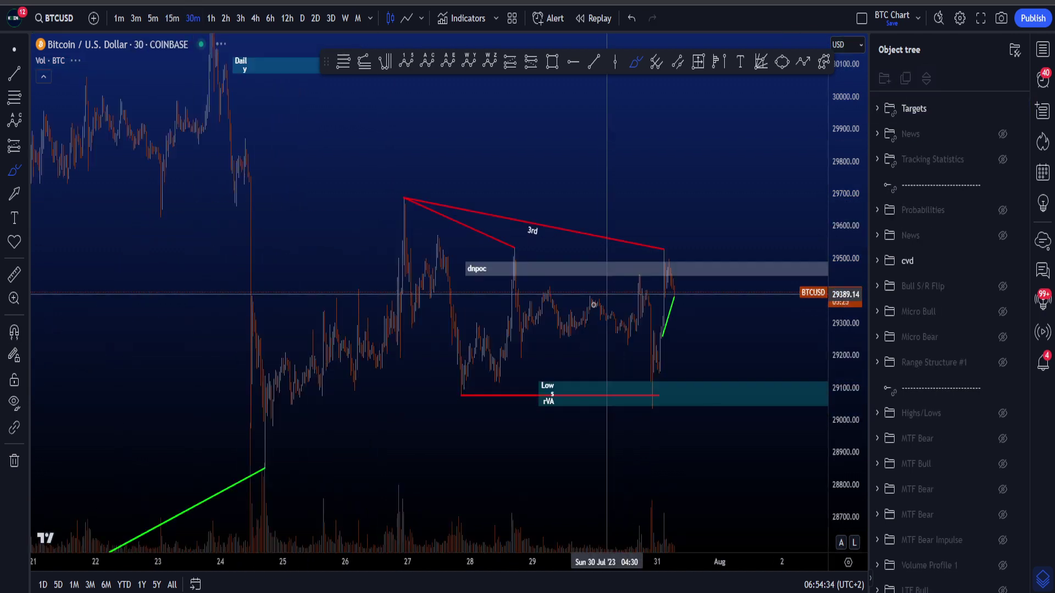
pyautogui.scroll(4, 633, 338)
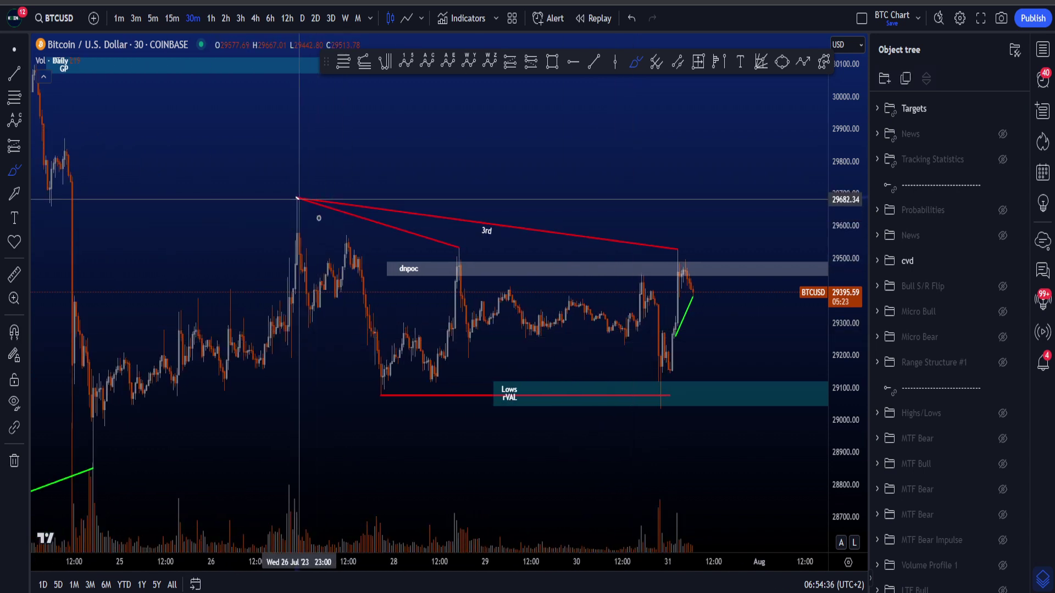
pyautogui.moveTo(297, 197)
pyautogui.mouseDown()
pyautogui.moveTo(351, 245)
pyautogui.moveTo(304, 199)
pyautogui.moveTo(301, 214)
pyautogui.moveTo(291, 187)
pyautogui.moveTo(288, 201)
pyautogui.moveTo(300, 192)
pyautogui.moveTo(351, 225)
pyautogui.moveTo(350, 245)
pyautogui.mouseUp()
pyautogui.hotkey('ctrl', 'z')
pyautogui.hotkey('ctrl', 'z')
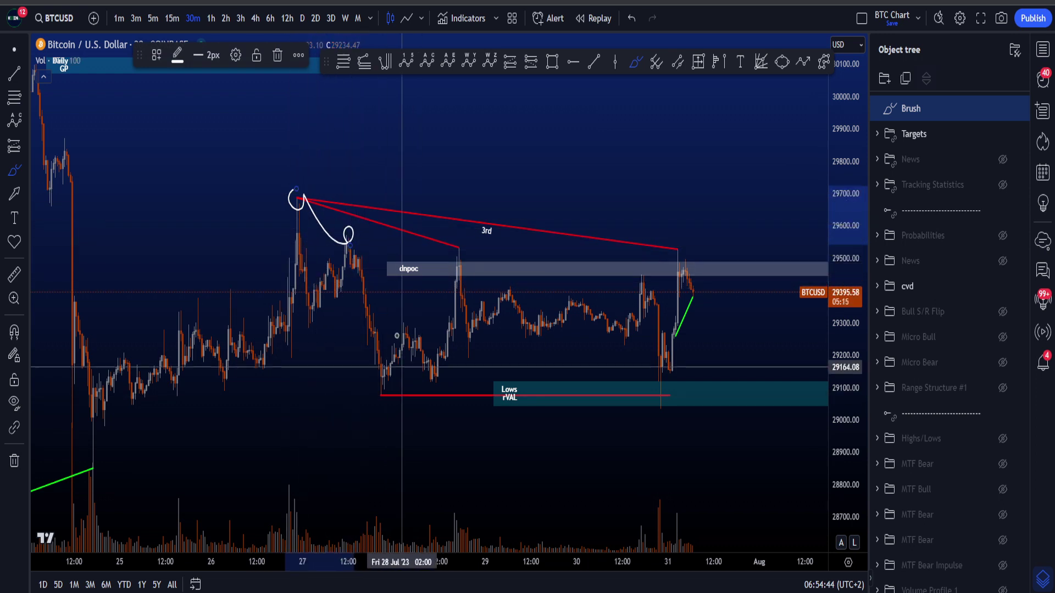
# Sketch a rise above the starting peak and a line across from the following pullback low with the Brush, and undo all strokes
pyautogui.moveTo(297, 184); pyautogui.dragTo(369, 146)
pyautogui.hotkey('ctrl', 'z')
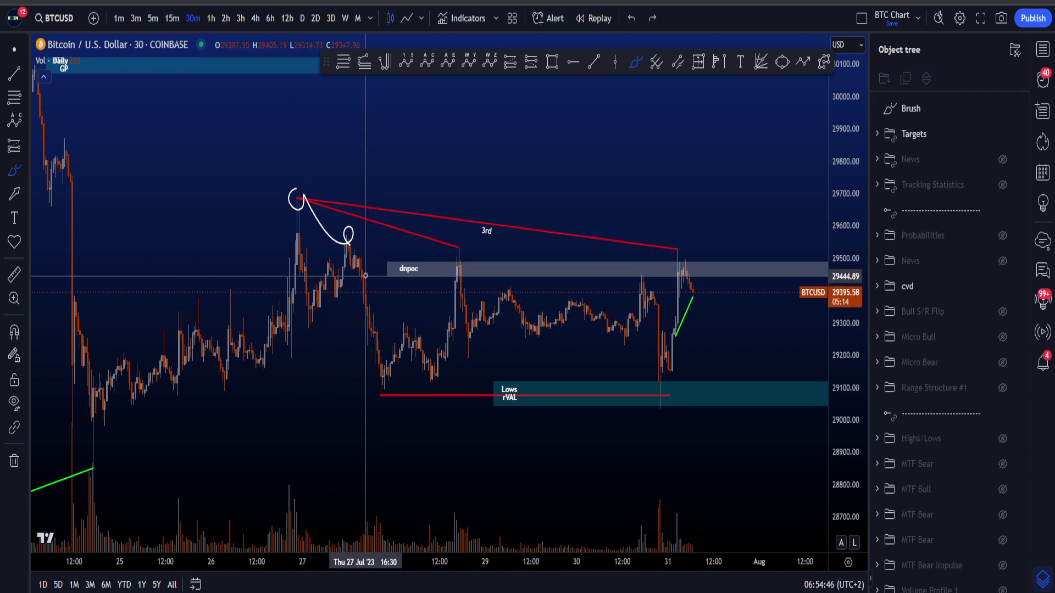
pyautogui.moveTo(313, 317)
pyautogui.mouseDown()
pyautogui.moveTo(295, 323)
pyautogui.moveTo(388, 322)
pyautogui.mouseUp()
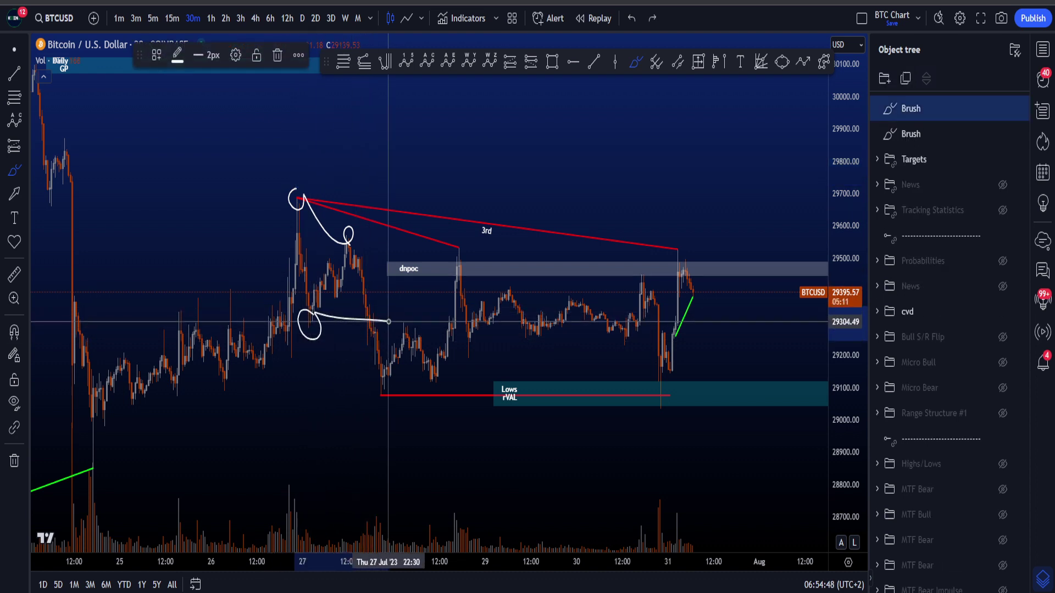
pyautogui.hotkey('ctrl', 'z')
pyautogui.hotkey('ctrl', 'z')
# Sketch a rise from the red horizontal line's low to the dnpoc zone, circle the starting peak with the Brush, and undo the strokes
pyautogui.moveTo(381, 389)
pyautogui.mouseDown()
pyautogui.moveTo(422, 388)
pyautogui.moveTo(460, 268)
pyautogui.mouseUp()
pyautogui.hotkey('ctrl', 'z')
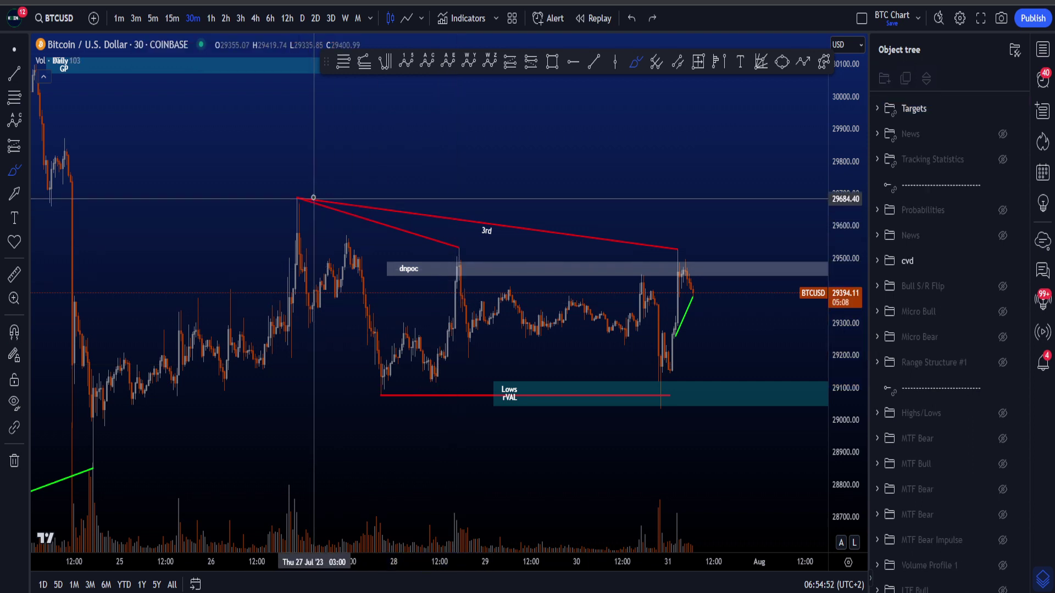
pyautogui.moveTo(301, 191)
pyautogui.mouseDown()
pyautogui.moveTo(283, 206)
pyautogui.moveTo(308, 218)
pyautogui.moveTo(307, 189)
pyautogui.mouseUp()
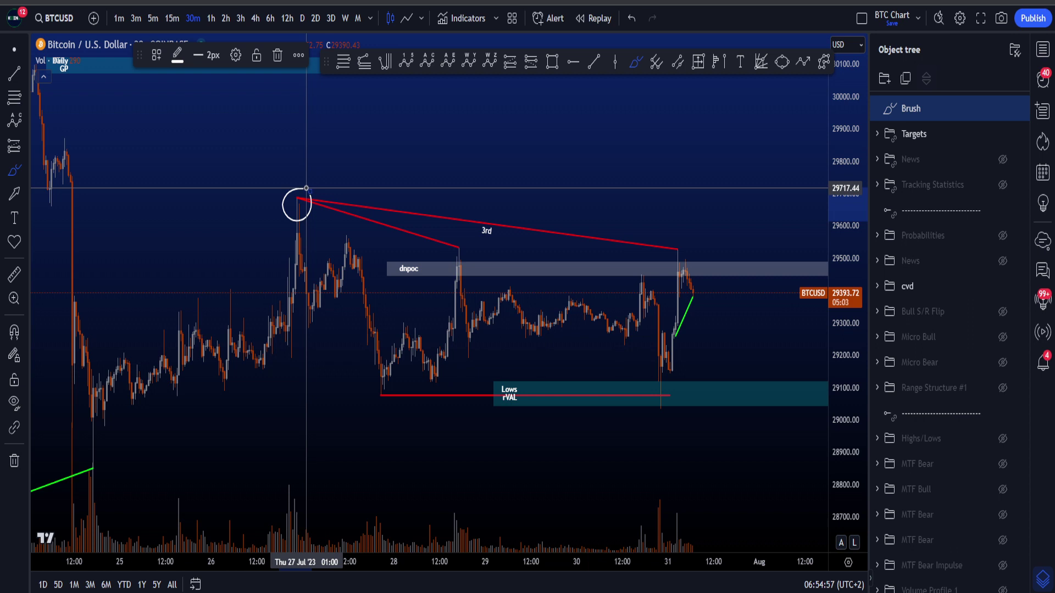
pyautogui.hotkey('ctrl', 'z')
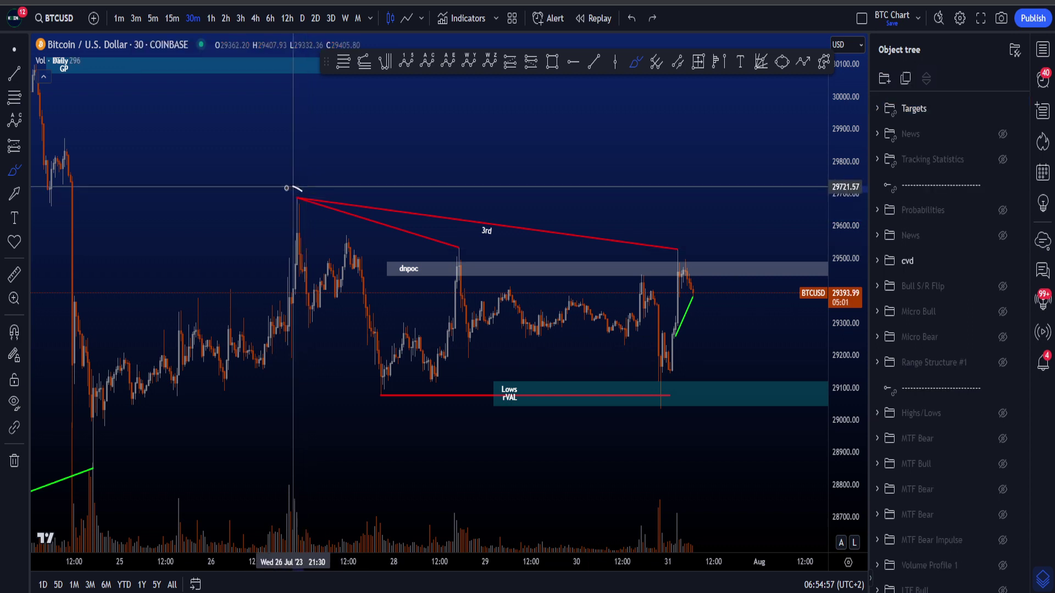
pyautogui.moveTo(297, 189); pyautogui.dragTo(306, 208)
pyautogui.hotkey('ctrl', 'z')
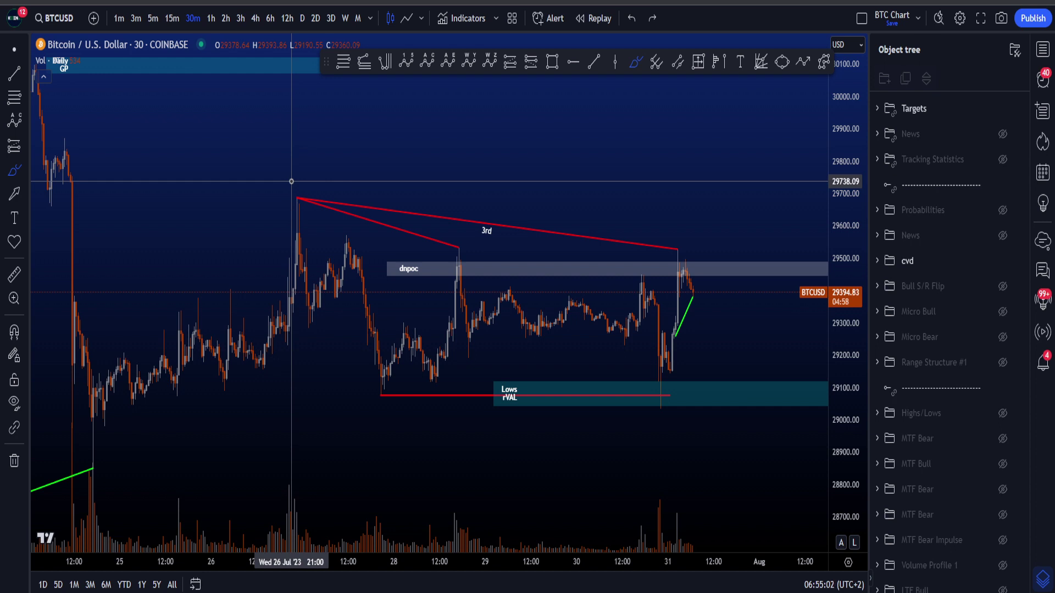
# Sketch a falling stroke along the shorter red trendline and a rising one above its starting peak with the Brush, and undo both
pyautogui.moveTo(304, 187)
pyautogui.mouseDown()
pyautogui.moveTo(300, 199)
pyautogui.moveTo(448, 234)
pyautogui.mouseUp()
pyautogui.hotkey('ctrl', 'z')
pyautogui.moveTo(299, 180); pyautogui.dragTo(441, 130)
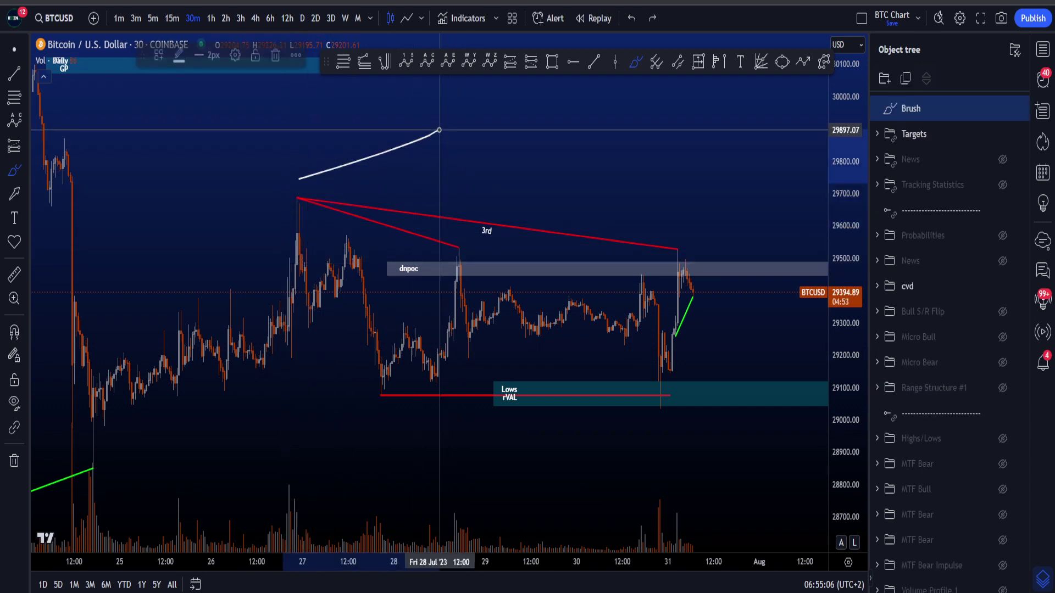
pyautogui.hotkey('ctrl', 'z')
pyautogui.hotkey('ctrl', 'z')
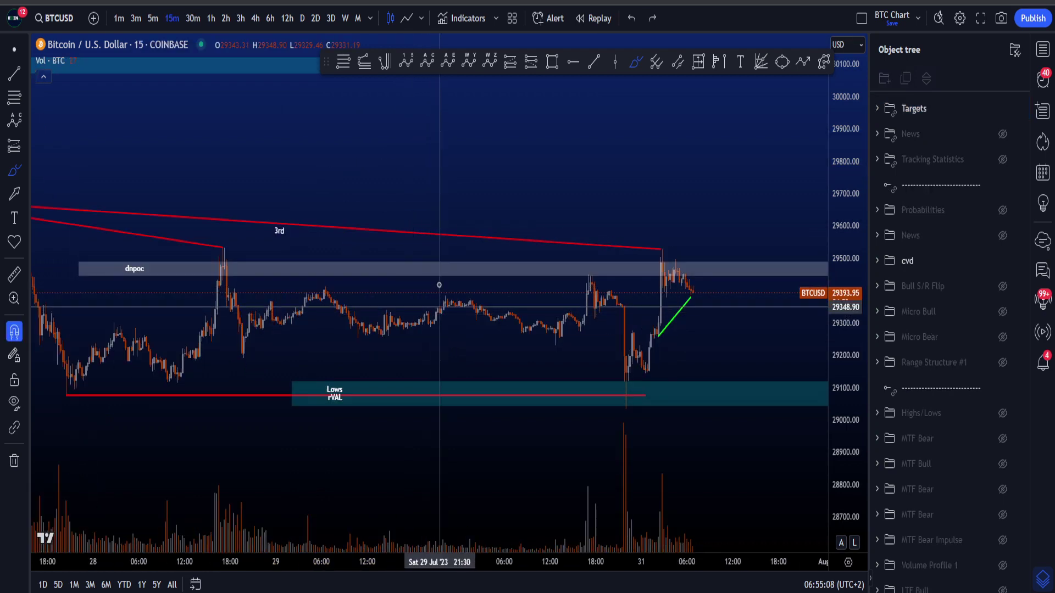
# Return to the 30-minute interval, circle and link the two lows at the red horizontal line with the Brush, and delete the strokes
pyautogui.write('30')
pyautogui.press('Return')
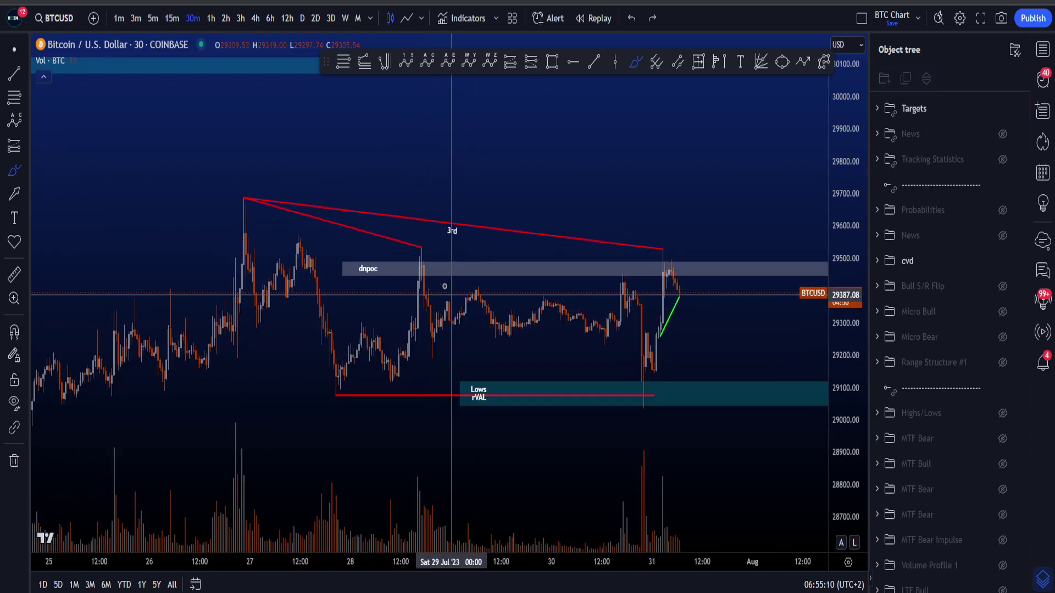
pyautogui.moveTo(358, 381)
pyautogui.mouseDown()
pyautogui.moveTo(317, 384)
pyautogui.moveTo(668, 403)
pyautogui.mouseUp()
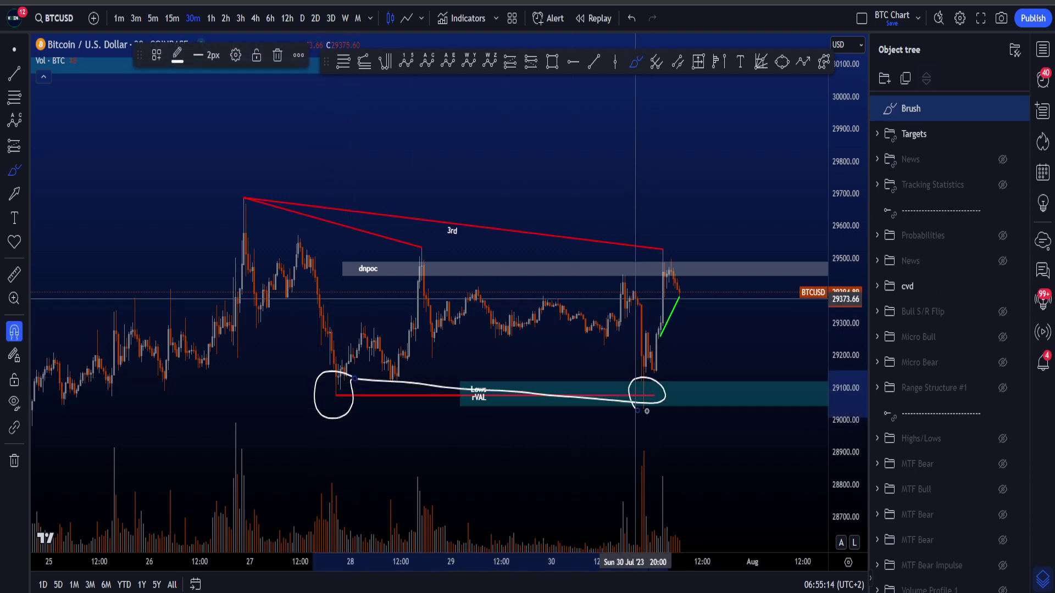
pyautogui.press('Delete')
# Mark the latest rise into the dnpoc zone and the 3rd label with the Brush, and undo the strokes
pyautogui.scroll(2, 714, 357)
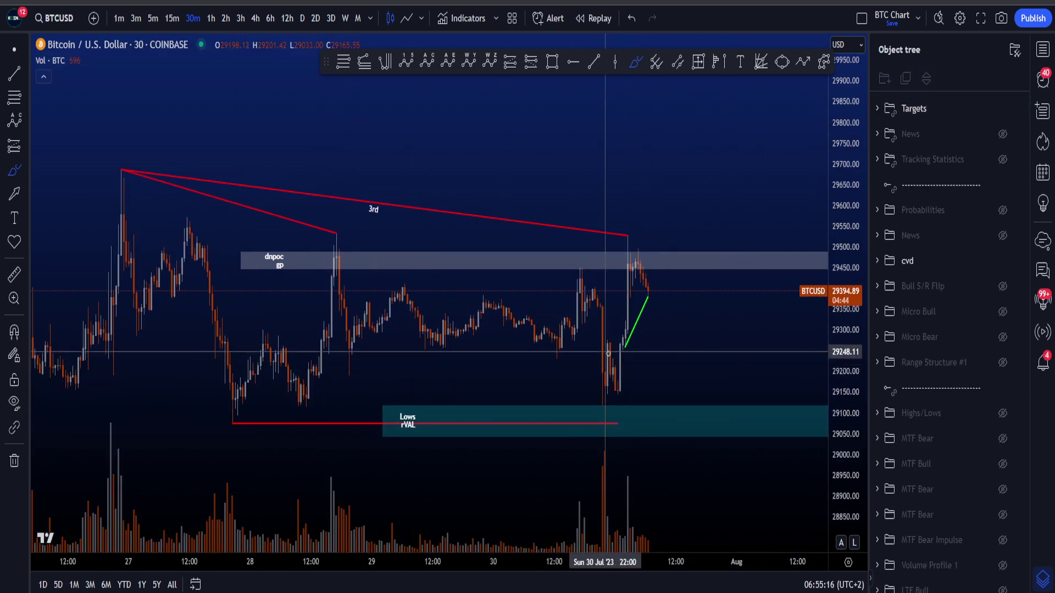
pyautogui.moveTo(546, 352)
pyautogui.mouseDown()
pyautogui.moveTo(589, 330)
pyautogui.moveTo(617, 405)
pyautogui.moveTo(626, 252)
pyautogui.mouseUp()
pyautogui.hotkey('ctrl', 'z')
pyautogui.hotkey('ctrl', 'z')
pyautogui.moveTo(391, 190)
pyautogui.mouseDown()
pyautogui.moveTo(354, 191)
pyautogui.moveTo(397, 216)
pyautogui.moveTo(375, 188)
pyautogui.mouseUp()
pyautogui.hotkey('ctrl', 'z')
# Delete the shorter red trendline and the red horizontal line through the lows
pyautogui.click(14, 52)
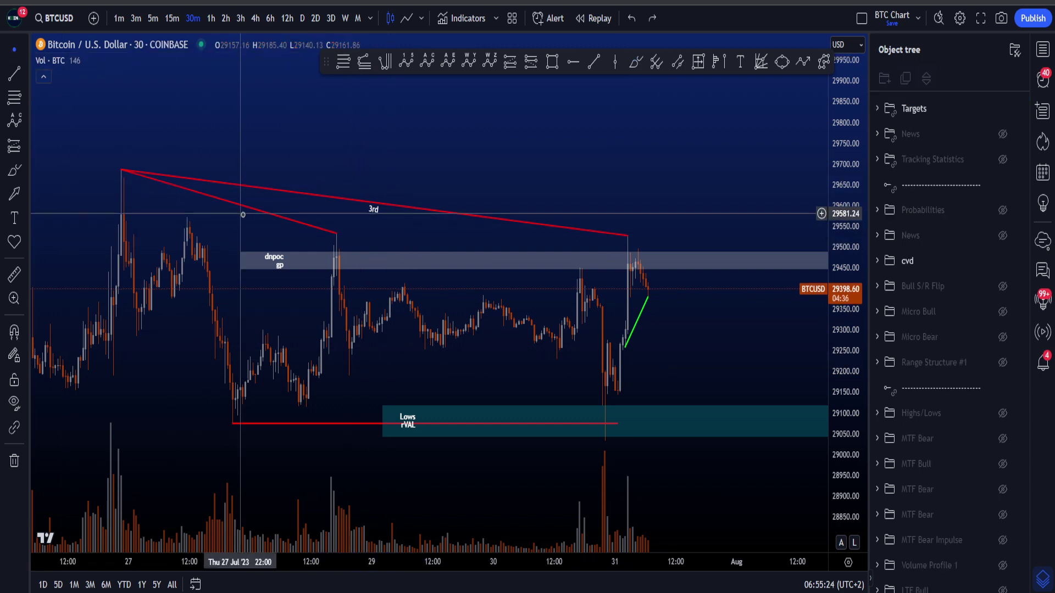
pyautogui.click(266, 212)
pyautogui.press('Delete')
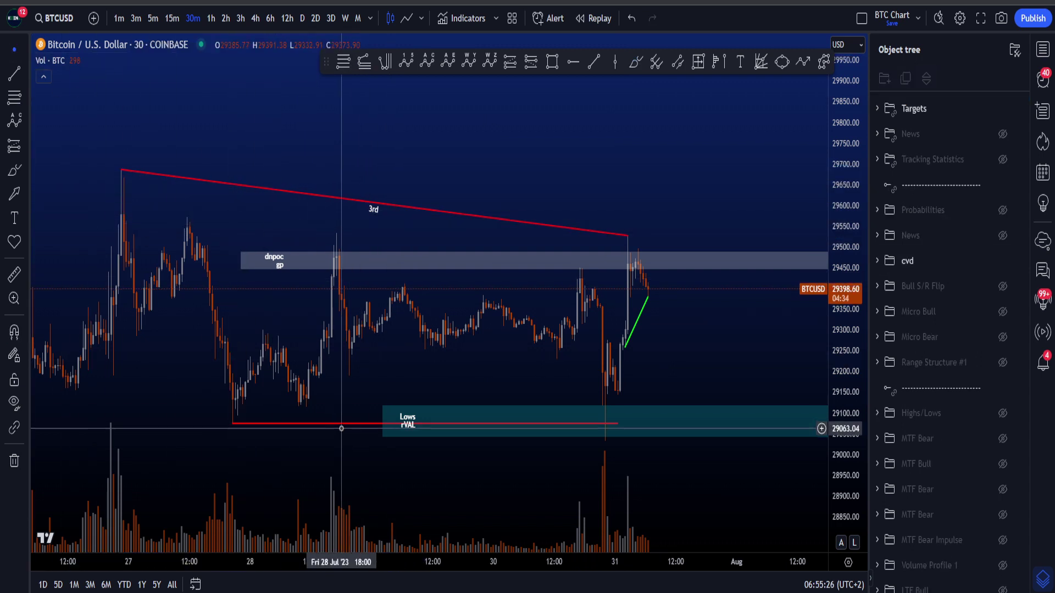
pyautogui.press('Delete')
# Circle the 3rd label on the remaining red trendline with the Brush and undo the circle
pyautogui.click(636, 63)
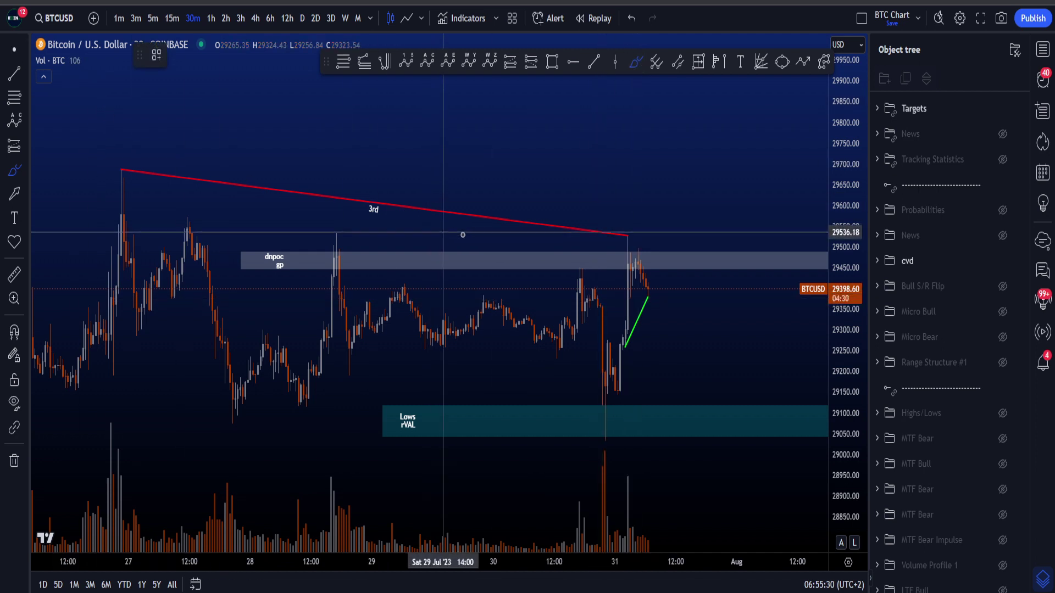
pyautogui.moveTo(393, 193)
pyautogui.mouseDown()
pyautogui.moveTo(383, 189)
pyautogui.moveTo(396, 183)
pyautogui.mouseUp()
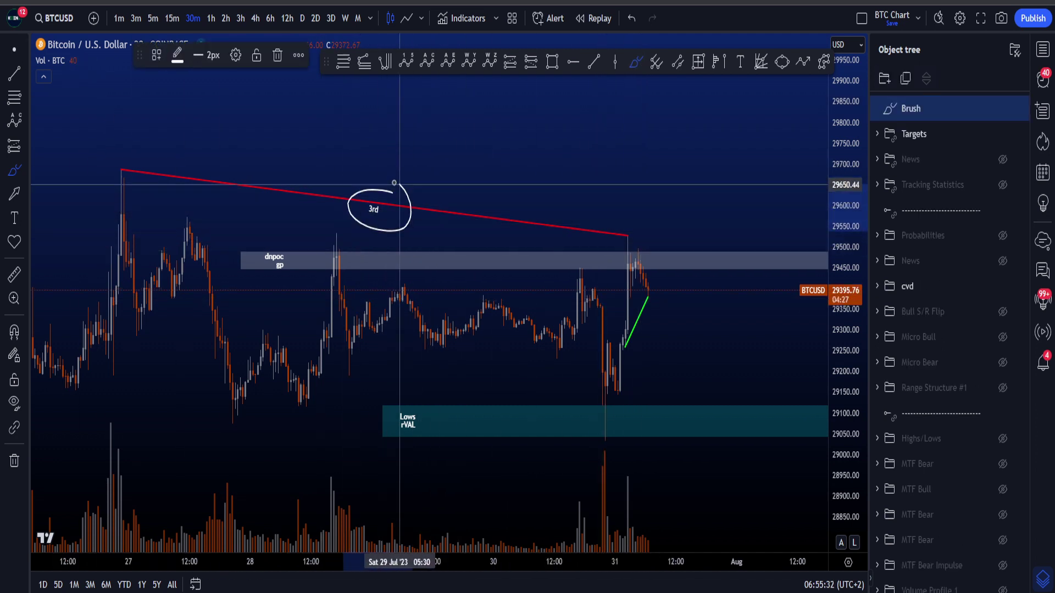
pyautogui.hotkey('ctrl', 'z')
pyautogui.click(14, 49)
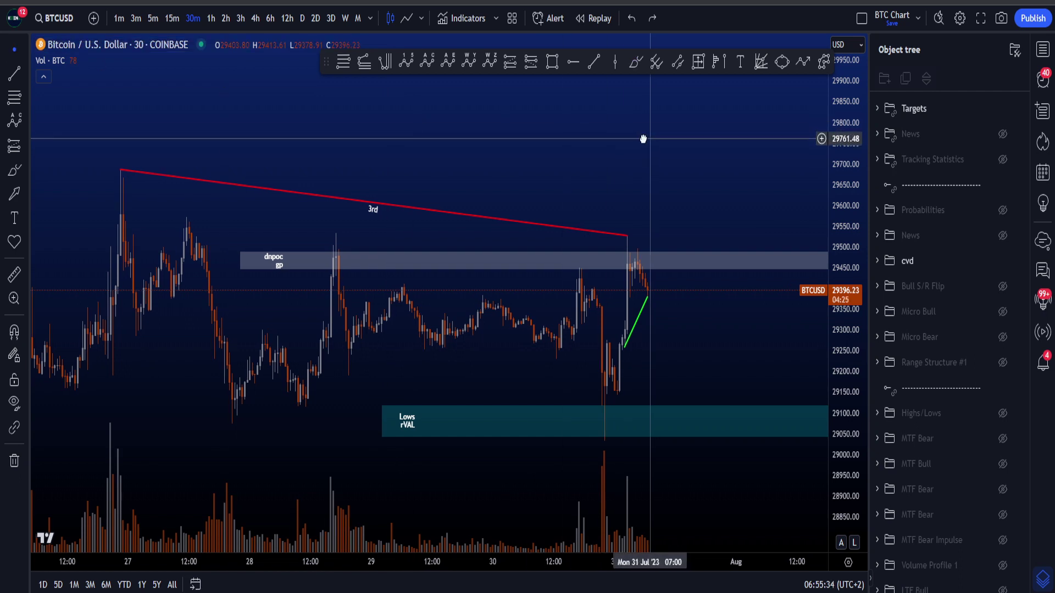
pyautogui.moveTo(662, 143); pyautogui.dragTo(657, 151)
pyautogui.moveTo(857, 192); pyautogui.dragTo(854, 233)
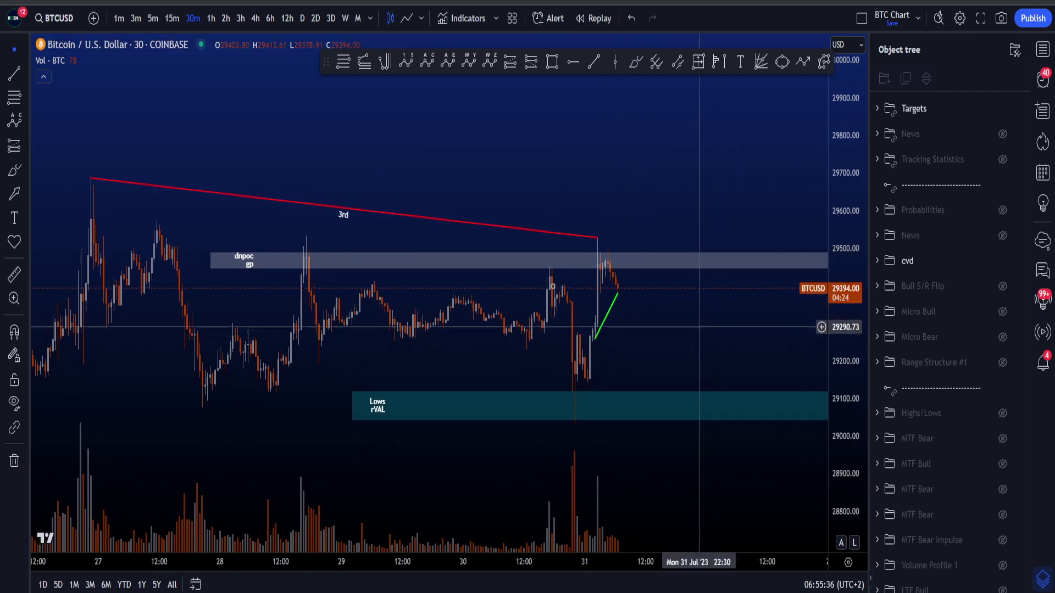
pyautogui.click(304, 255)
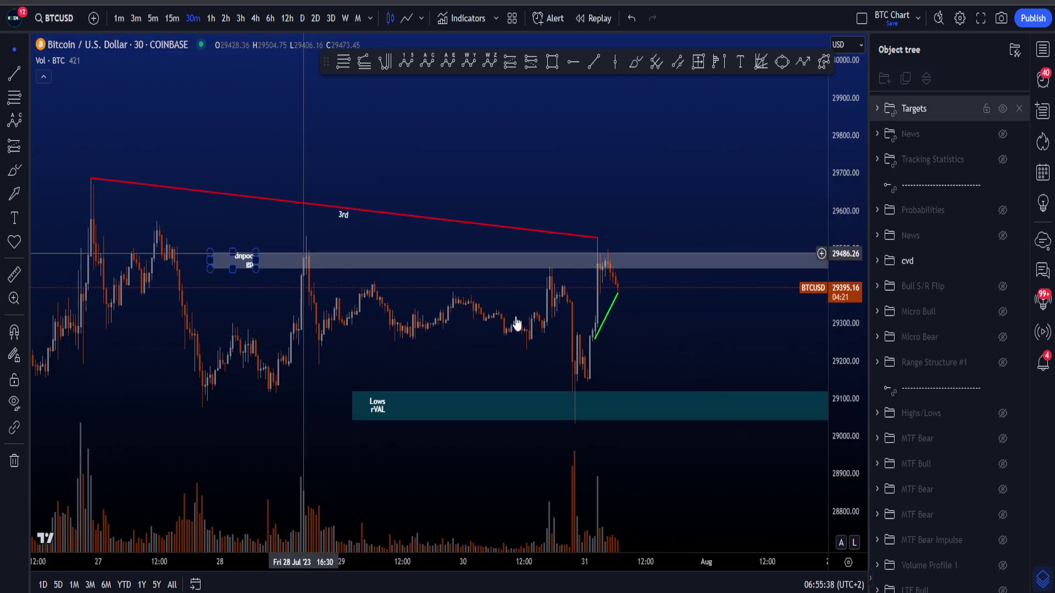
# Switch to the 15-minute interval, circle the low where the green line starts with the Brush, and undo the strokes
pyautogui.click(172, 18)
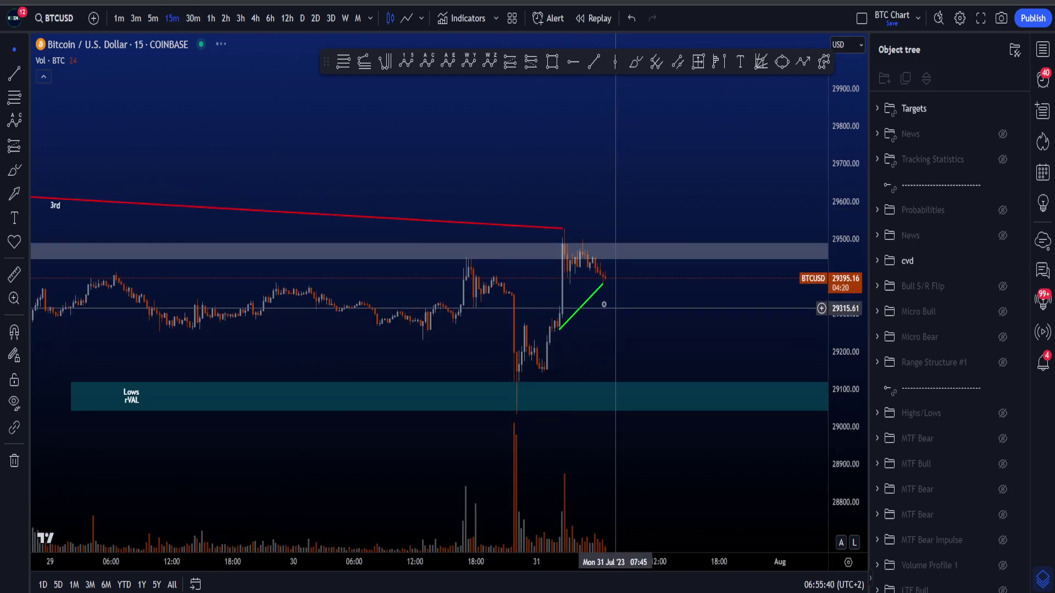
pyautogui.scroll(5, 604, 304)
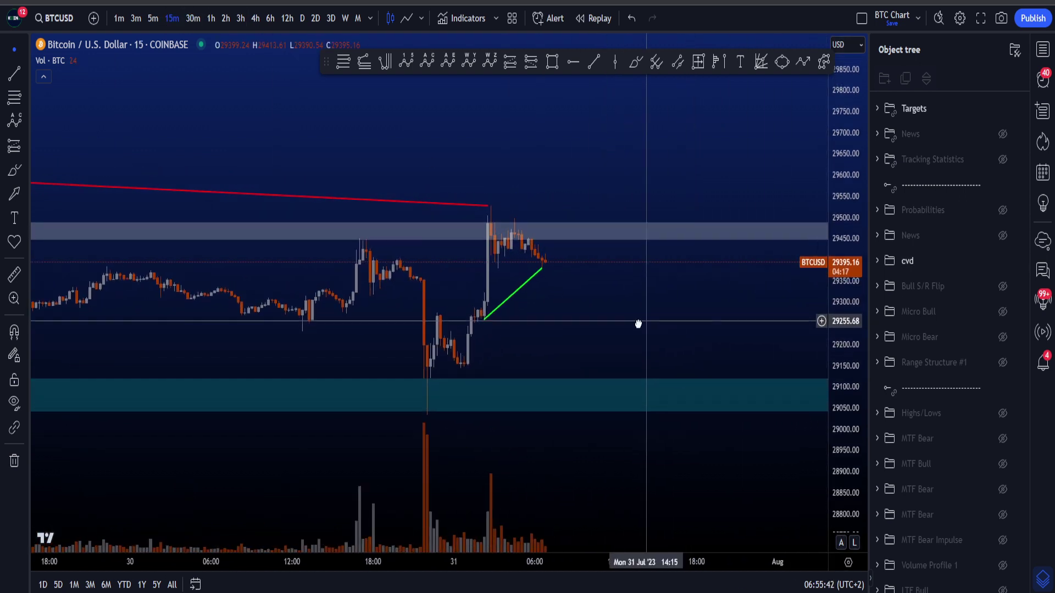
pyautogui.moveTo(638, 324); pyautogui.dragTo(625, 328)
pyautogui.click(636, 62)
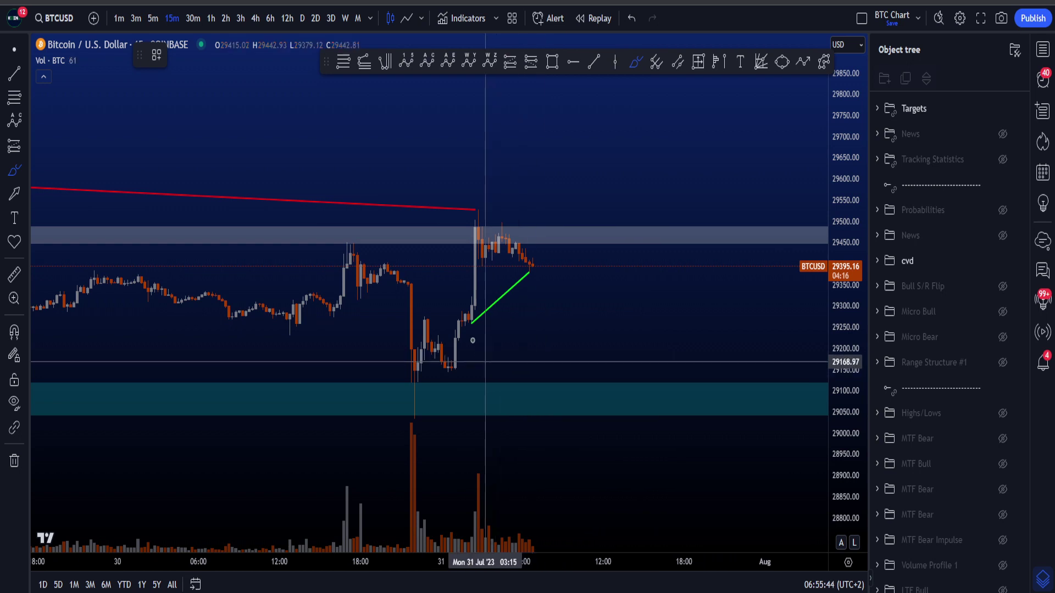
pyautogui.moveTo(473, 308)
pyautogui.mouseDown()
pyautogui.moveTo(471, 331)
pyautogui.moveTo(458, 330)
pyautogui.moveTo(479, 314)
pyautogui.mouseUp()
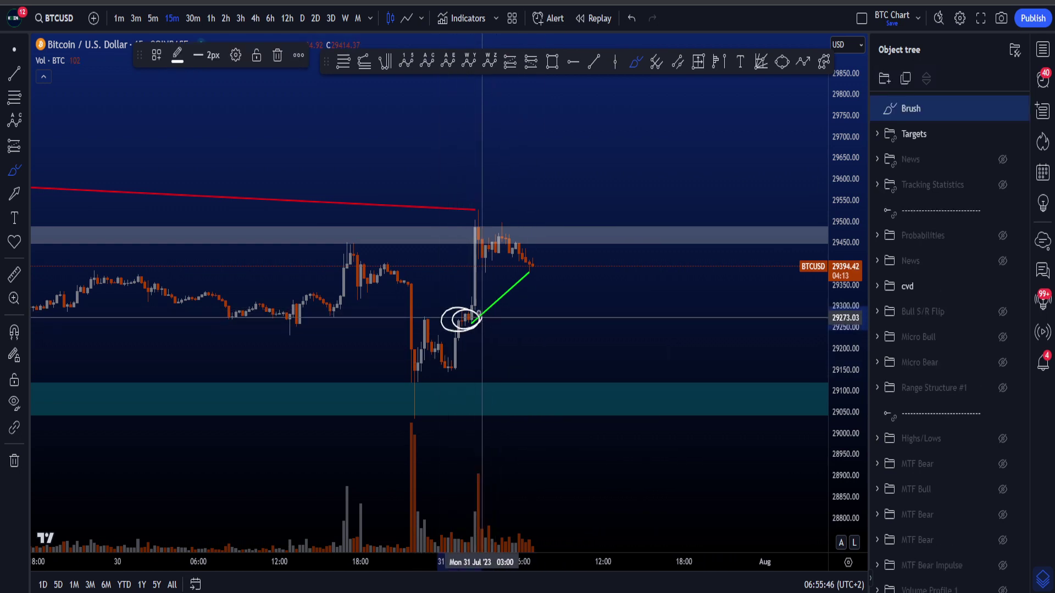
pyautogui.hotkey('ctrl', 'z')
pyautogui.hotkey('ctrl', 'y')
pyautogui.hotkey('ctrl', 'z')
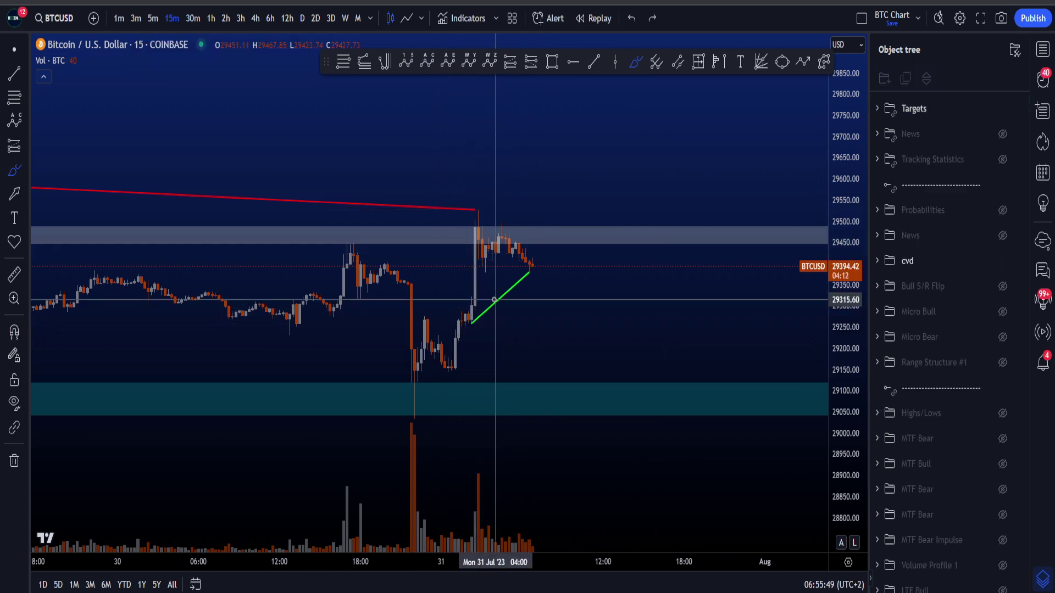
pyautogui.moveTo(479, 326)
pyautogui.mouseDown()
pyautogui.moveTo(550, 257)
pyautogui.moveTo(470, 332)
pyautogui.moveTo(489, 342)
pyautogui.mouseUp()
pyautogui.hotkey('ctrl', 'z')
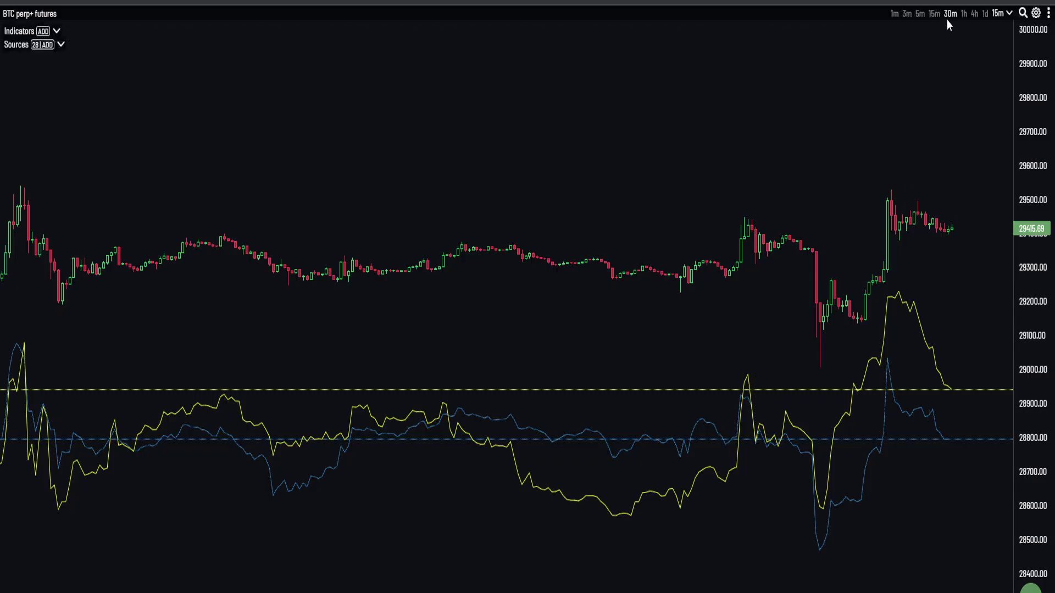
# Switch to the BTC perp+ futures chart, set it to 30m, and compare the cvd lines with price at the major highs and lows
pyautogui.click(949, 15)
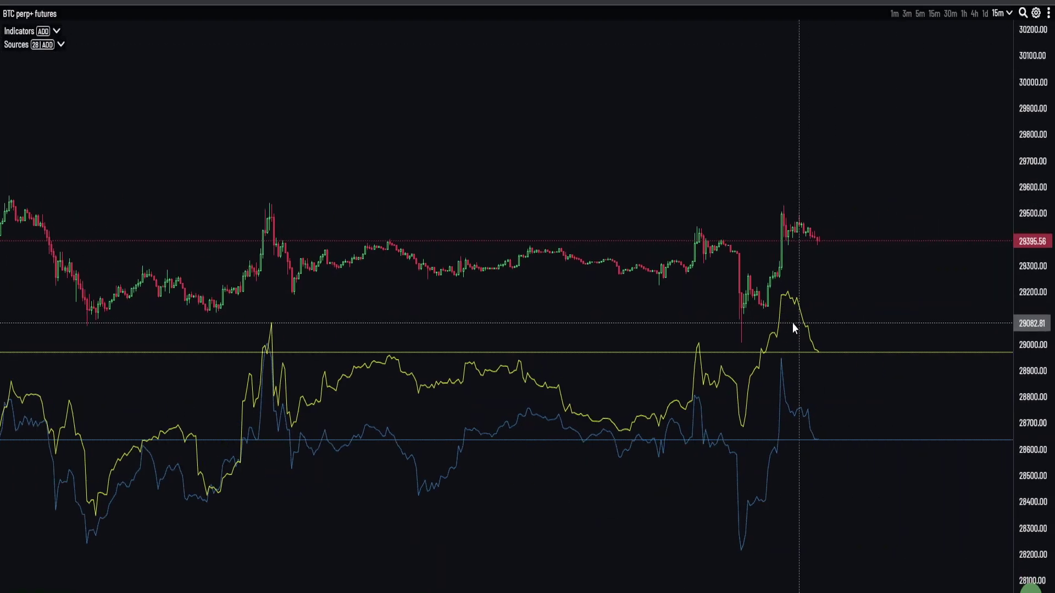
pyautogui.scroll(-8, 793, 324)
pyautogui.moveTo(1016, 357); pyautogui.dragTo(1014, 296)
pyautogui.click(950, 14)
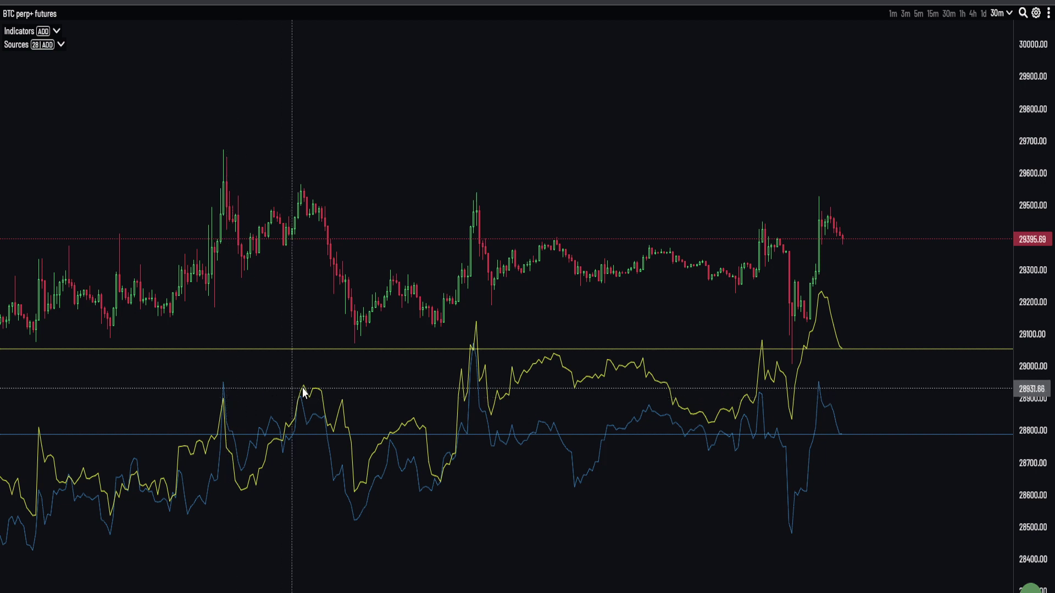
pyautogui.moveTo(447, 388); pyautogui.dragTo(411, 396)
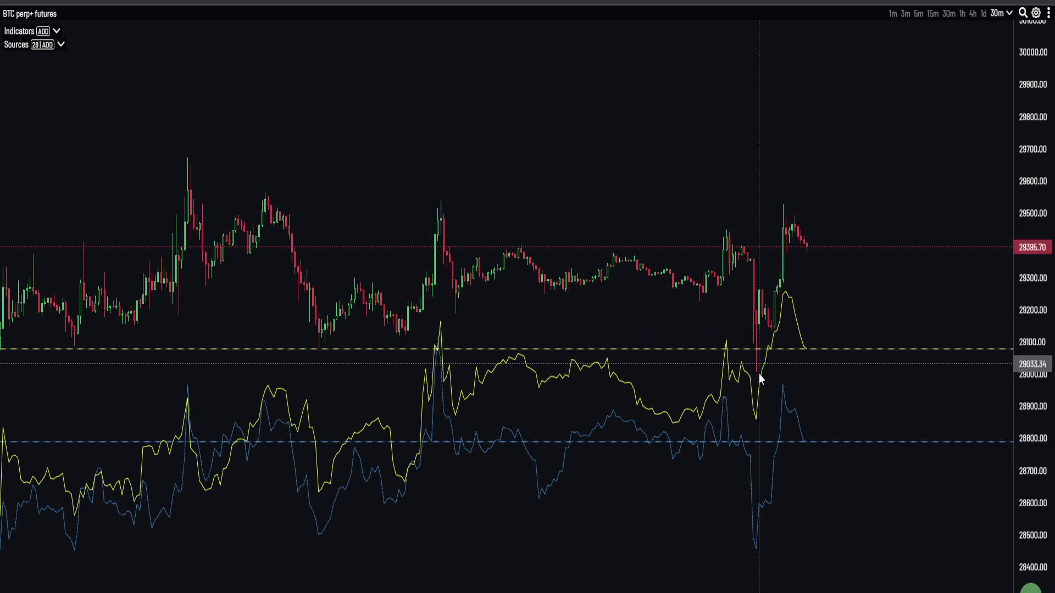
pyautogui.moveTo(840, 361); pyautogui.dragTo(754, 372)
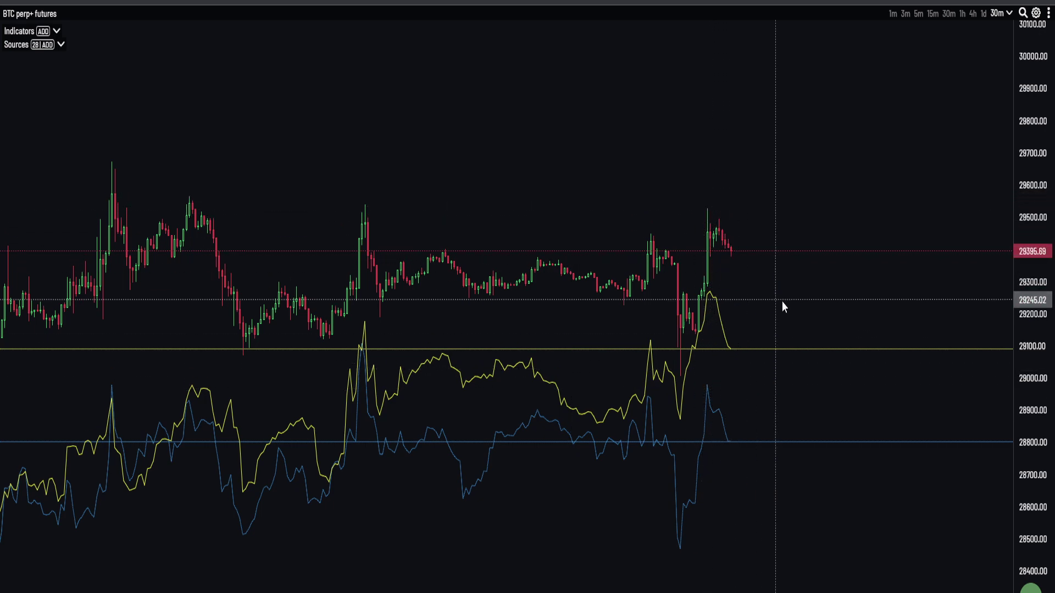
# Set the futures chart to 5m and examine the cvd lines around the latest rise and pullback
pyautogui.click(921, 15)
pyautogui.moveTo(1015, 213); pyautogui.dragTo(1015, 52)
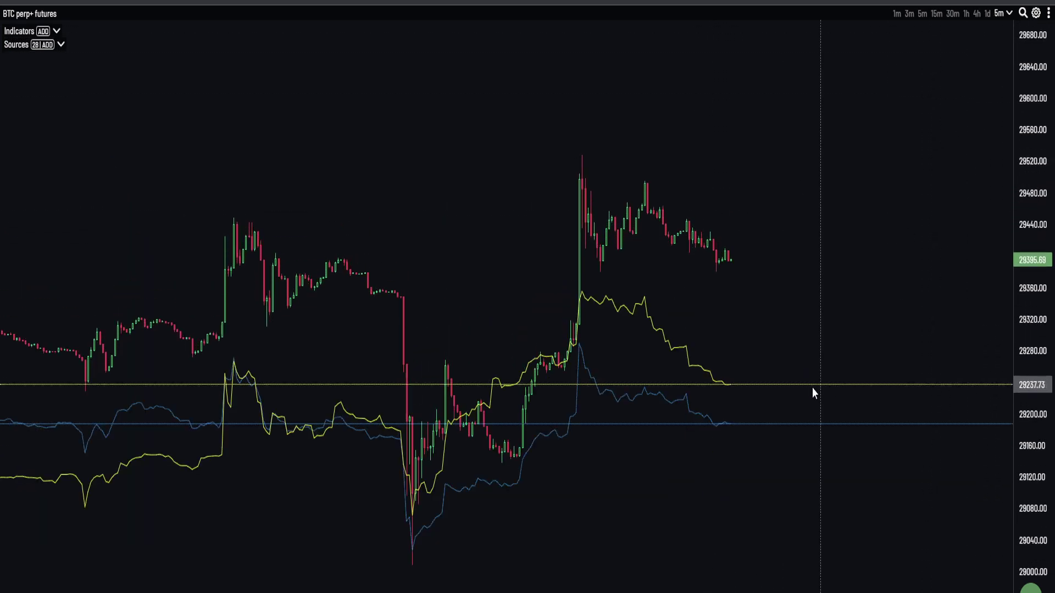
pyautogui.moveTo(812, 388); pyautogui.dragTo(752, 345)
pyautogui.scroll(4, 714, 307)
pyautogui.moveTo(1016, 417); pyautogui.dragTo(1017, 330)
pyautogui.scroll(1, 797, 311)
pyautogui.moveTo(774, 288); pyautogui.dragTo(656, 256)
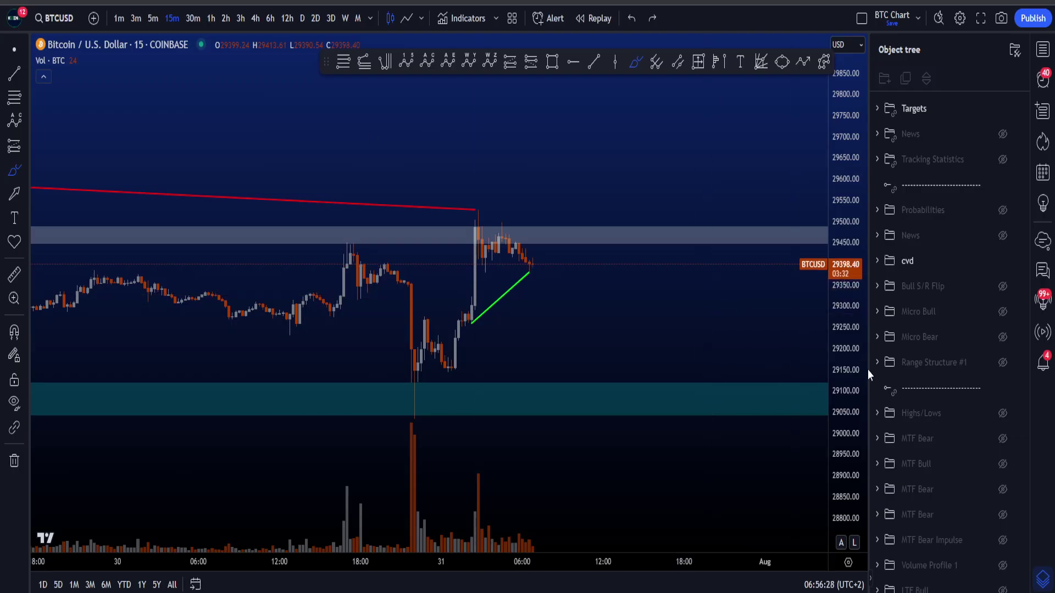
# Back on the BTCUSD chart at 5 minutes, draw a Fib retracement from the green line's starting low to the following peak, and delete it
pyautogui.scroll(2, 528, 274)
pyautogui.click(158, 20)
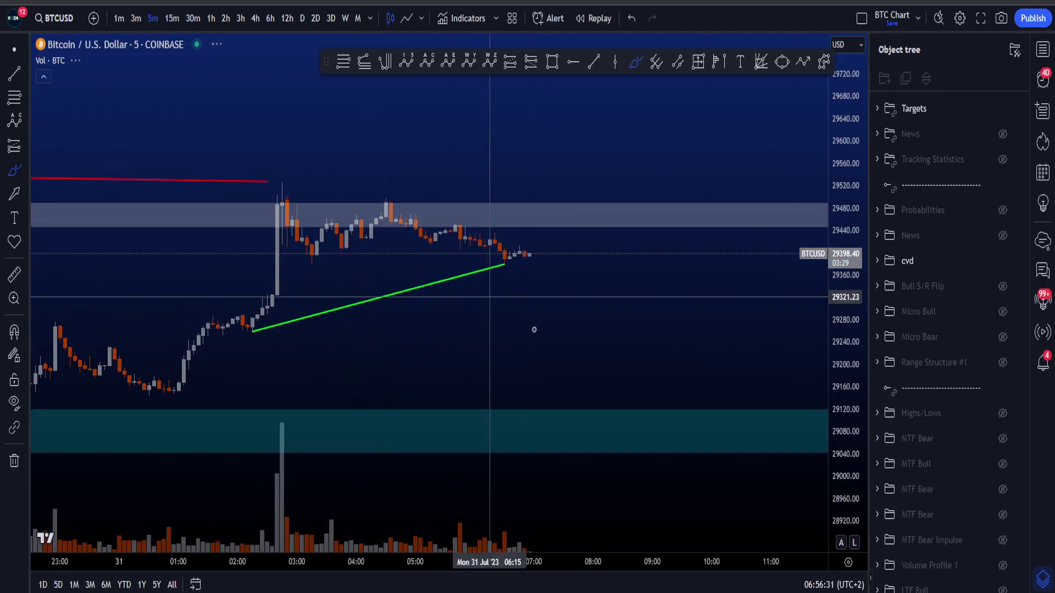
pyautogui.click(344, 62)
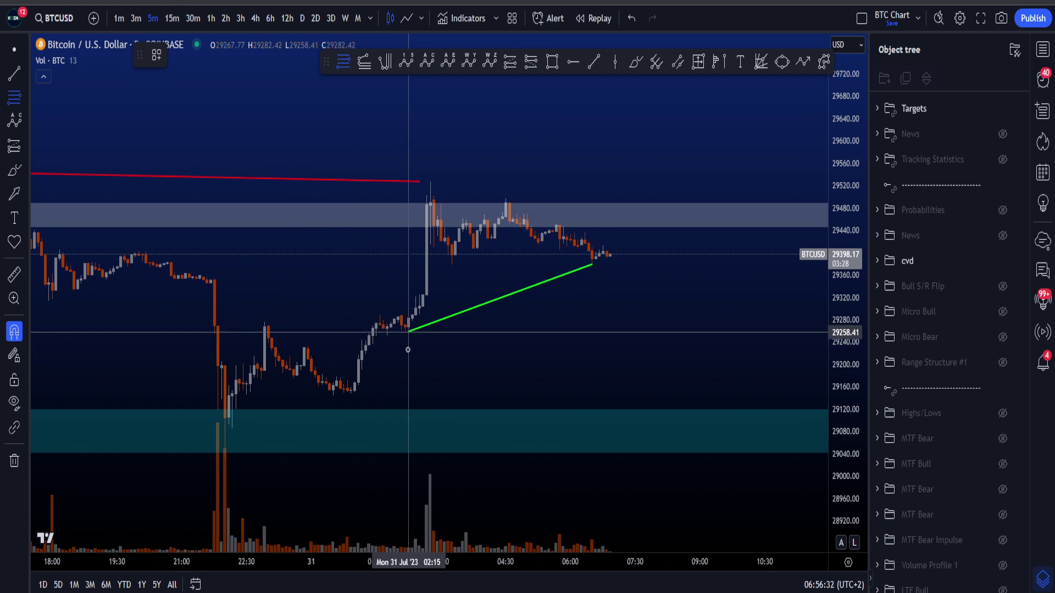
pyautogui.click(431, 182)
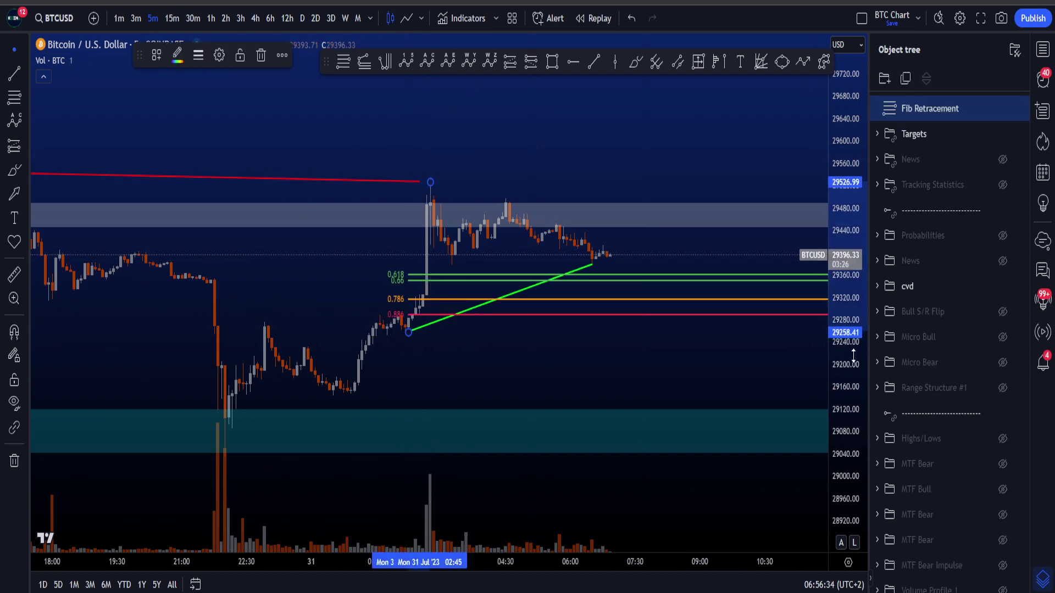
pyautogui.moveTo(854, 356); pyautogui.dragTo(849, 253)
pyautogui.scroll(2, 593, 252)
pyautogui.moveTo(650, 236); pyautogui.dragTo(588, 290)
pyautogui.scroll(-1, 598, 291)
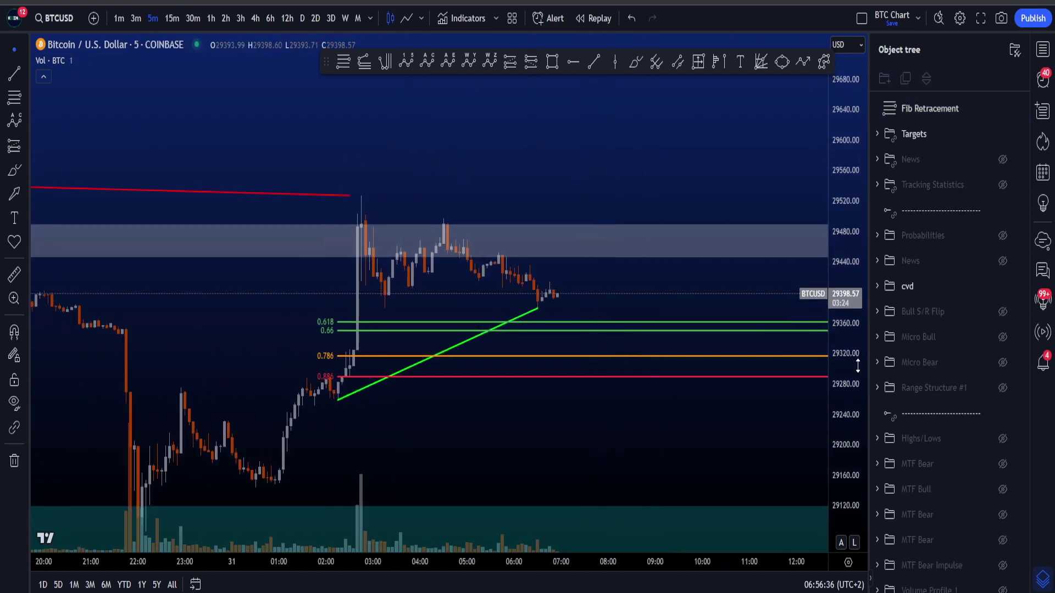
pyautogui.moveTo(858, 365); pyautogui.dragTo(858, 338)
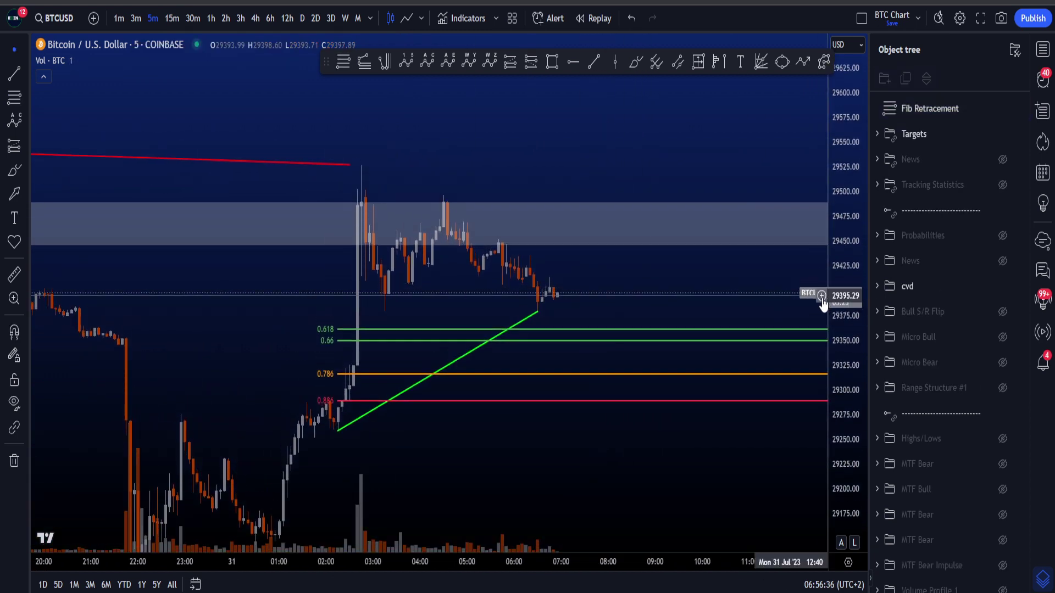
pyautogui.click(563, 332)
pyautogui.press('Delete')
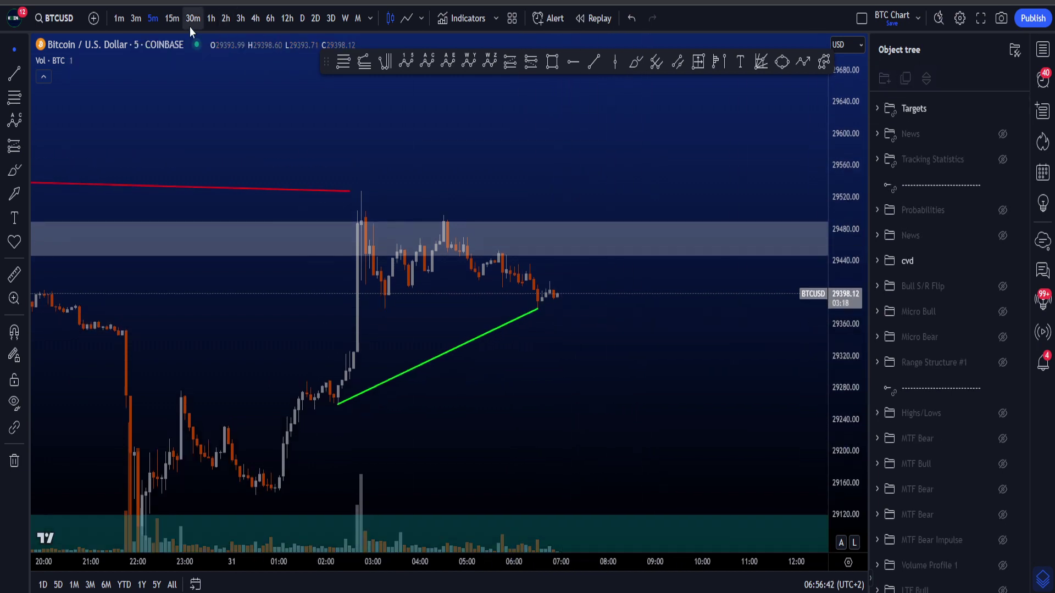
# Switch the chart to the 30-minute interval, circle the dnpoc label with the Brush, and undo the strokes
pyautogui.click(172, 18)
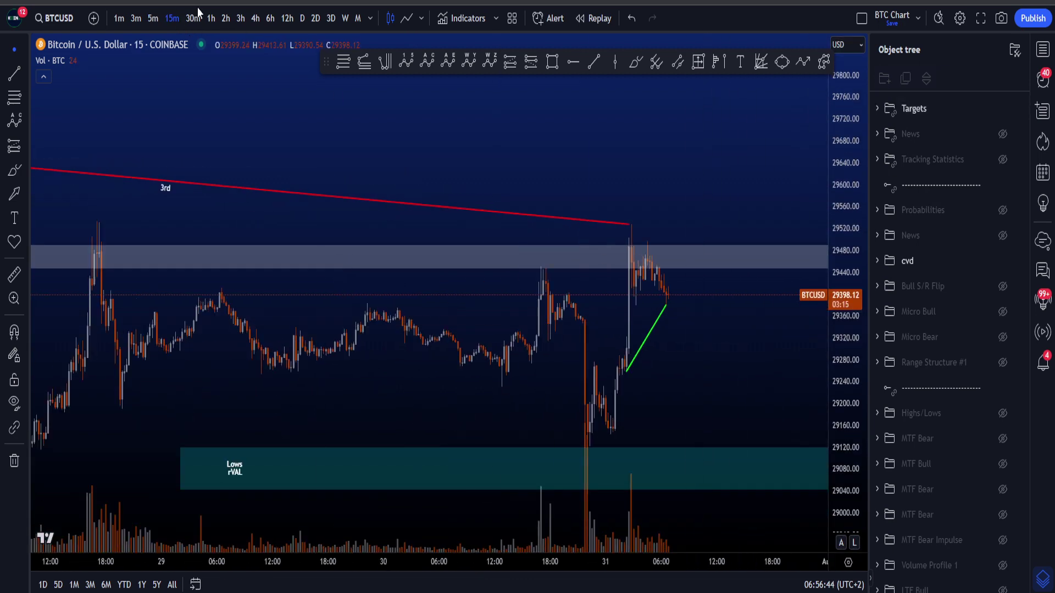
pyautogui.click(191, 18)
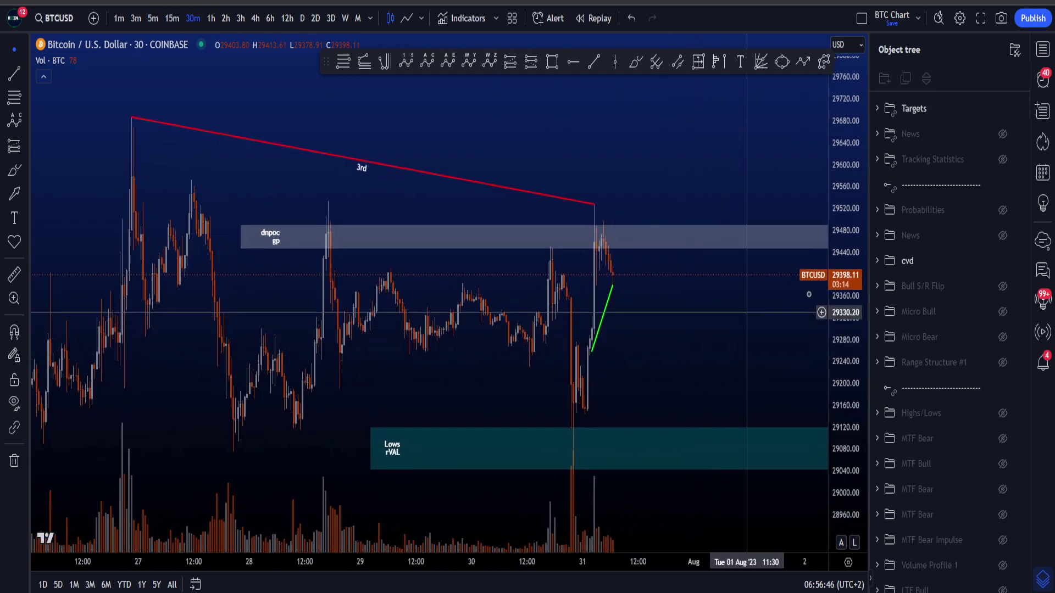
pyautogui.moveTo(326, 222)
pyautogui.mouseDown()
pyautogui.moveTo(344, 257)
pyautogui.moveTo(308, 207)
pyautogui.moveTo(258, 229)
pyautogui.moveTo(281, 248)
pyautogui.mouseUp()
pyautogui.hotkey('ctrl', 'z')
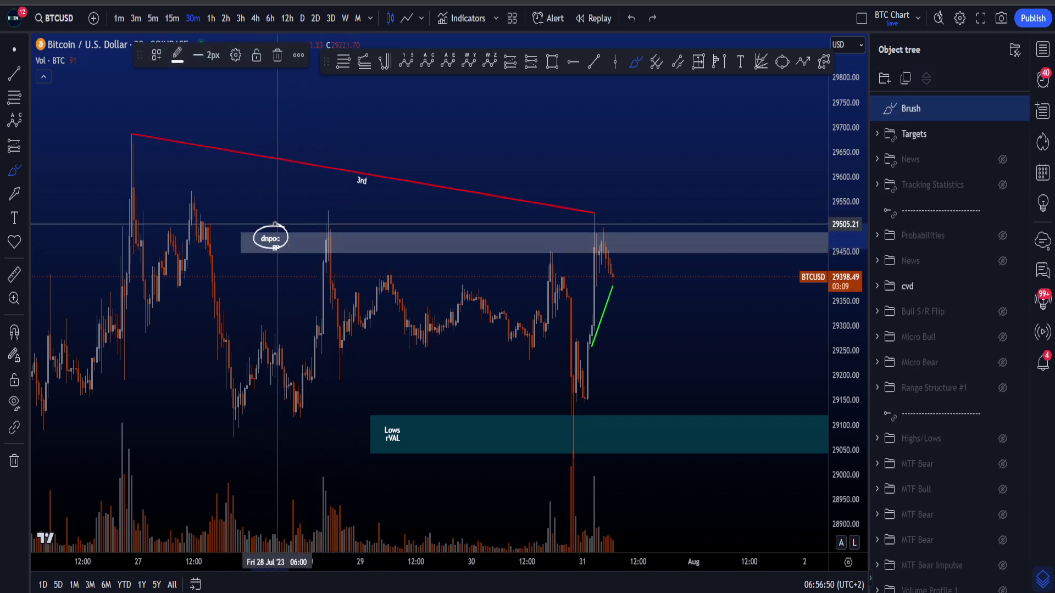
pyautogui.hotkey('ctrl', 'z')
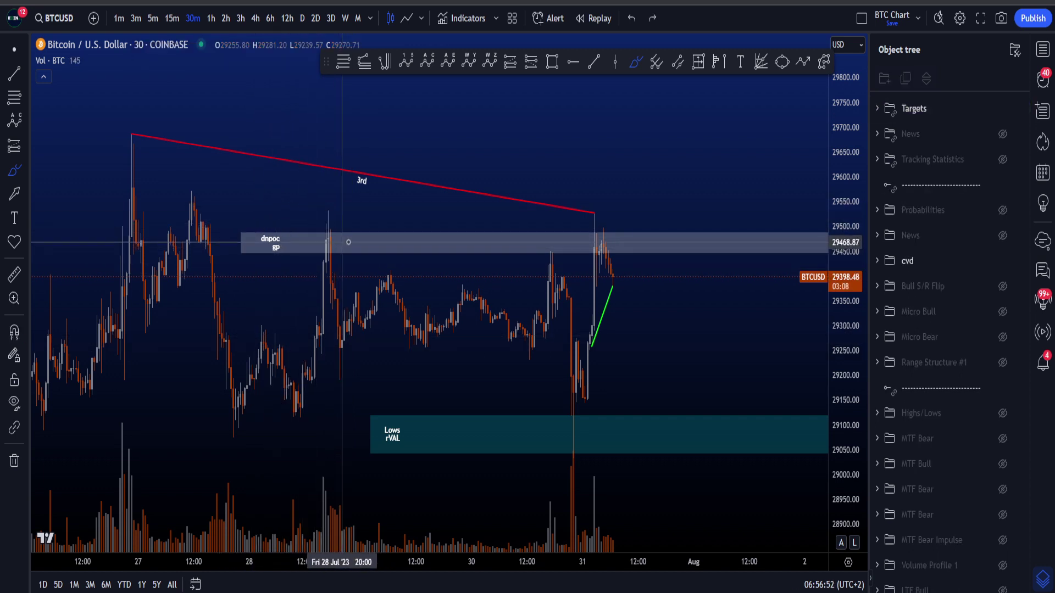
pyautogui.moveTo(830, 214); pyautogui.dragTo(832, 231)
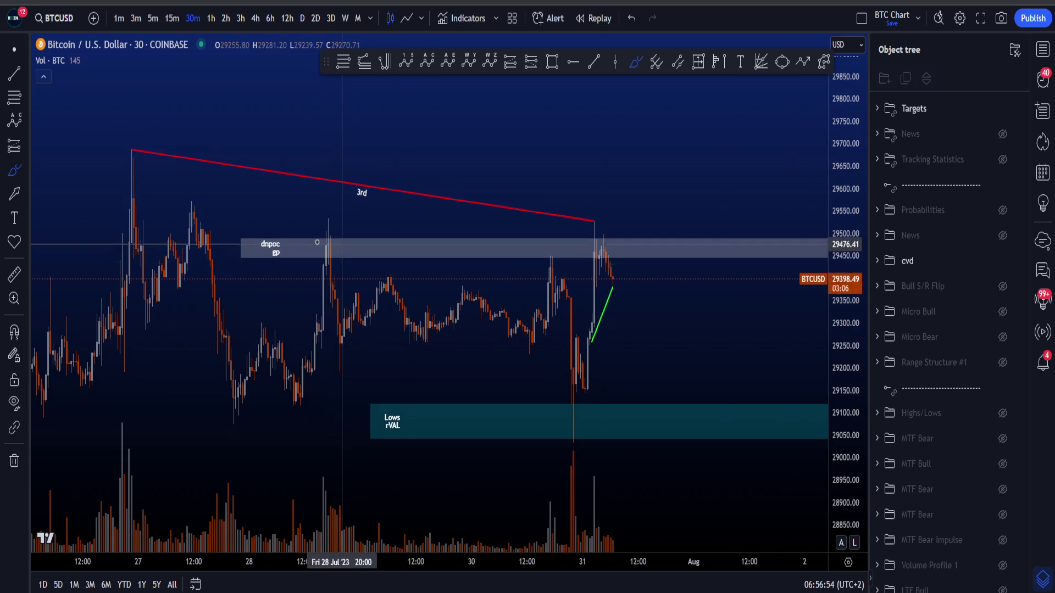
# Mark the upper edge of the dnpoc zone near the 28 July spike with a short Brush stroke and undo it
pyautogui.moveTo(377, 234); pyautogui.dragTo(354, 227)
pyautogui.hotkey('ctrl', 'z')
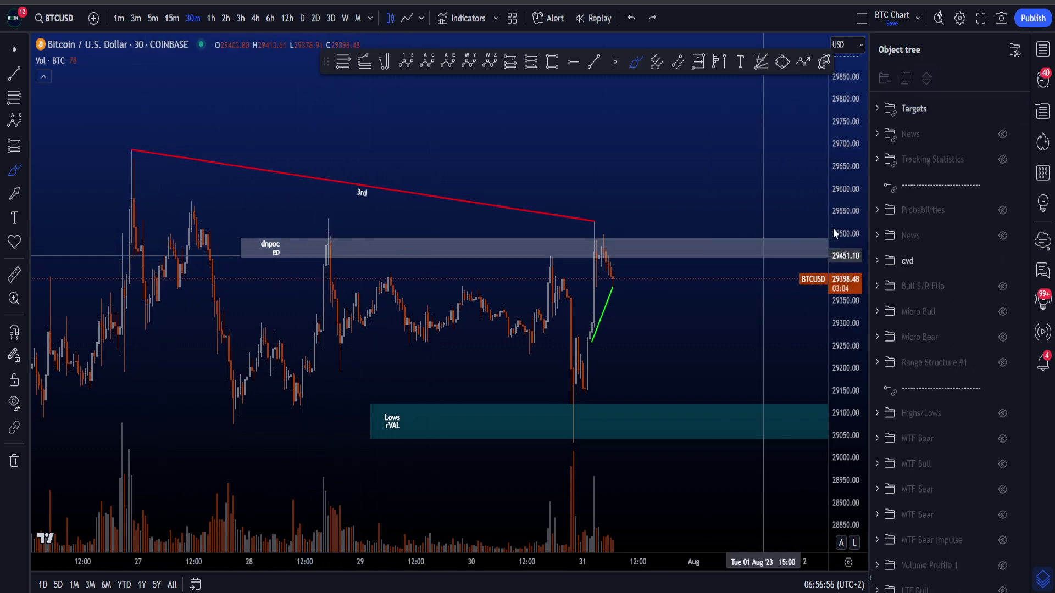
# Hide the cvd drawing group and show the News group below Probabilities on the 30-minute chart
pyautogui.moveTo(854, 209); pyautogui.dragTo(855, 221)
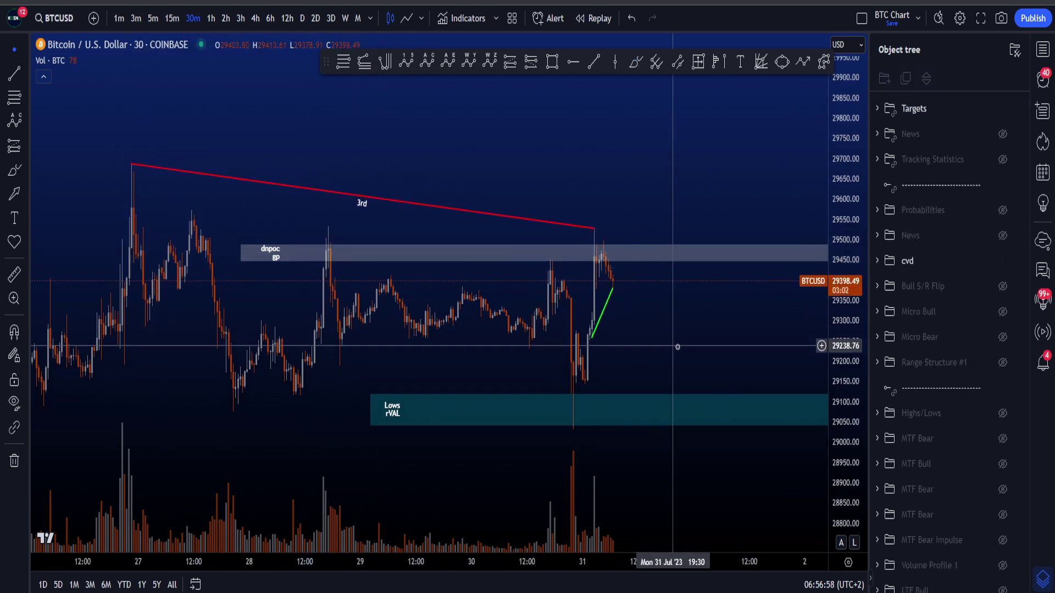
pyautogui.moveTo(550, 261); pyautogui.dragTo(521, 245)
pyautogui.click(489, 249)
pyautogui.click(489, 254)
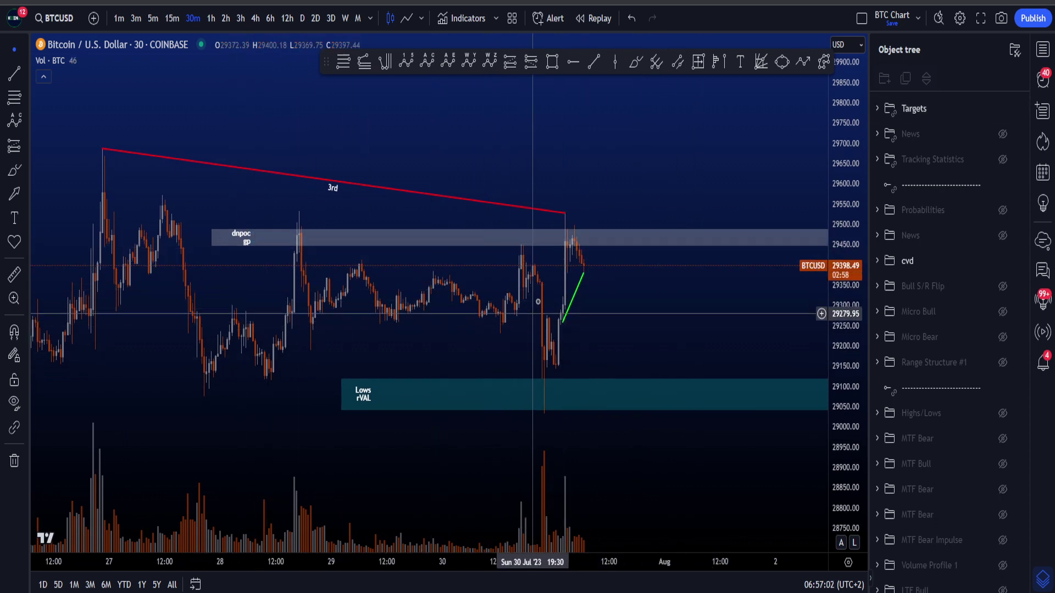
pyautogui.moveTo(858, 246); pyautogui.dragTo(848, 333)
pyautogui.moveTo(709, 467); pyautogui.dragTo(690, 466)
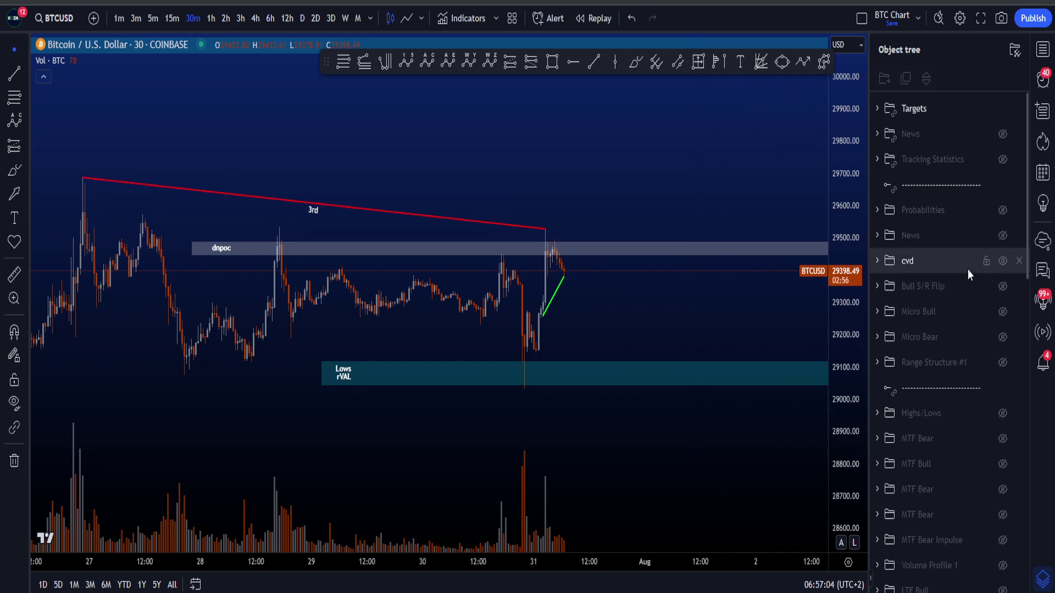
pyautogui.click(1002, 261)
pyautogui.click(1002, 235)
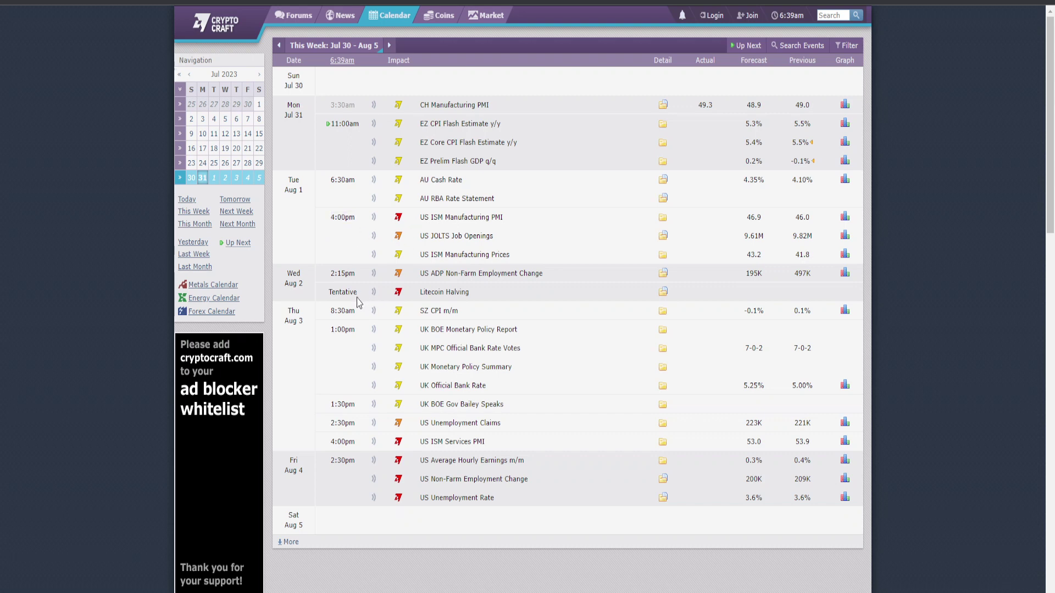
# Switch to the Crypto Craft calendar and examine the Litecoin Halving, US ISM Manufacturing PMI, JOLTS, ISM Services PMI and Friday 2:30pm entries
pyautogui.moveTo(333, 297); pyautogui.dragTo(360, 296)
pyautogui.moveTo(485, 295); pyautogui.dragTo(418, 297)
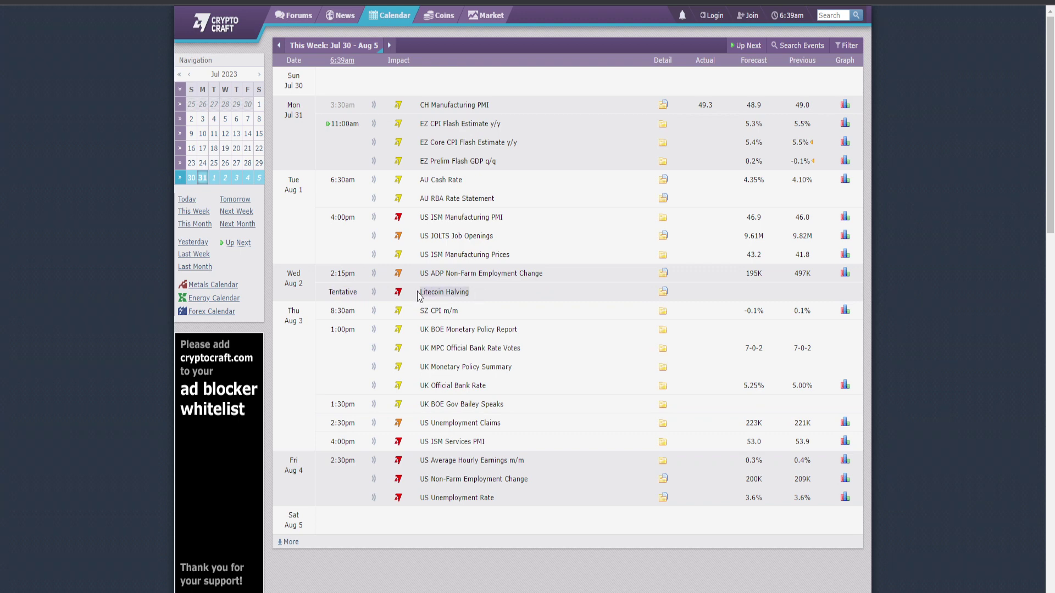
pyautogui.click(424, 221)
pyautogui.click(451, 240)
pyautogui.moveTo(332, 444); pyautogui.dragTo(356, 444)
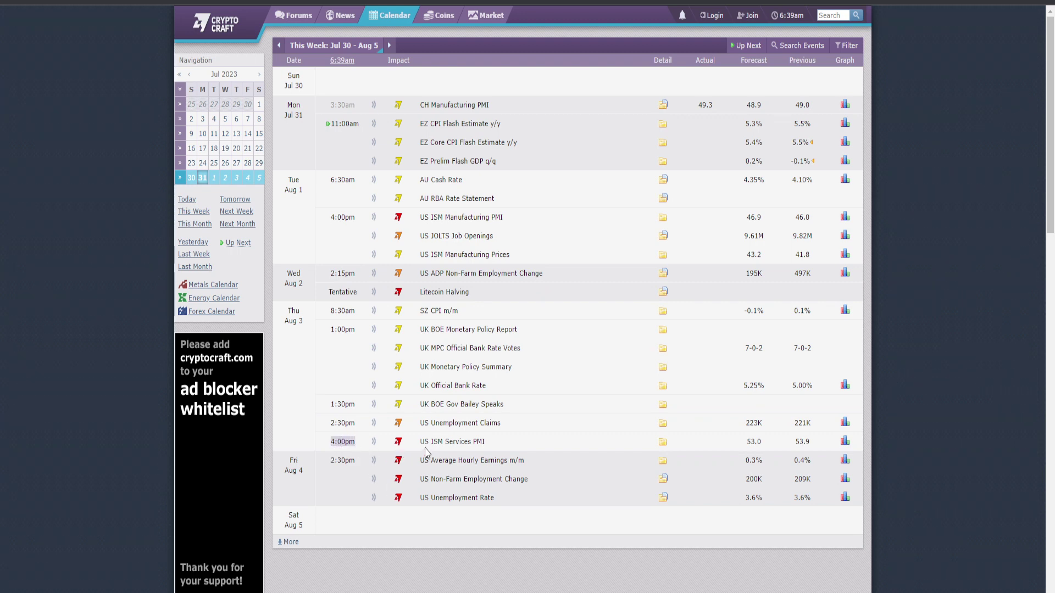
pyautogui.moveTo(328, 465); pyautogui.dragTo(360, 466)
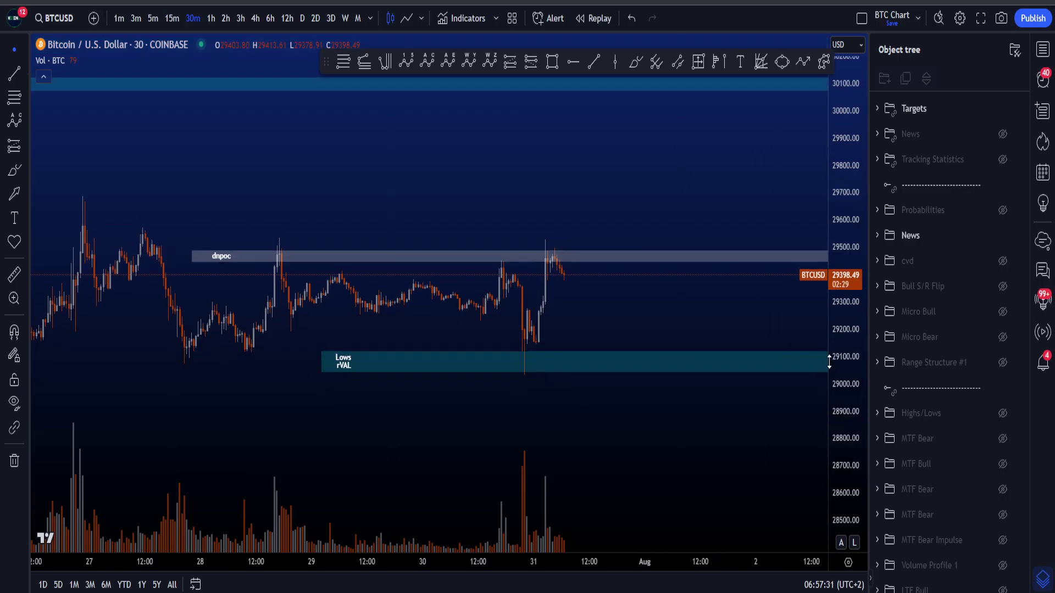
# Back on the BTCUSD chart, place a vertical line at Mon 31 Jul '23 22:00 and delete it
pyautogui.click(616, 61)
pyautogui.click(635, 294)
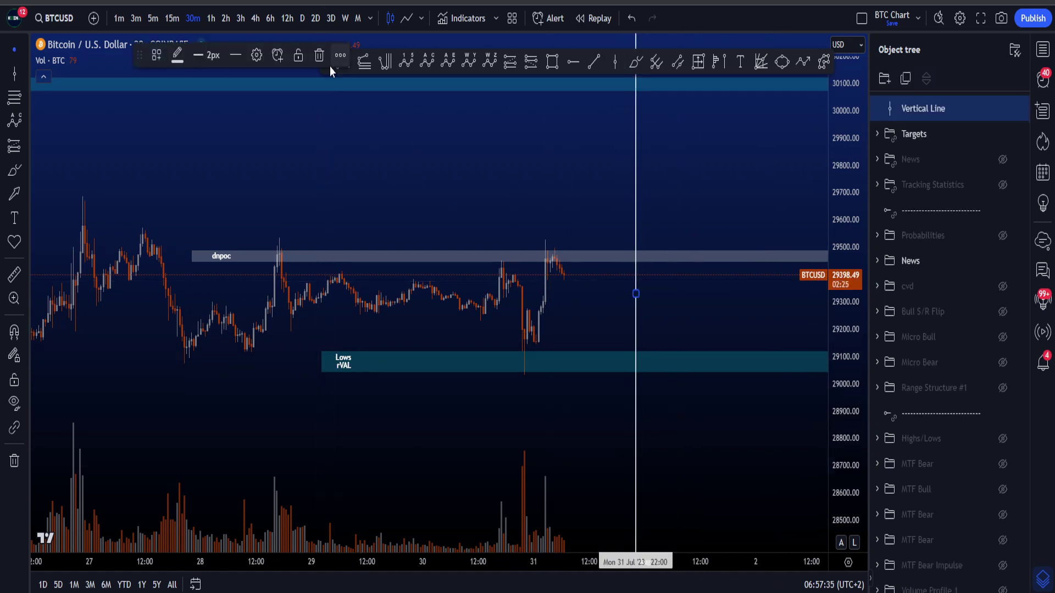
pyautogui.click(321, 57)
# Replace the visible News group with the Probabilities and Micro Bear groups, with the chart on the 1-hour interval
pyautogui.moveTo(707, 327); pyautogui.dragTo(683, 311)
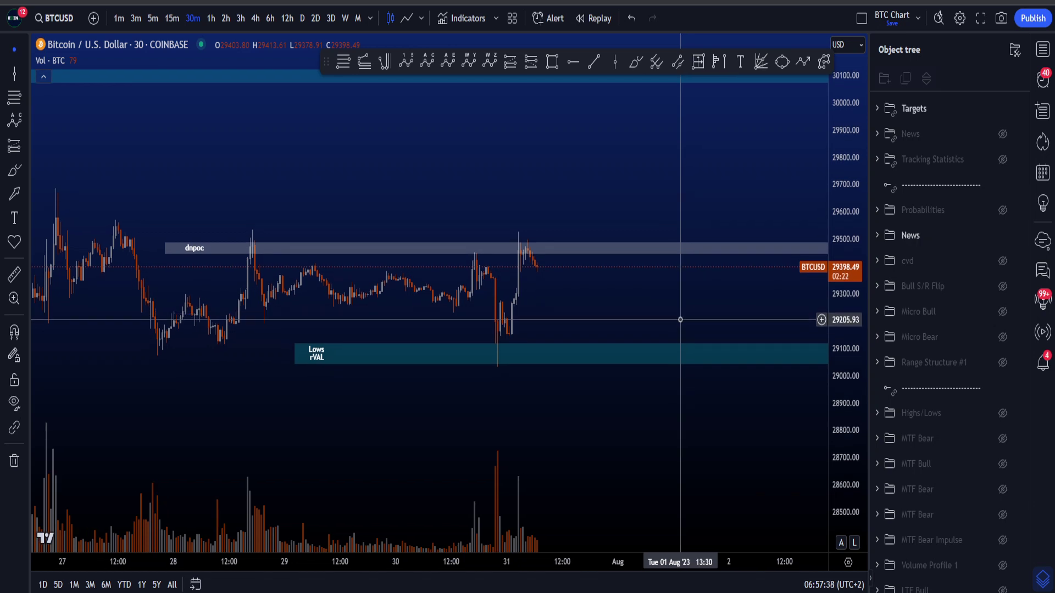
pyautogui.click(1002, 235)
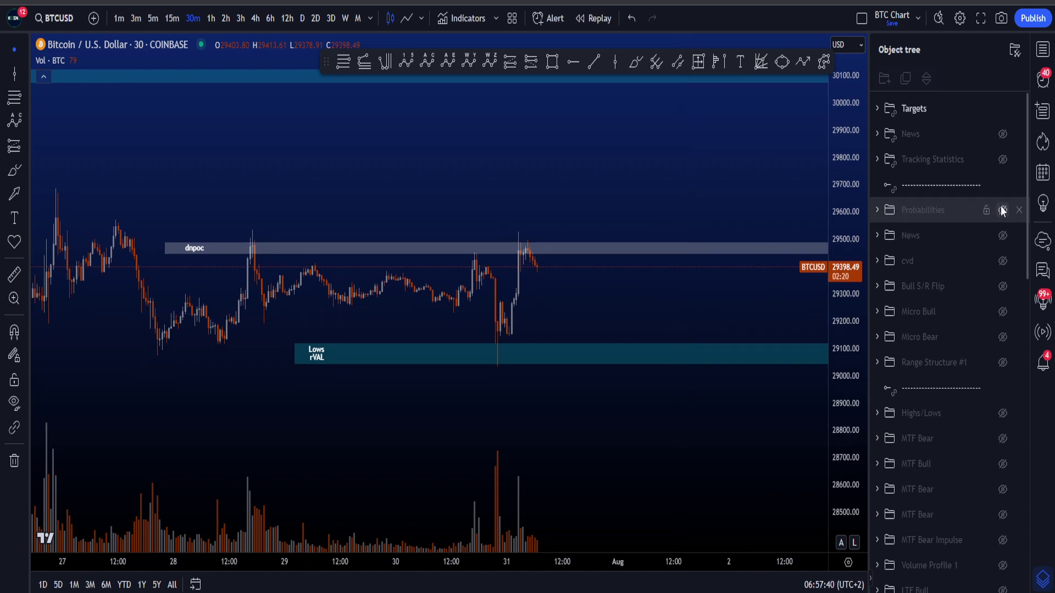
pyautogui.click(1003, 210)
pyautogui.click(212, 18)
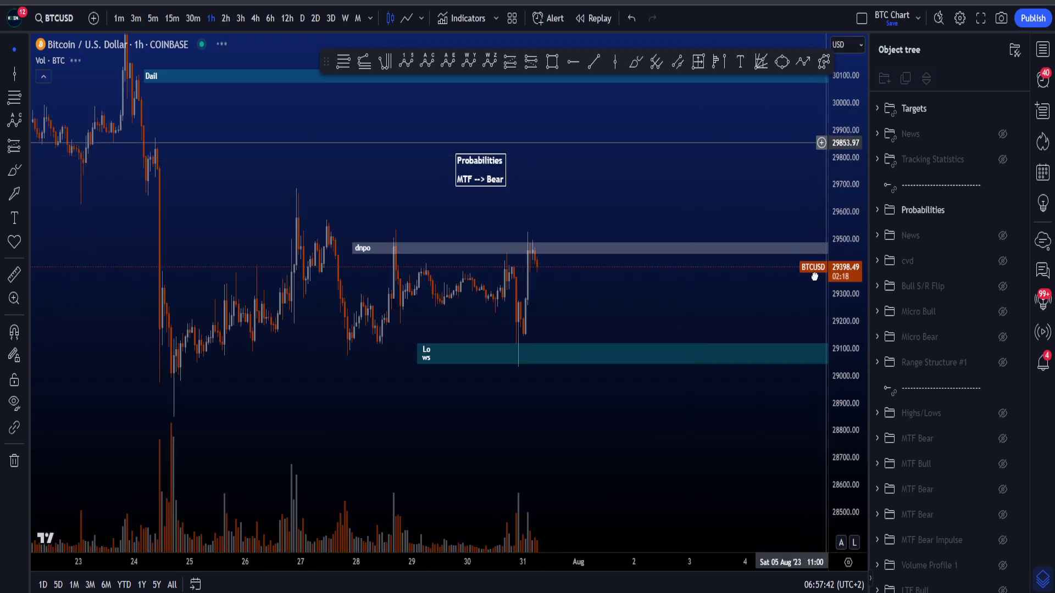
pyautogui.moveTo(551, 332); pyautogui.dragTo(661, 222)
pyautogui.click(1003, 338)
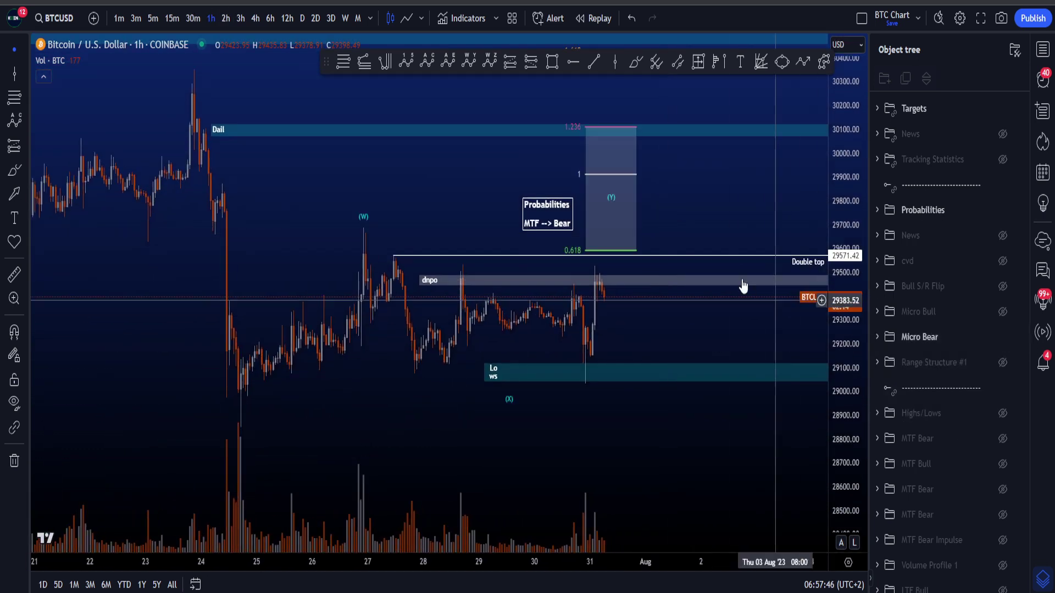
# Sketch Brush strokes along the rise from the 24 July low towards the (W) high, and undo them
pyautogui.click(636, 62)
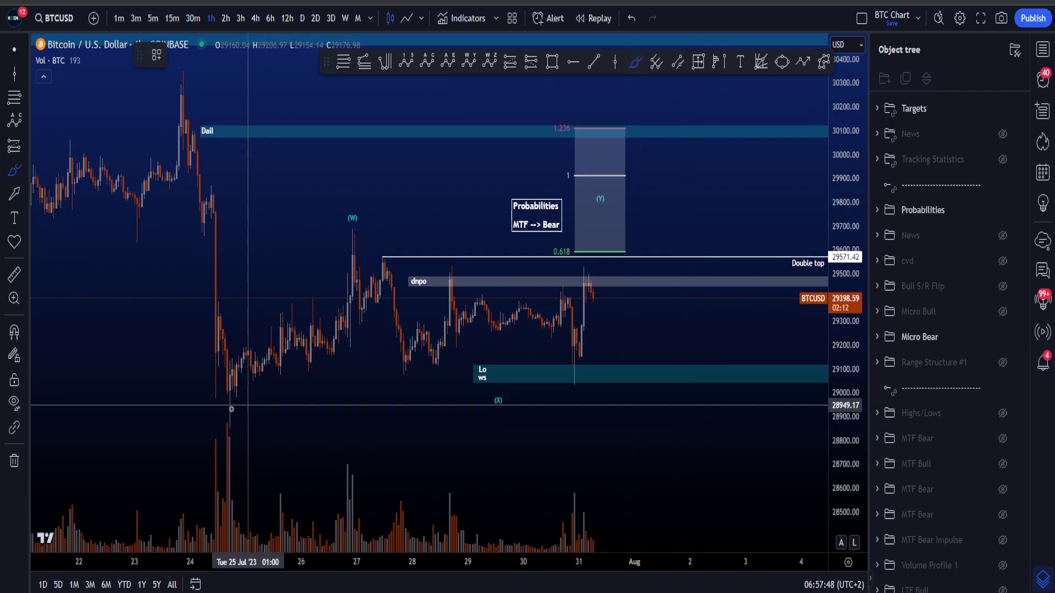
pyautogui.moveTo(231, 408)
pyautogui.mouseDown()
pyautogui.moveTo(382, 242)
pyautogui.moveTo(190, 357)
pyautogui.moveTo(280, 387)
pyautogui.moveTo(335, 289)
pyautogui.mouseUp()
pyautogui.hotkey('ctrl', 'z')
pyautogui.moveTo(265, 384); pyautogui.dragTo(377, 348)
pyautogui.hotkey('ctrl', 'z')
pyautogui.hotkey('ctrl', 'z')
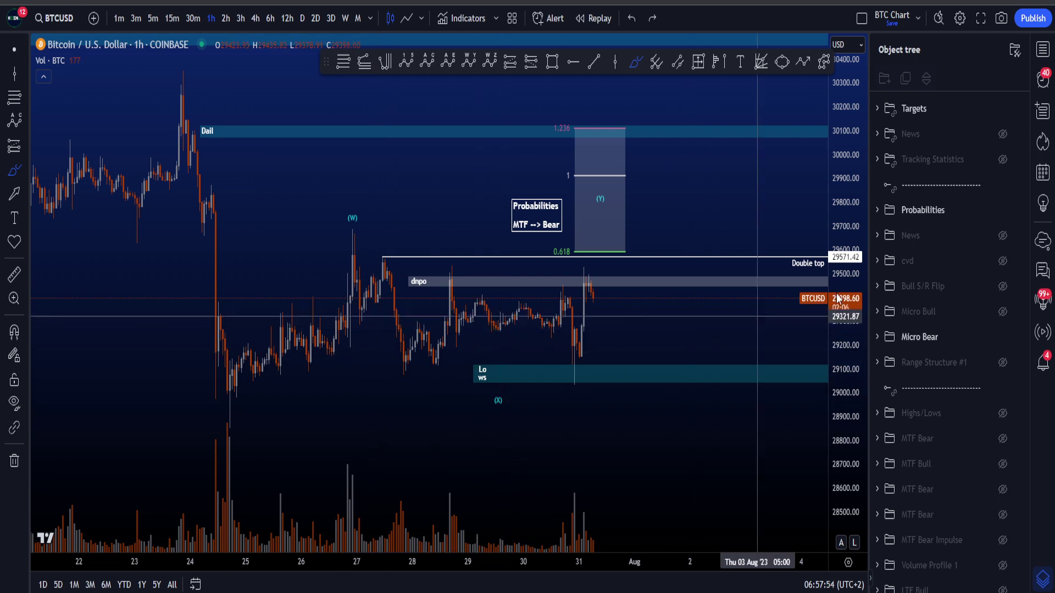
# Sketch Brush paths around the Double top line and up through the (Y) box, curving down to the lows zone, and undo them
pyautogui.moveTo(846, 317); pyautogui.dragTo(846, 326)
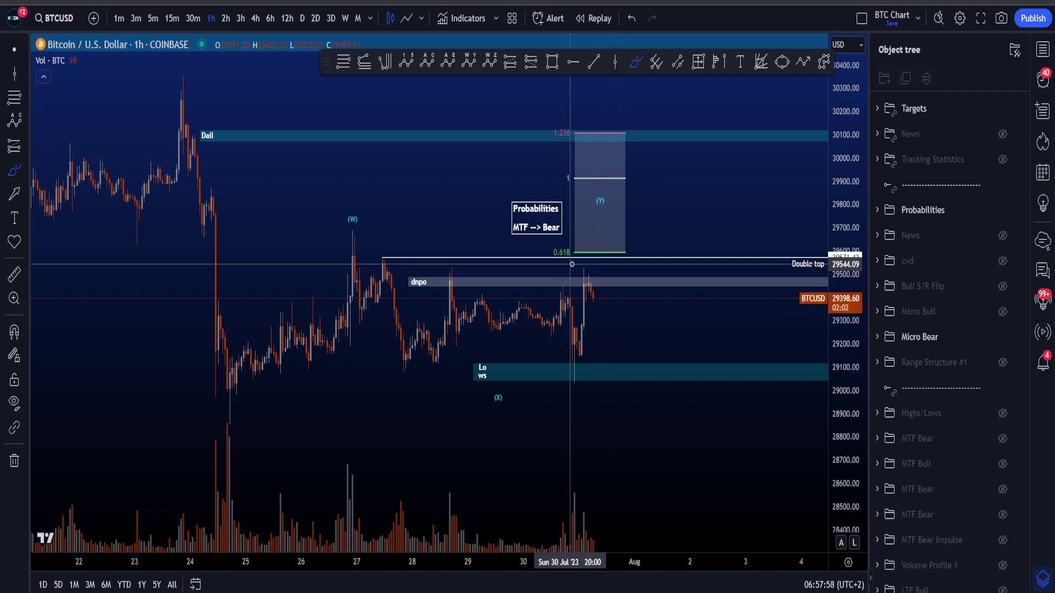
pyautogui.moveTo(399, 242); pyautogui.dragTo(409, 247)
pyautogui.hotkey('ctrl', 'z')
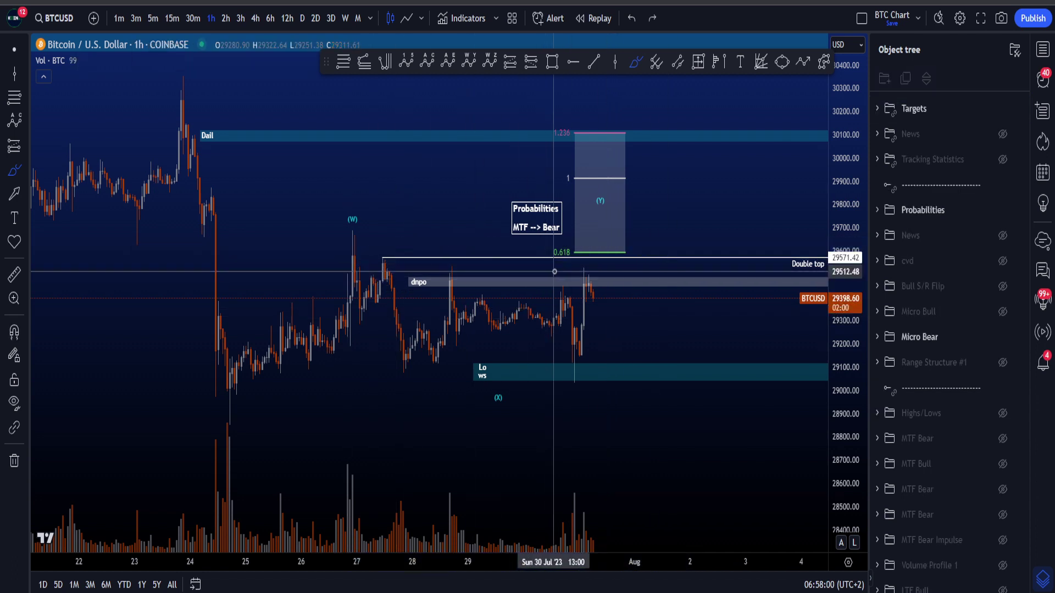
pyautogui.moveTo(566, 239)
pyautogui.mouseDown()
pyautogui.moveTo(607, 146)
pyautogui.moveTo(596, 134)
pyautogui.mouseUp()
pyautogui.hotkey('ctrl', 'z')
pyautogui.moveTo(582, 272)
pyautogui.mouseDown()
pyautogui.moveTo(613, 220)
pyautogui.moveTo(655, 370)
pyautogui.mouseUp()
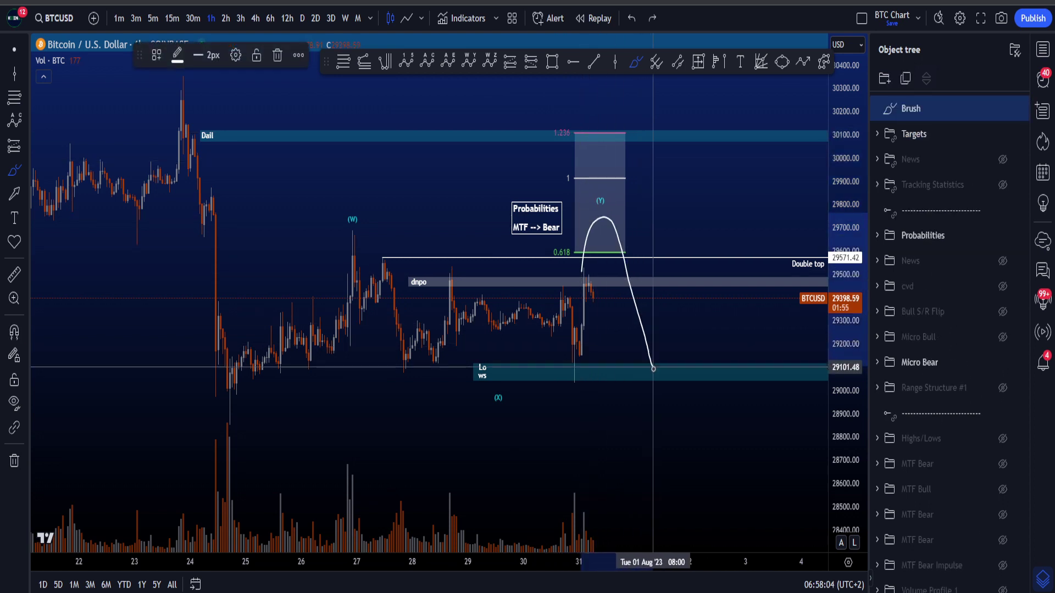
pyautogui.hotkey('ctrl', 'z')
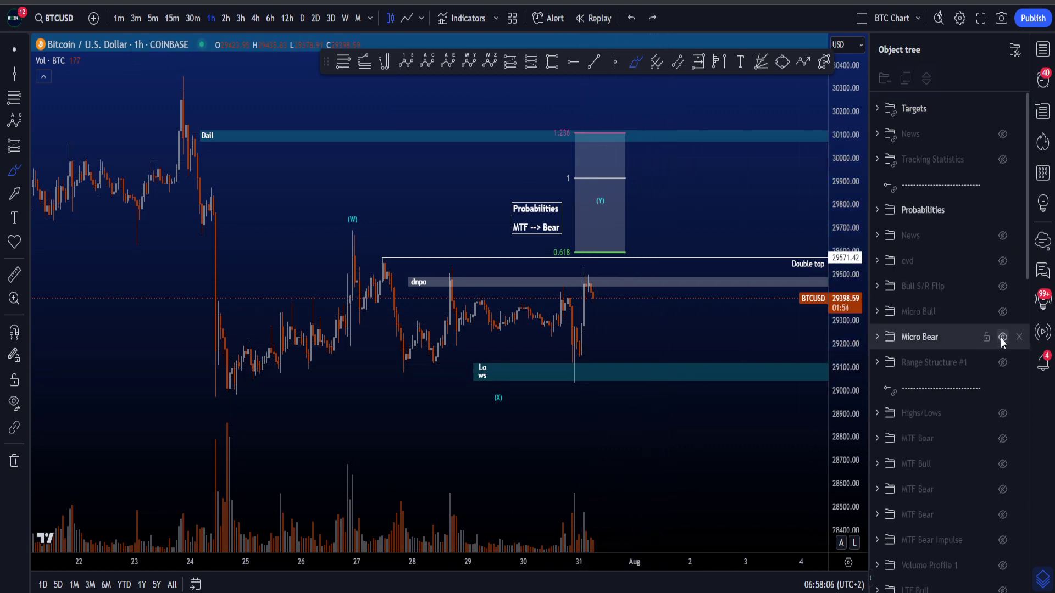
# Show the Micro Bull group instead of Micro Bear, sketch two rising Brush strokes around the advance to wave (1), and undo them
pyautogui.click(1000, 337)
pyautogui.click(1002, 311)
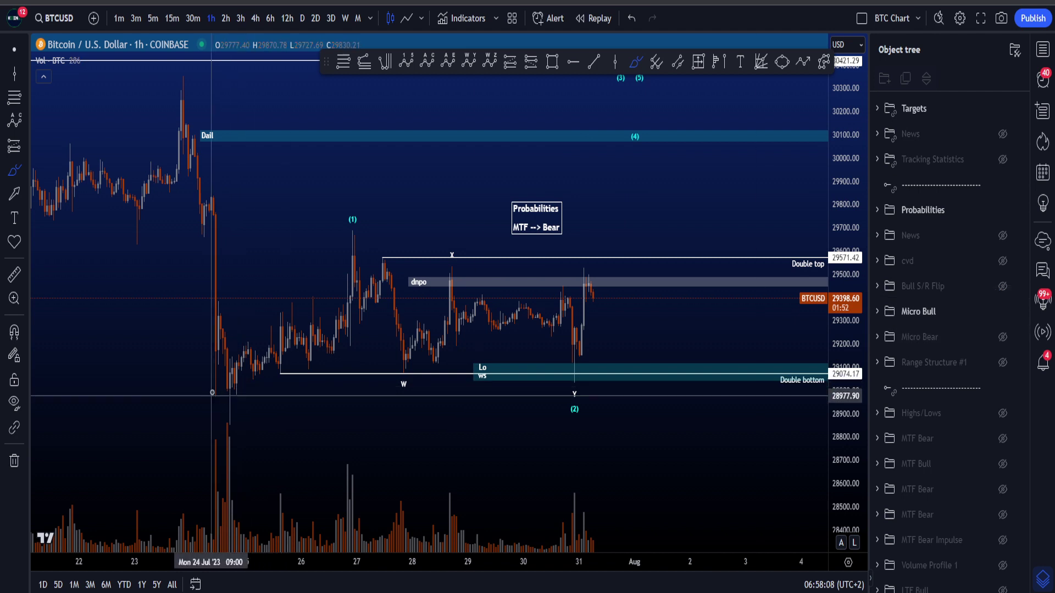
pyautogui.moveTo(212, 375); pyautogui.dragTo(319, 234)
pyautogui.moveTo(250, 380); pyautogui.dragTo(406, 317)
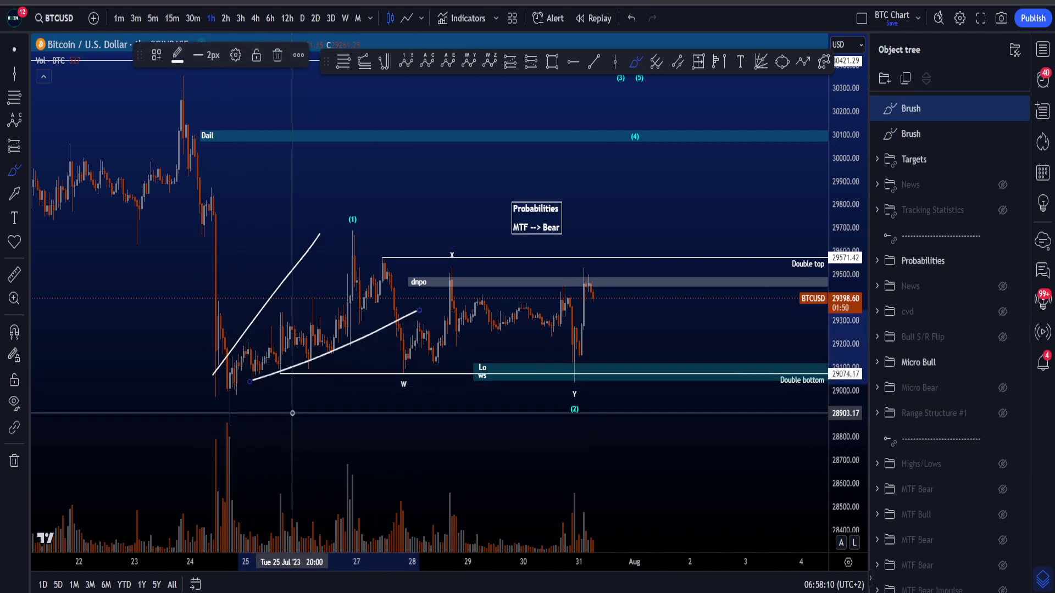
pyautogui.hotkey('ctrl', 'z')
pyautogui.hotkey('ctrl', 'z')
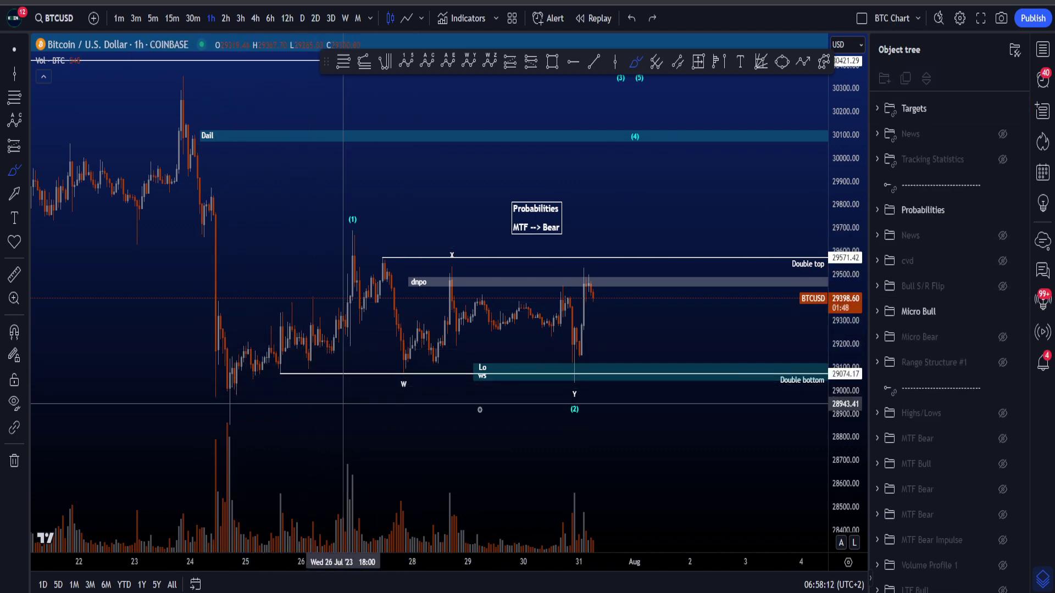
# Hide the Micro Bull group and show the Micro Bear group again
pyautogui.click(1003, 312)
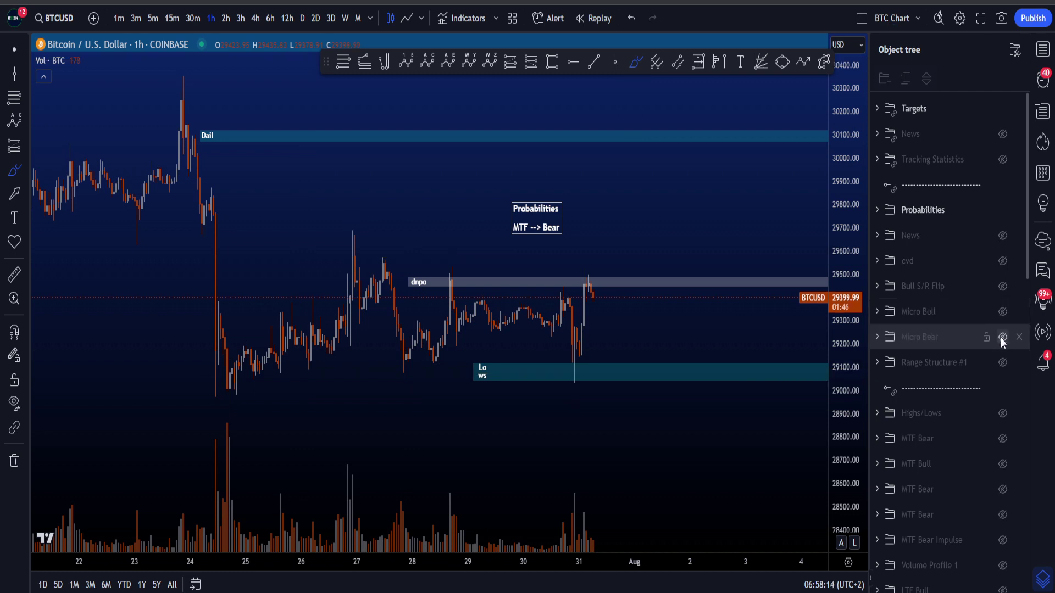
pyautogui.click(1003, 337)
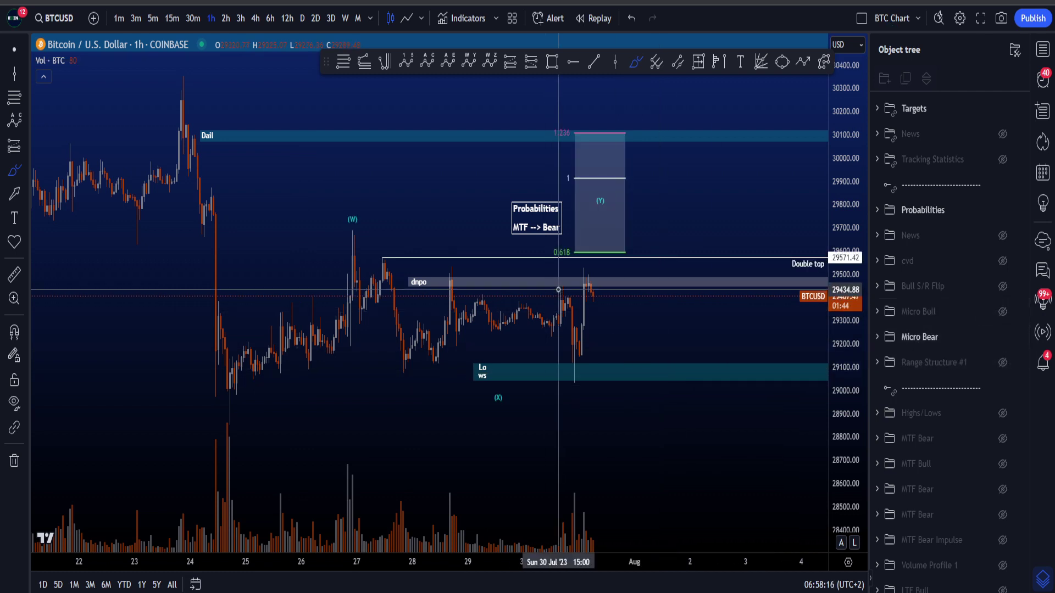